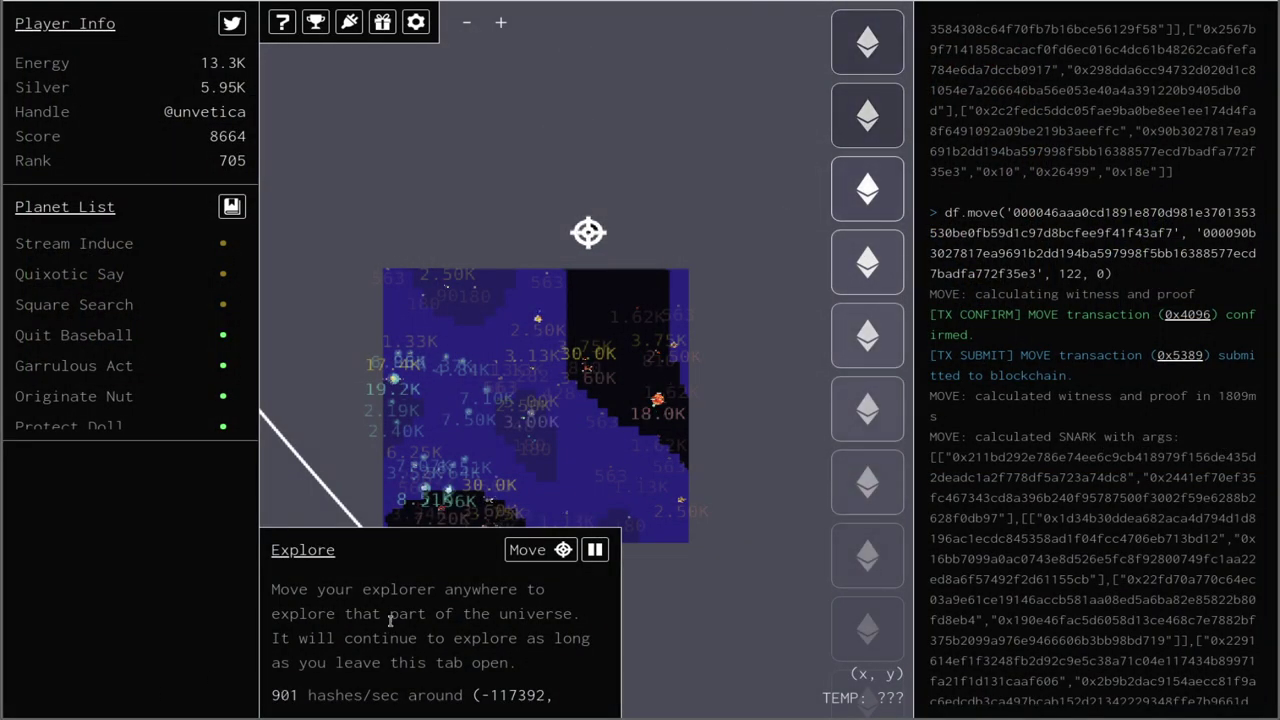
- Enlarge the game page and examine the explorer's hashes-per-second rate and its coordinates
{"action": "key", "text": "ctrl+minus"}
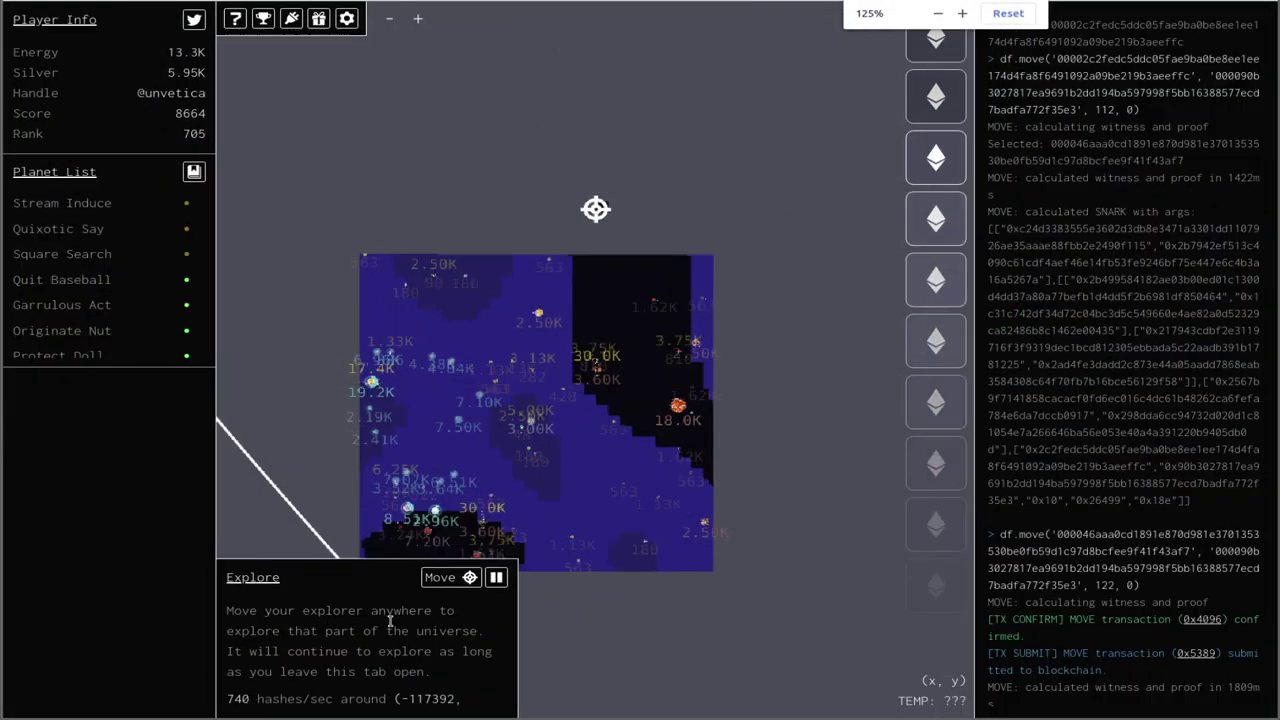
{"action": "key", "text": "ctrl+plus"}
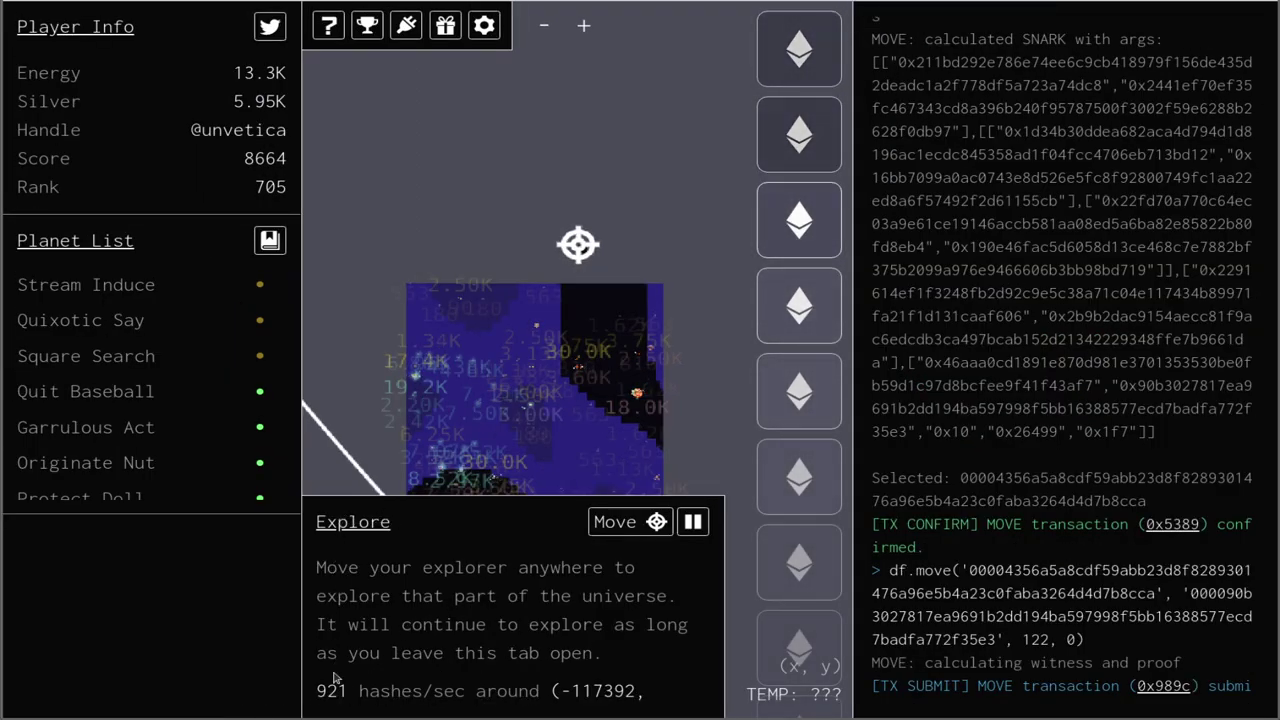
{"action": "mouse_move", "coordinate": [320, 692]}
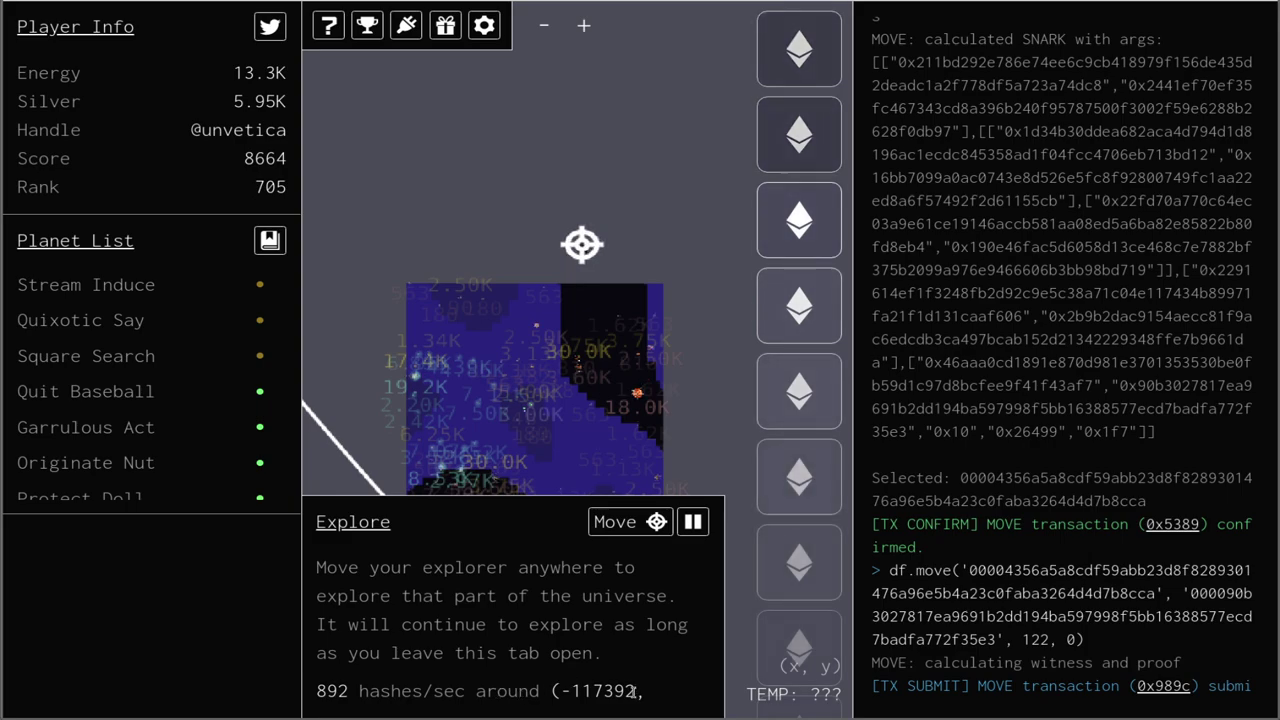
{"action": "left_click_drag", "start_coordinate": [636, 691], "coordinate": [326, 691]}
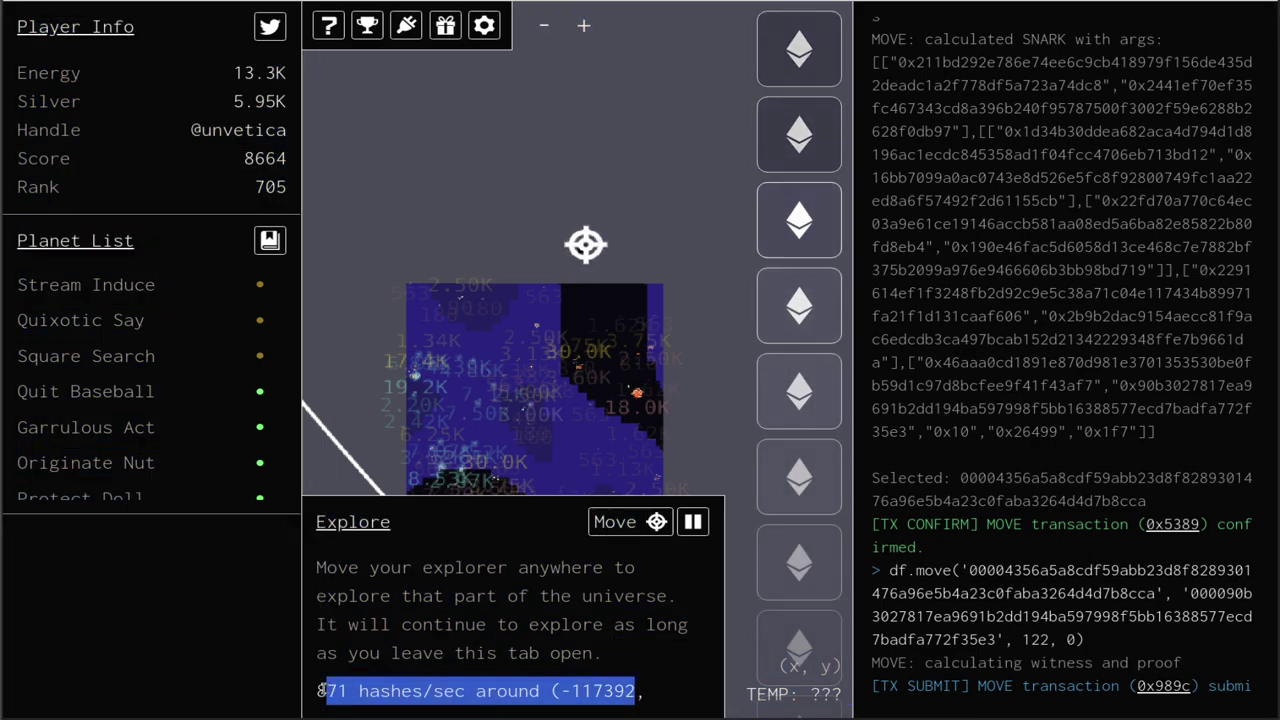
{"action": "left_click", "coordinate": [487, 683]}
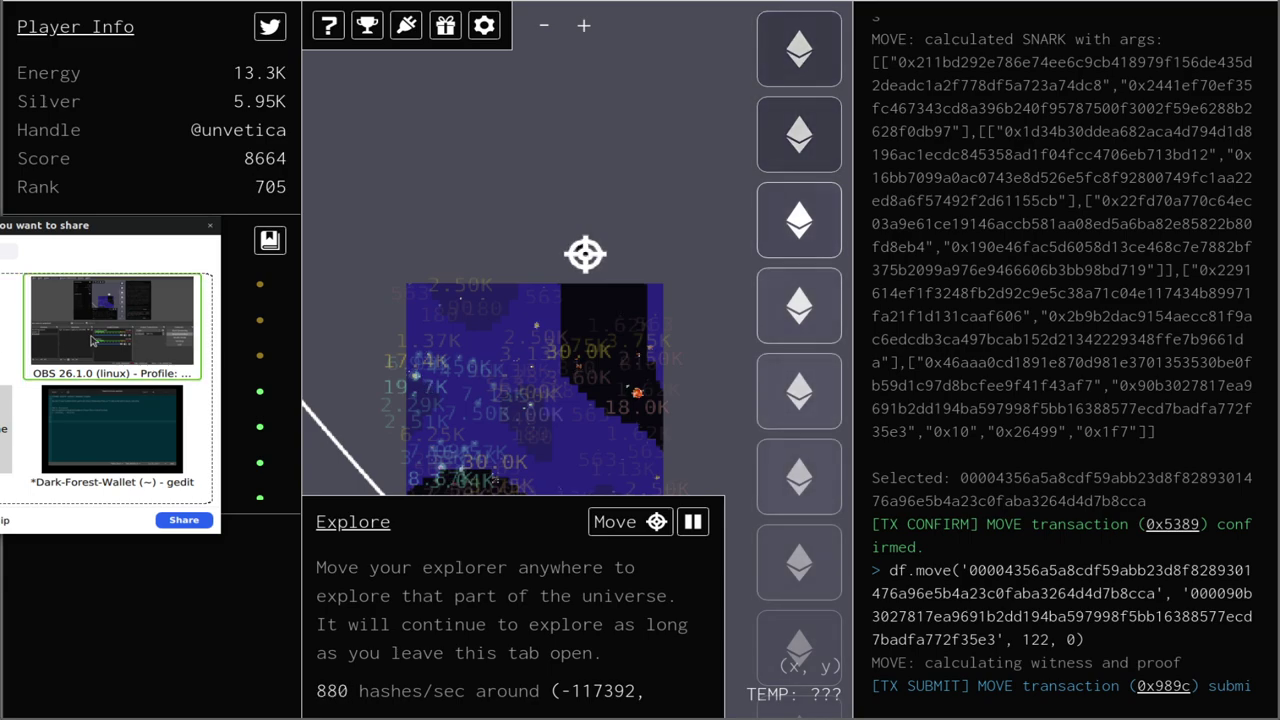
- Share the game's browser window and set the Insecure content permission for zkga.me to Allow
{"action": "left_click", "coordinate": [24, 395]}
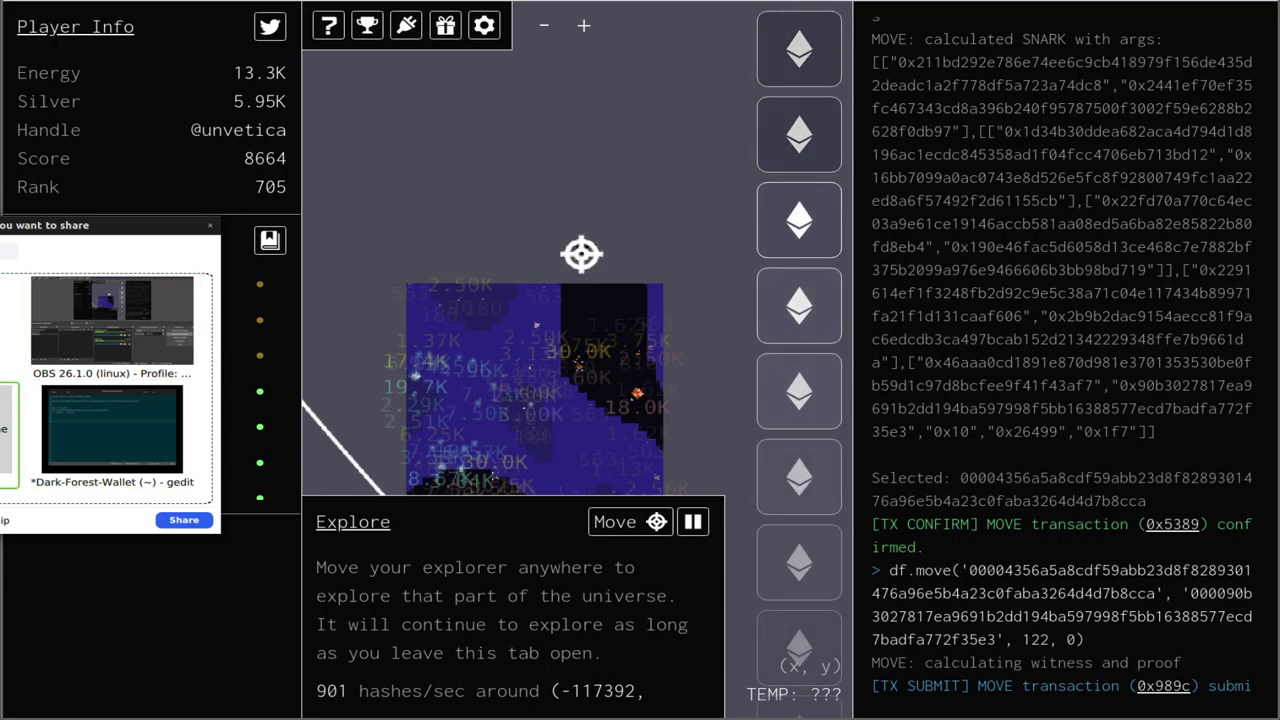
{"action": "left_click", "coordinate": [184, 520]}
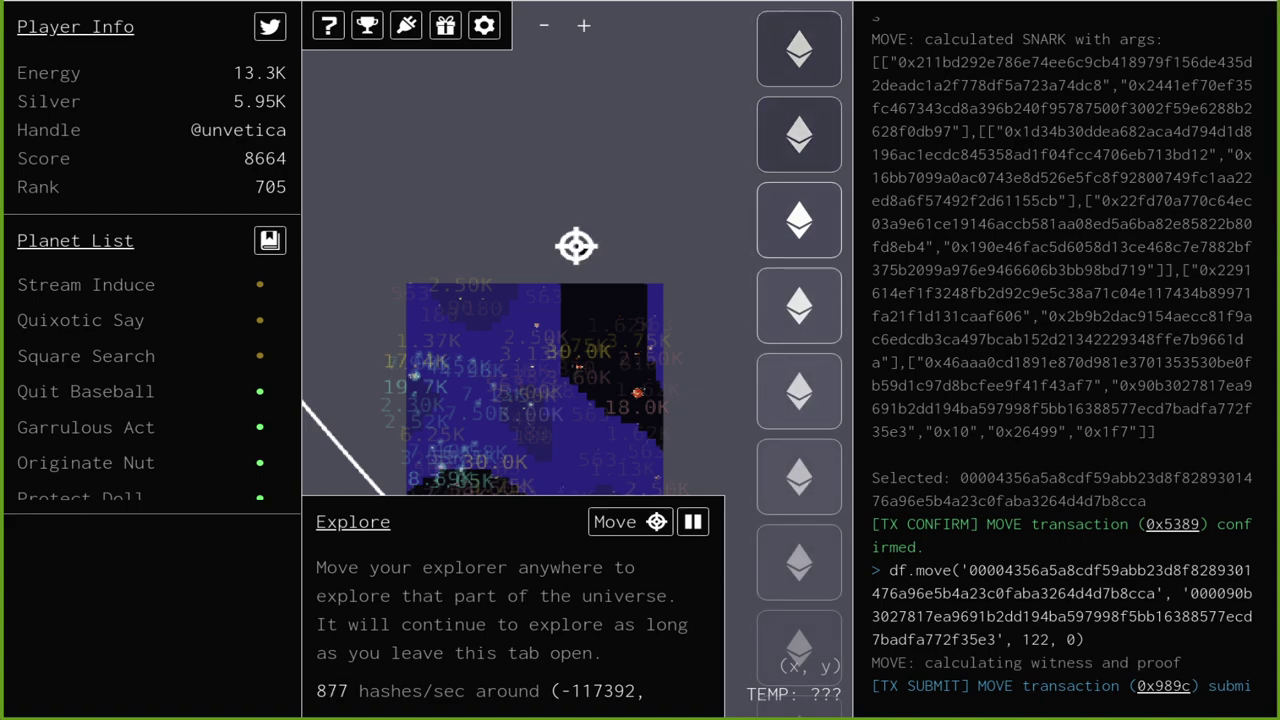
{"action": "left_click", "coordinate": [130, 0]}
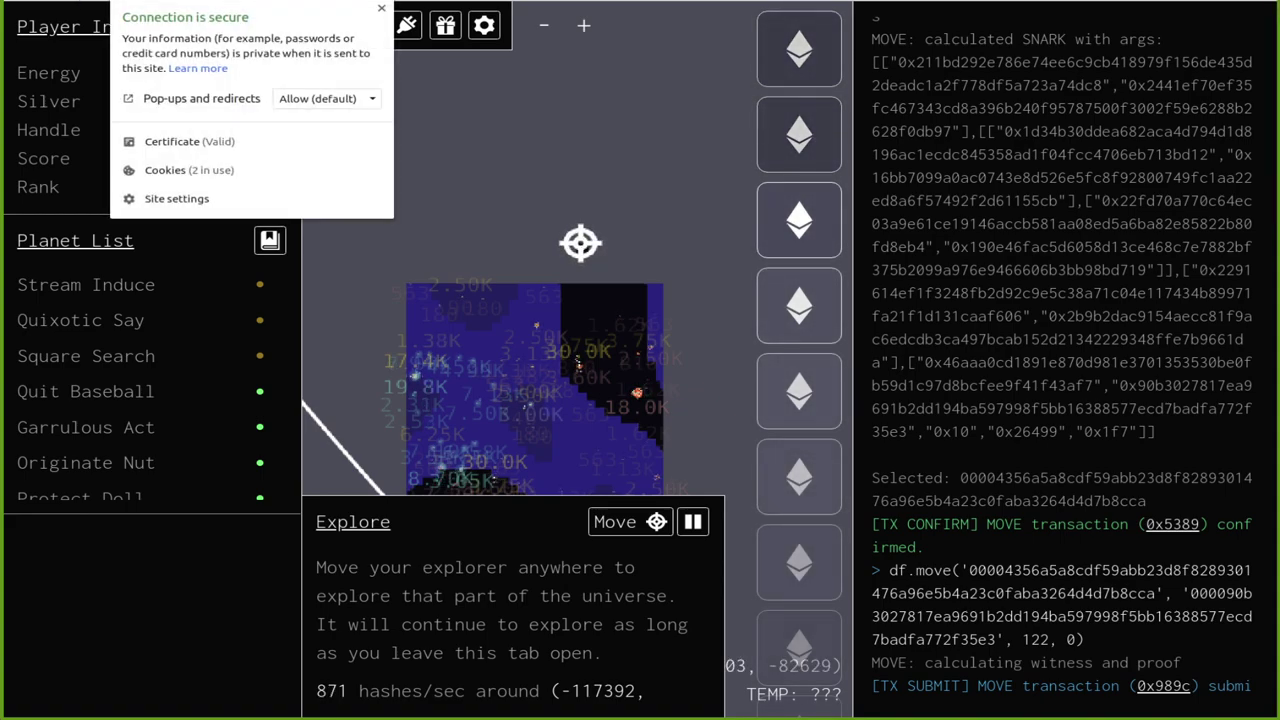
{"action": "left_click", "coordinate": [176, 198]}
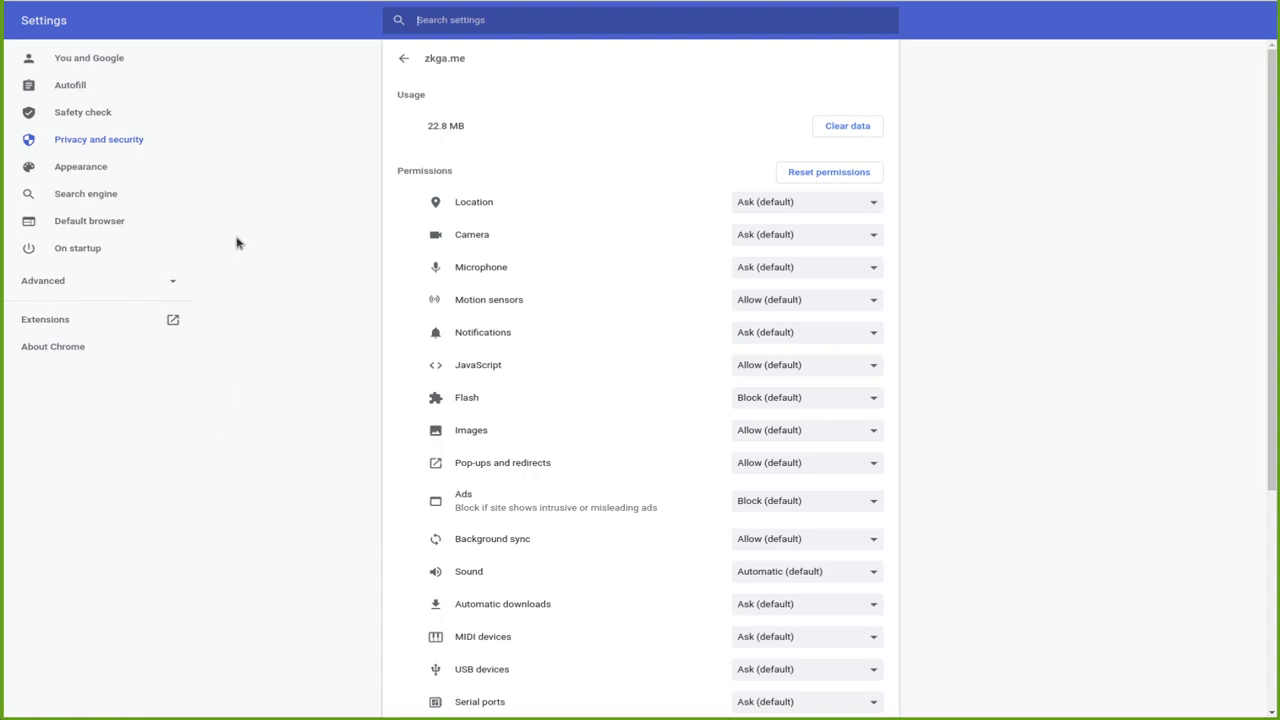
{"action": "scroll", "coordinate": [280, 340], "scroll_direction": "down", "scroll_amount": 3}
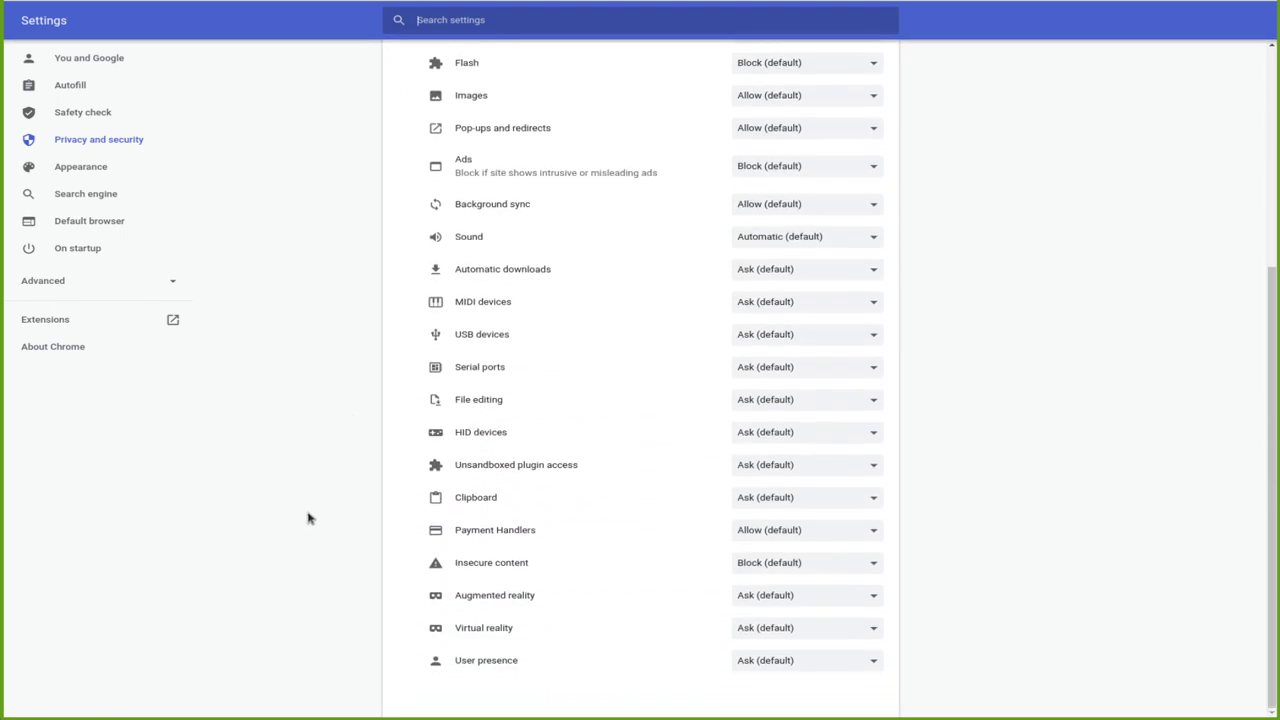
{"action": "left_click", "coordinate": [797, 565]}
{"action": "left_click", "coordinate": [768, 592]}
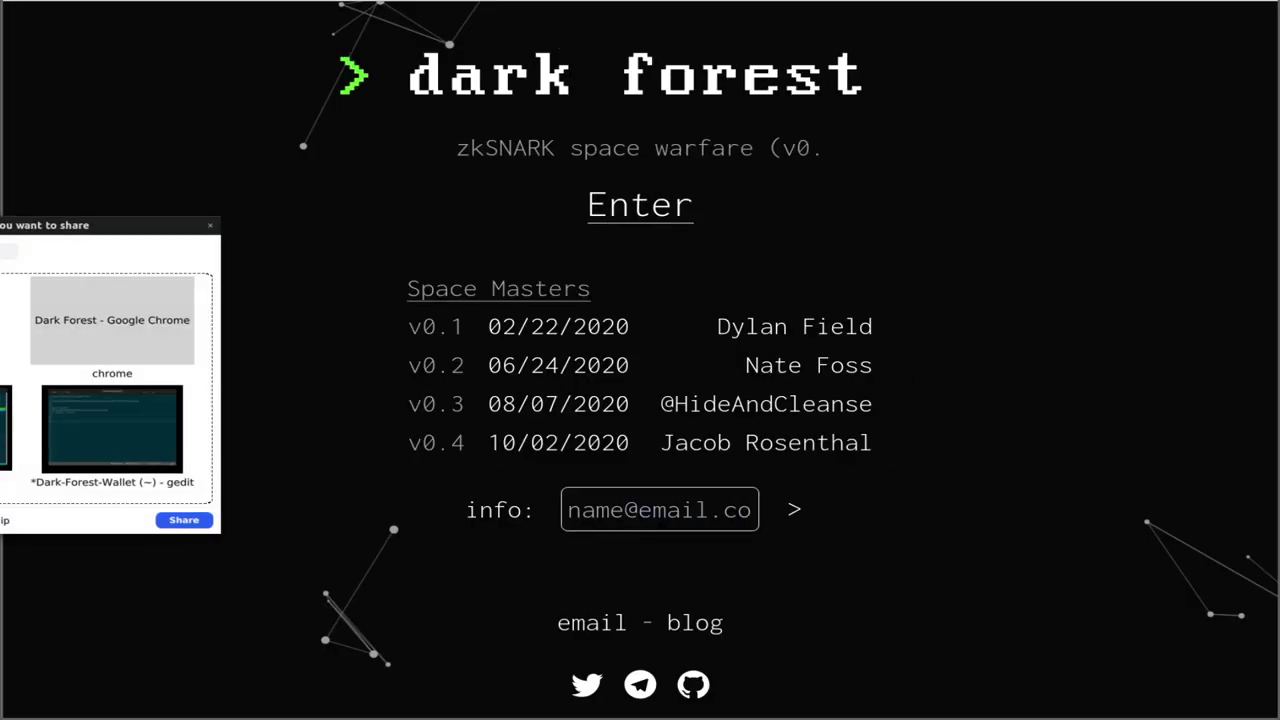
- Share the Dark Forest browser window and enter the game from its landing page
{"action": "left_click", "coordinate": [184, 519]}
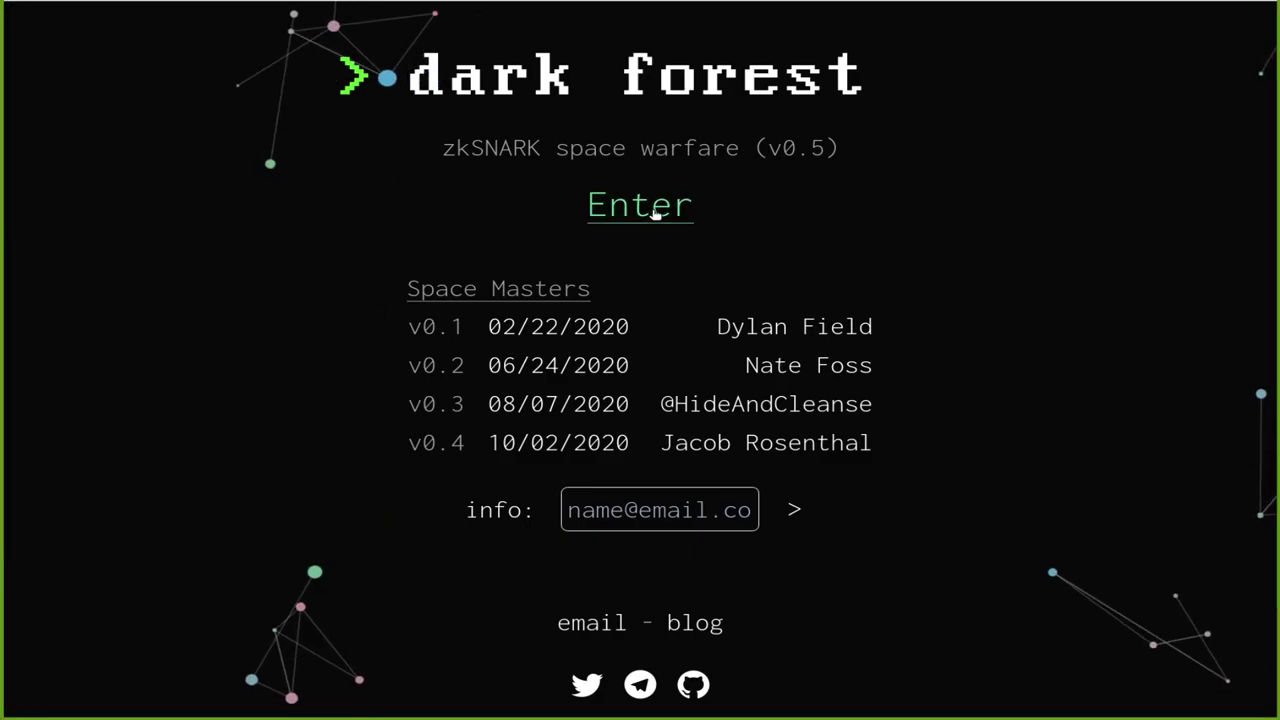
{"action": "left_click", "coordinate": [657, 214]}
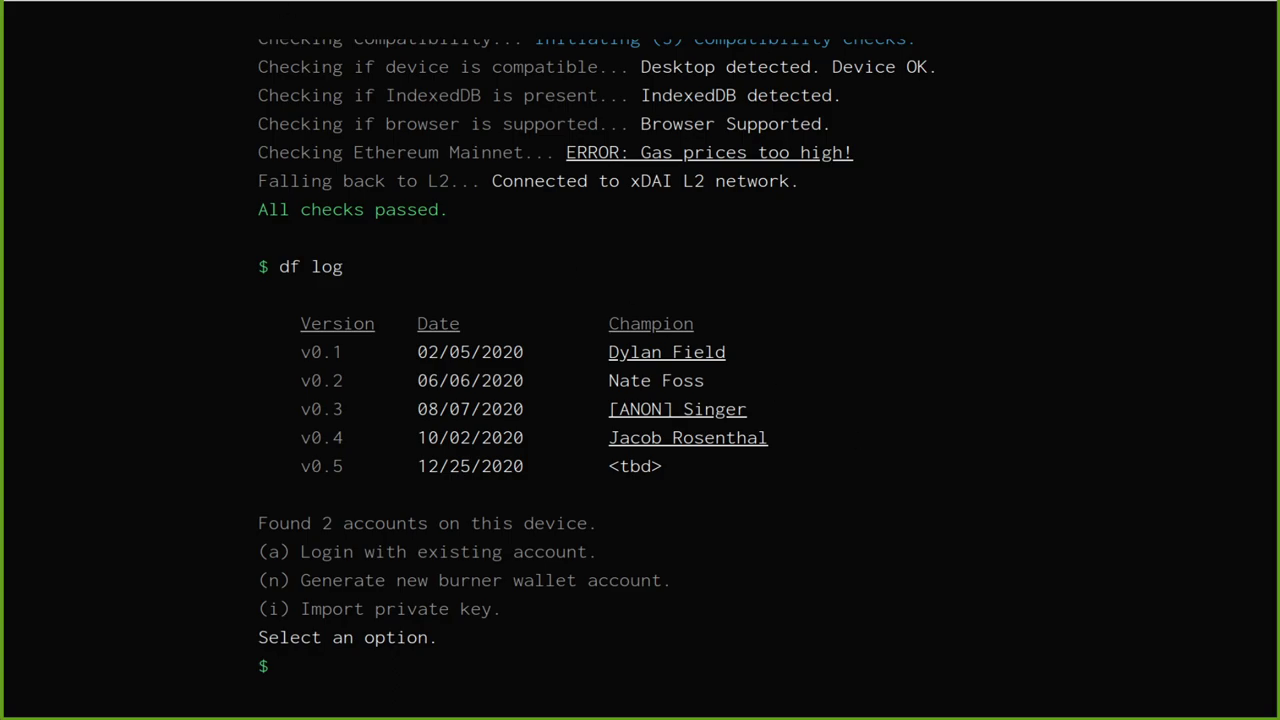
- Check the Insecure content permission in the site settings and return to the game's login prompt
{"action": "left_click", "coordinate": [124, 0]}
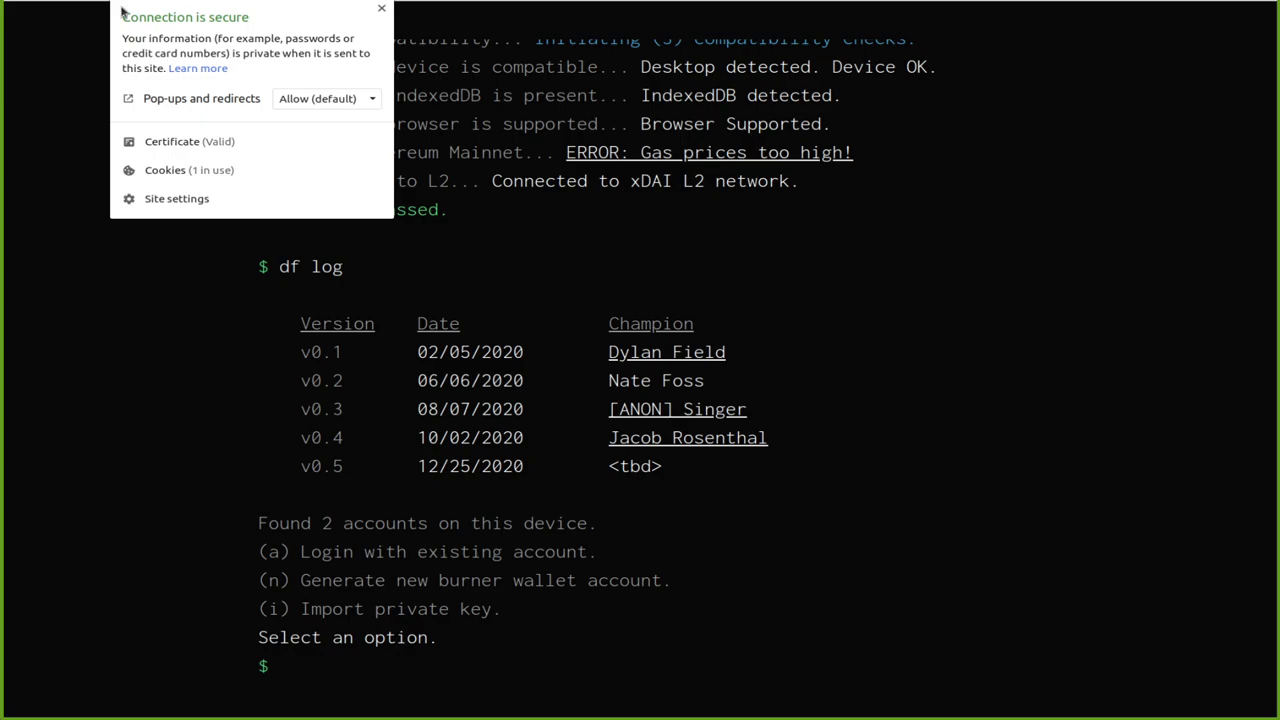
{"action": "left_click", "coordinate": [172, 199]}
{"action": "scroll", "coordinate": [378, 558], "scroll_direction": "down", "scroll_amount": 4}
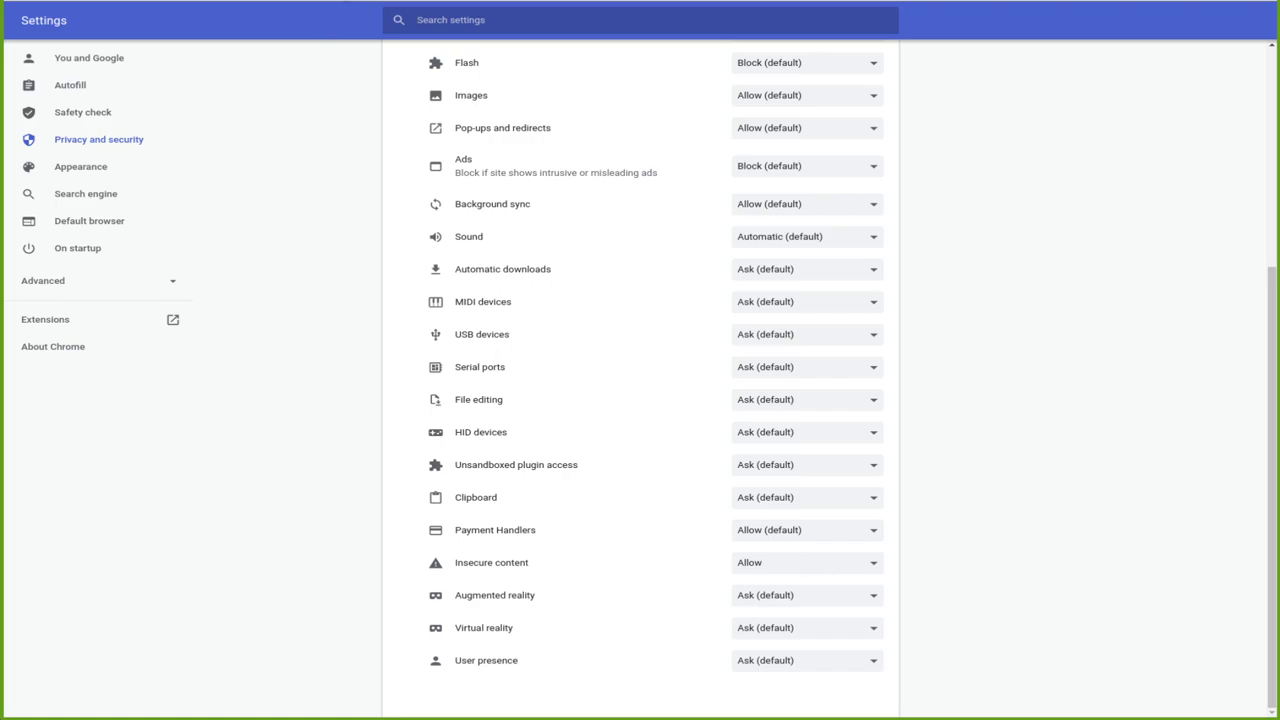
{"action": "left_click", "coordinate": [280, 0]}
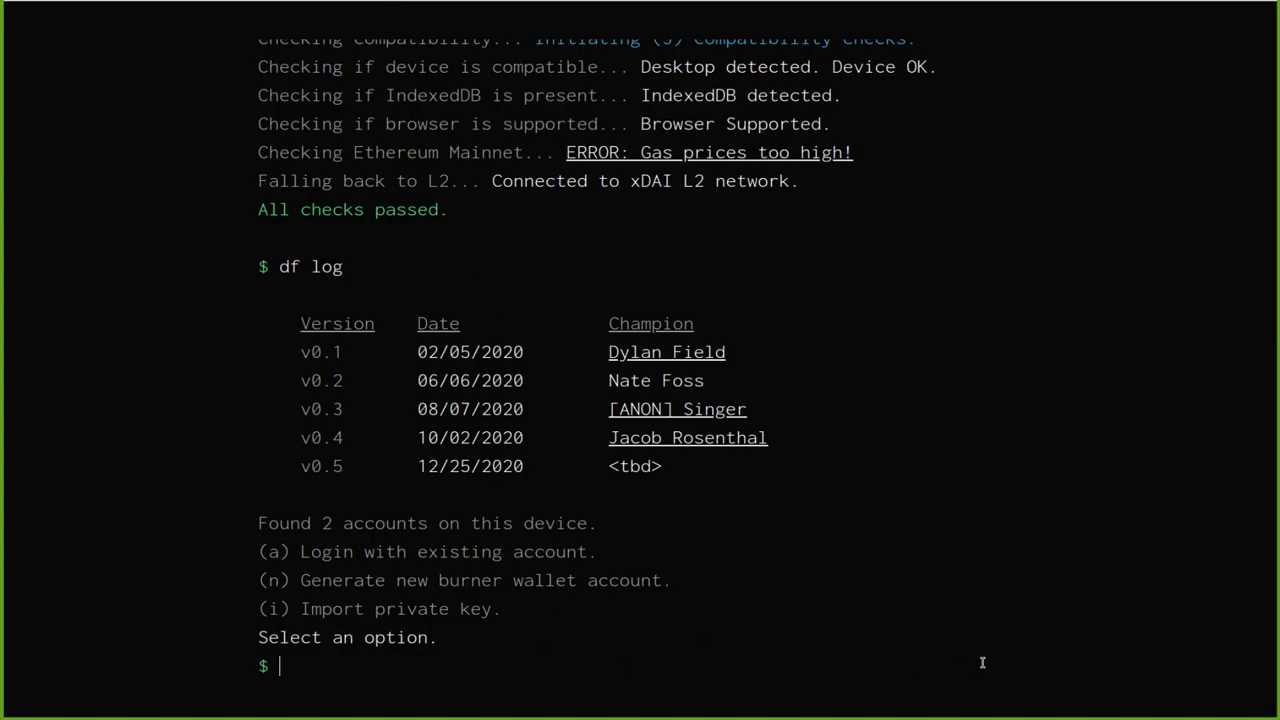
- Log in with the second existing account on this device and begin the game
{"action": "type", "text": "a"}
{"action": "key", "text": "Return"}
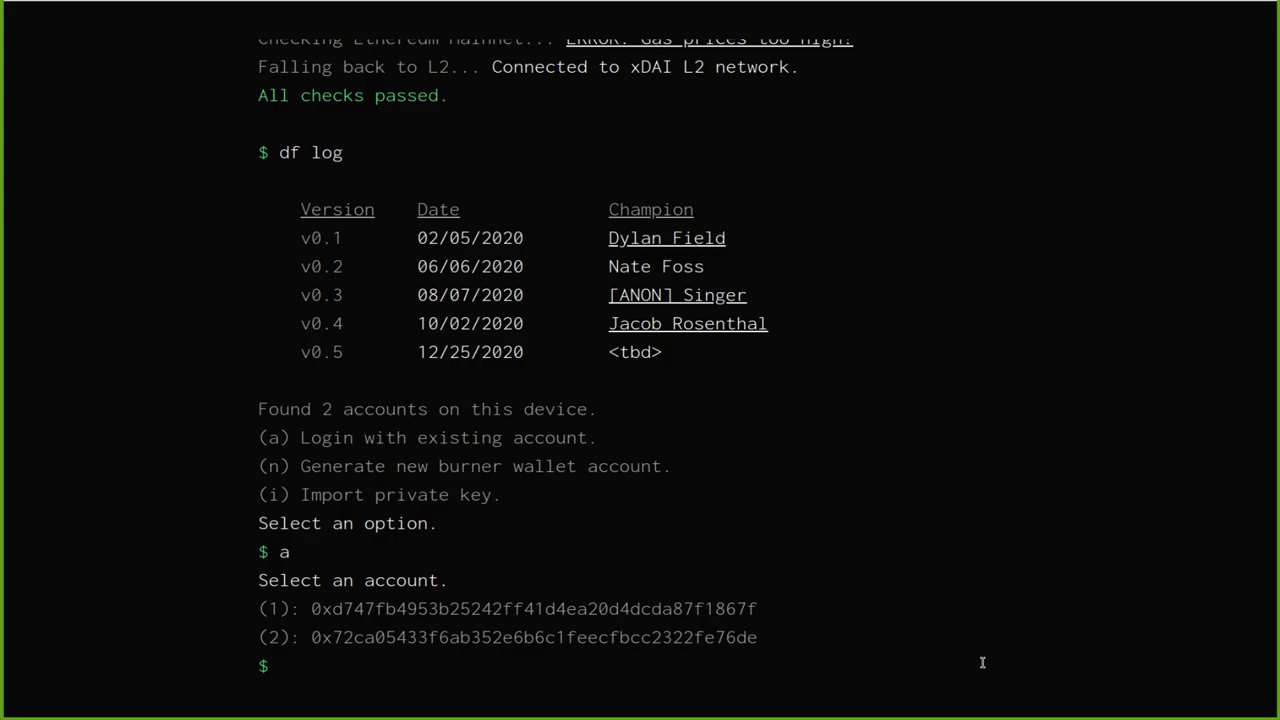
{"action": "type", "text": "2"}
{"action": "key", "text": "Return"}
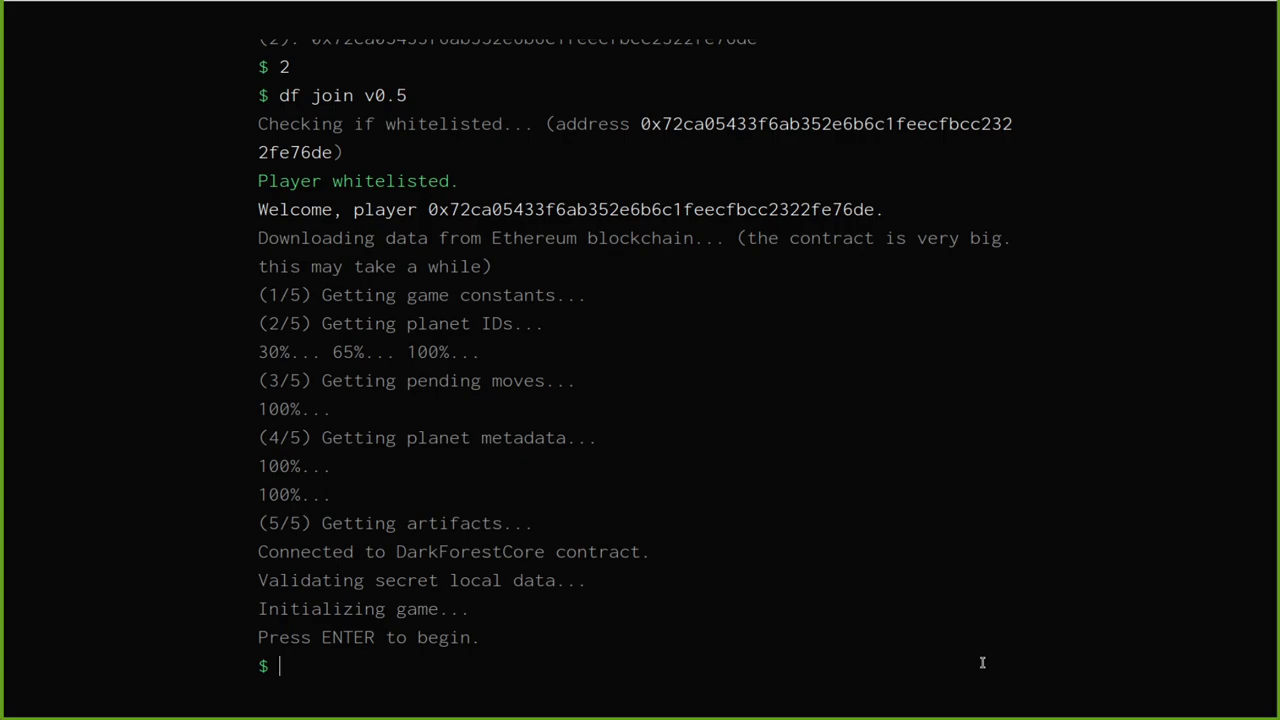
{"action": "key", "text": "Return"}
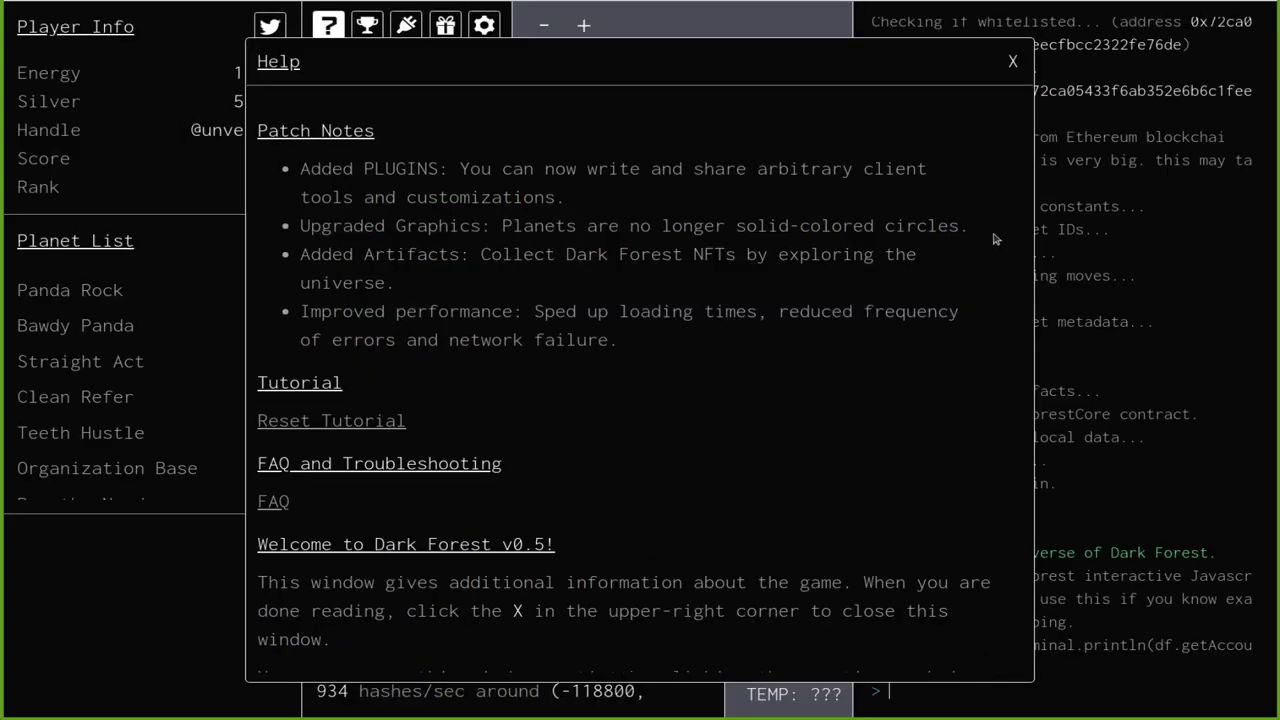
- Close the Help window and pause the in-browser explorer
{"action": "left_click", "coordinate": [1012, 61]}
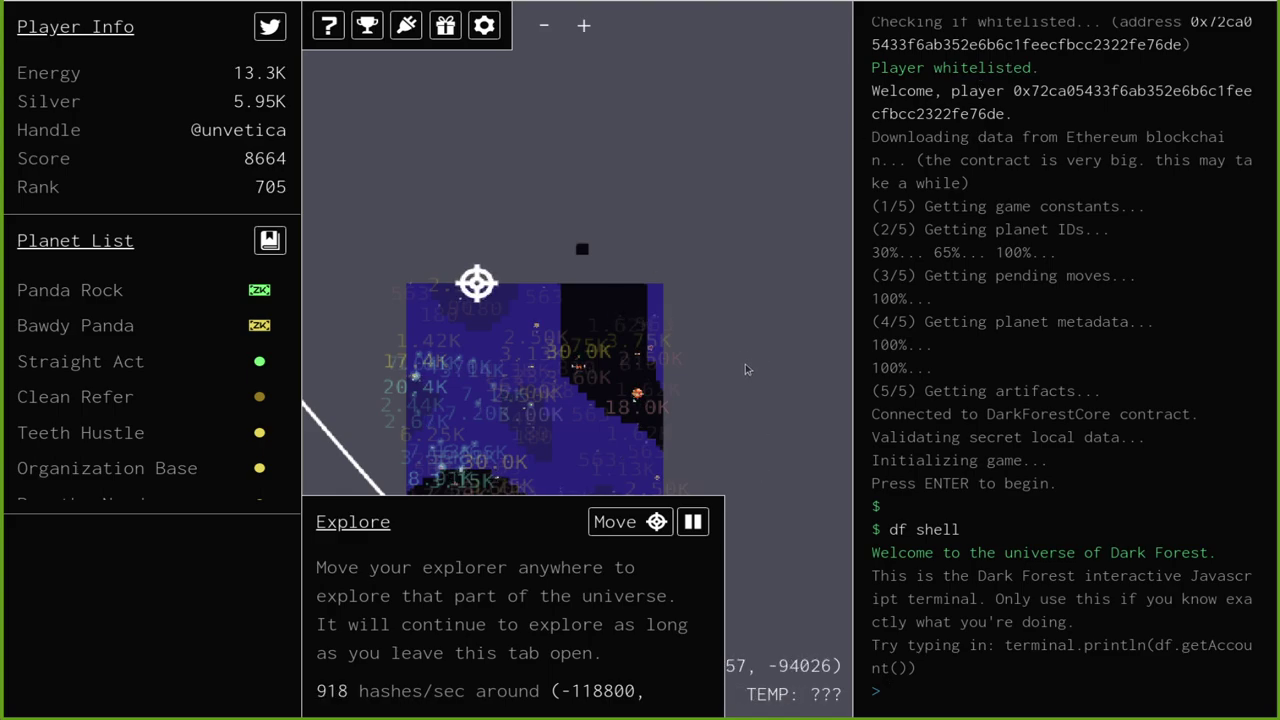
{"action": "left_click_drag", "start_coordinate": [734, 371], "coordinate": [770, 307]}
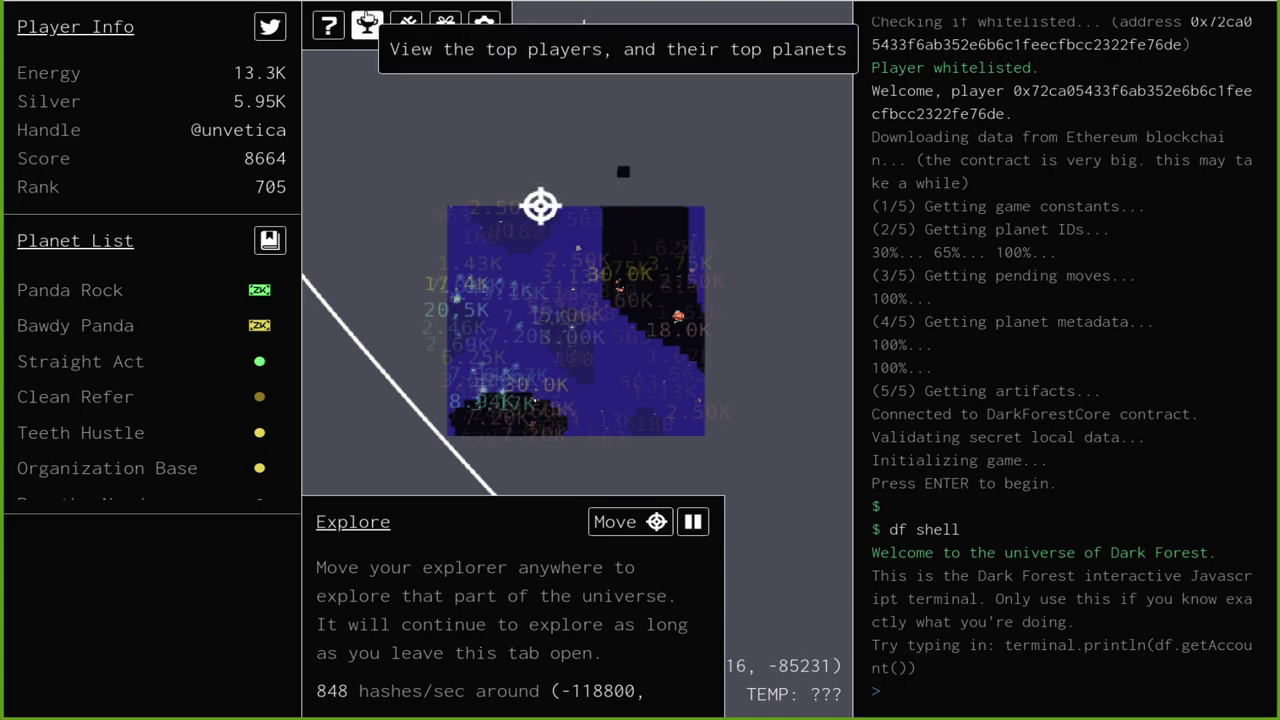
{"action": "left_click", "coordinate": [692, 521]}
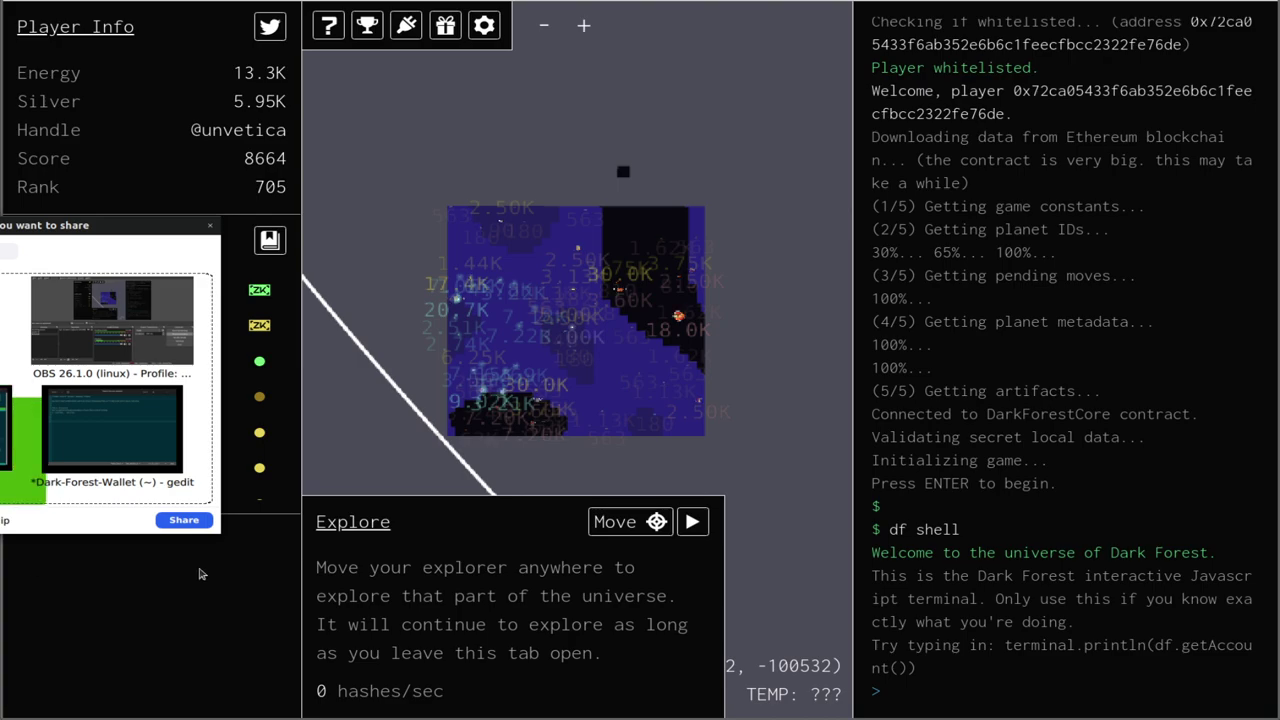
- Share the server's terminal window and exit htop to a cleared prompt
{"action": "left_click", "coordinate": [186, 522]}
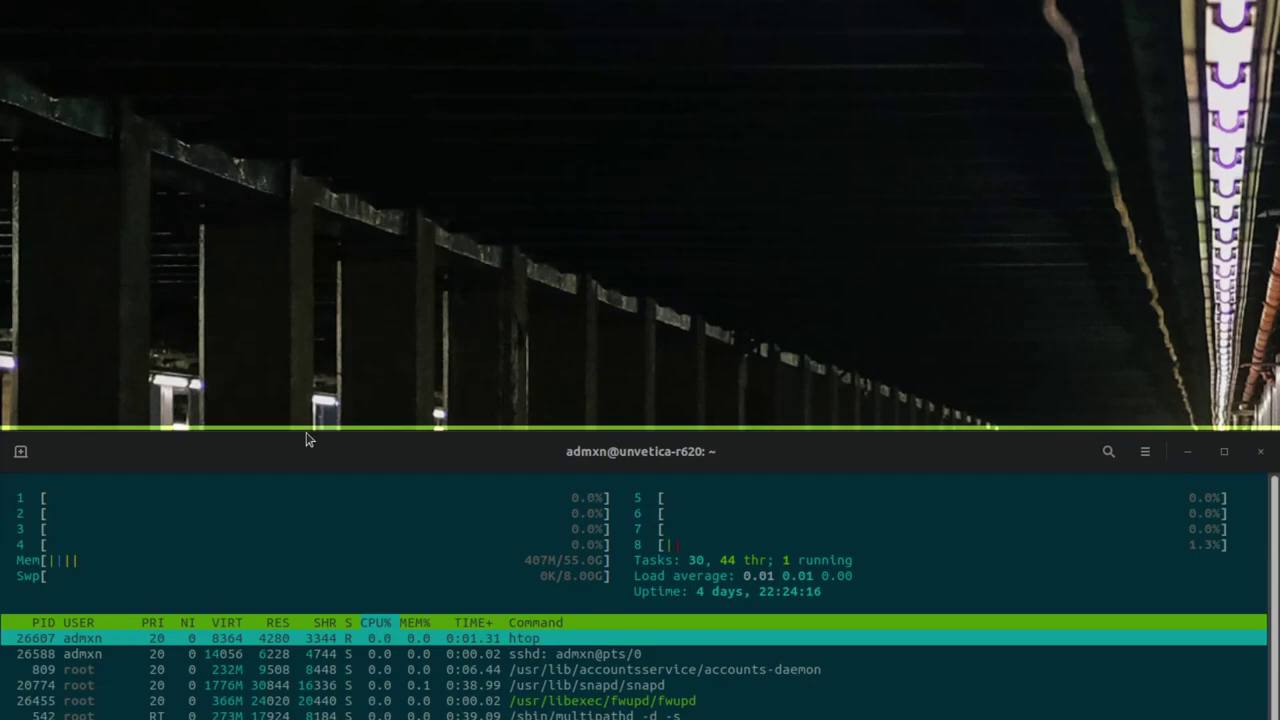
{"action": "left_click_drag", "start_coordinate": [307, 440], "coordinate": [305, 24]}
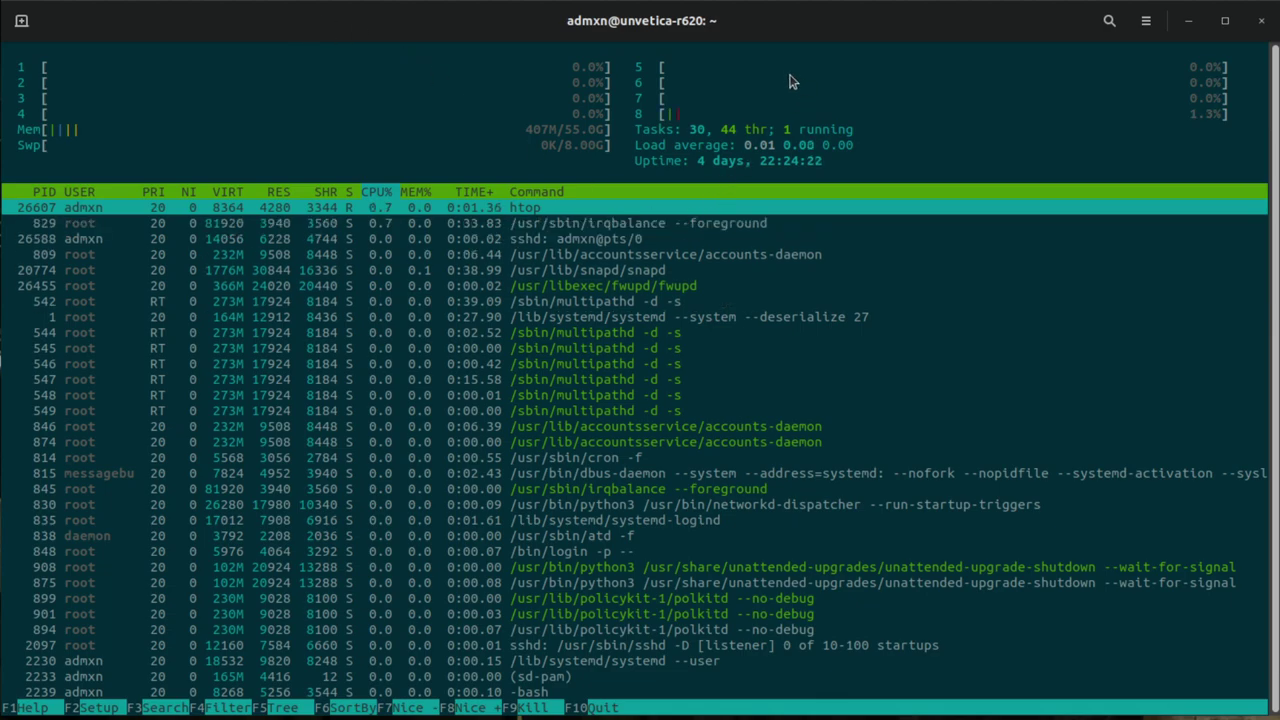
{"action": "key", "text": "q"}
{"action": "key", "text": "ctrl+l"}
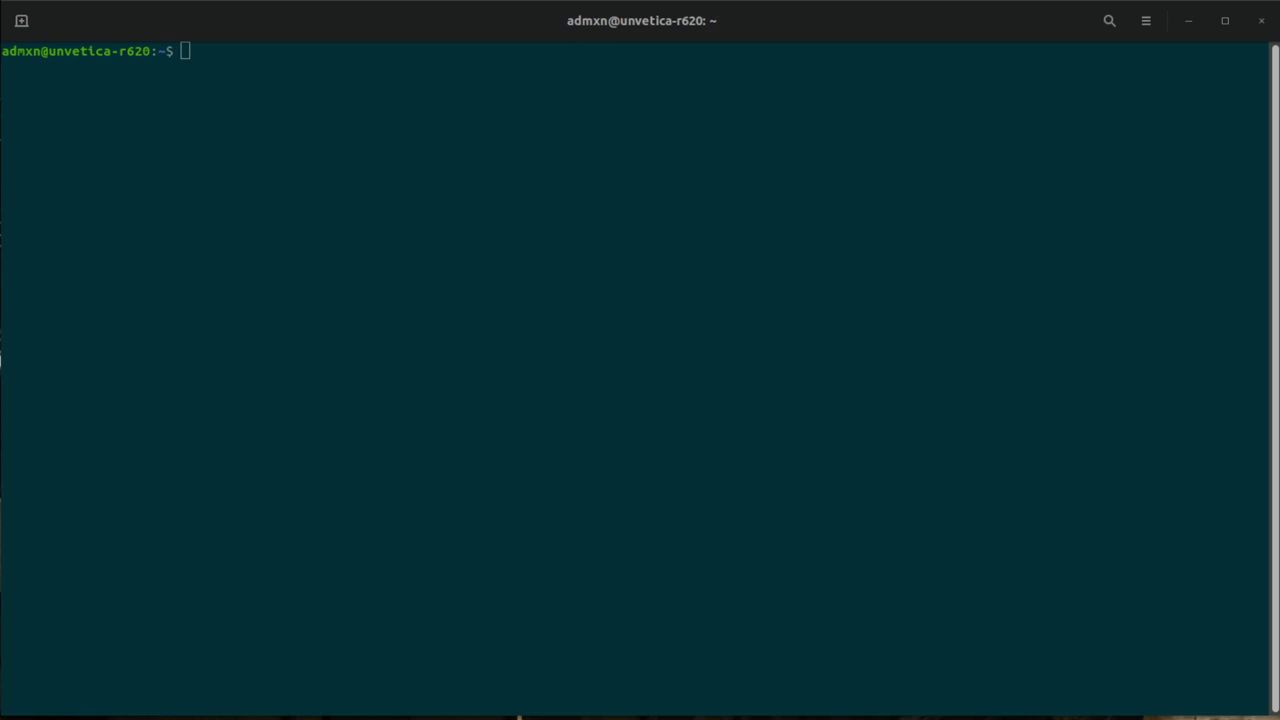
- Save the file through the save dialog and return to the terminal prompt
{"action": "key", "text": "Print"}
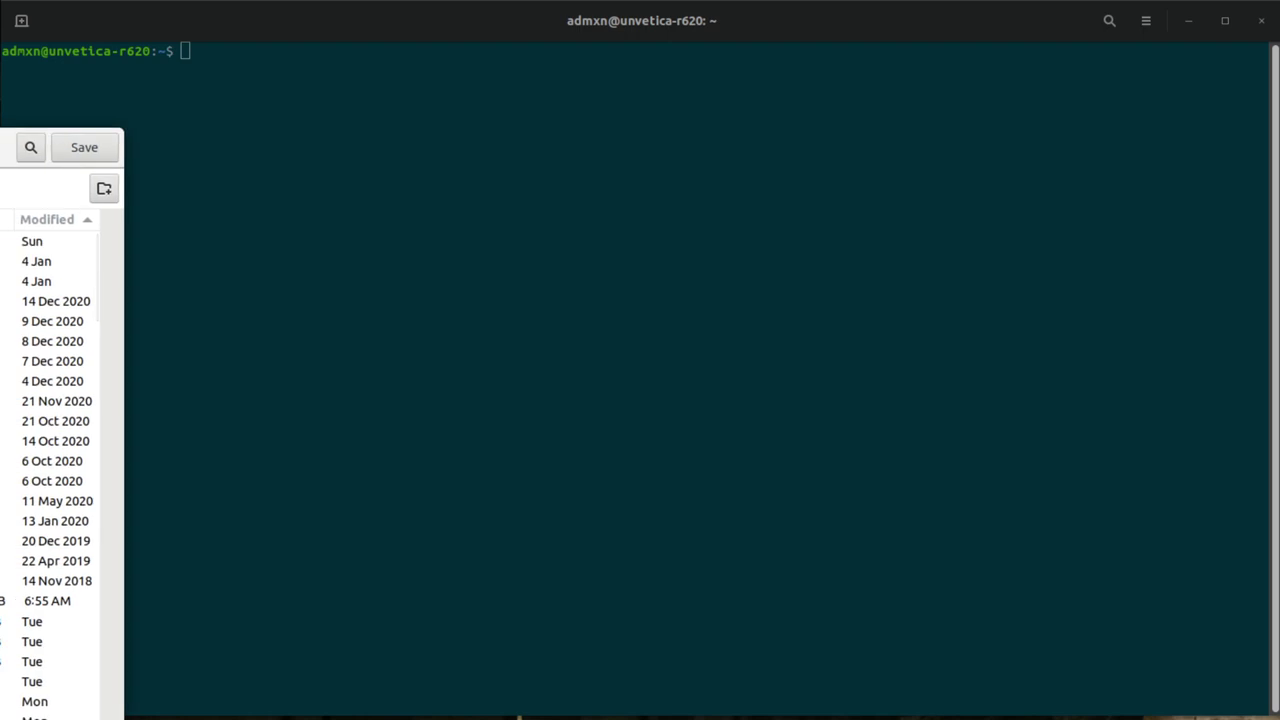
{"action": "left_click", "coordinate": [104, 156]}
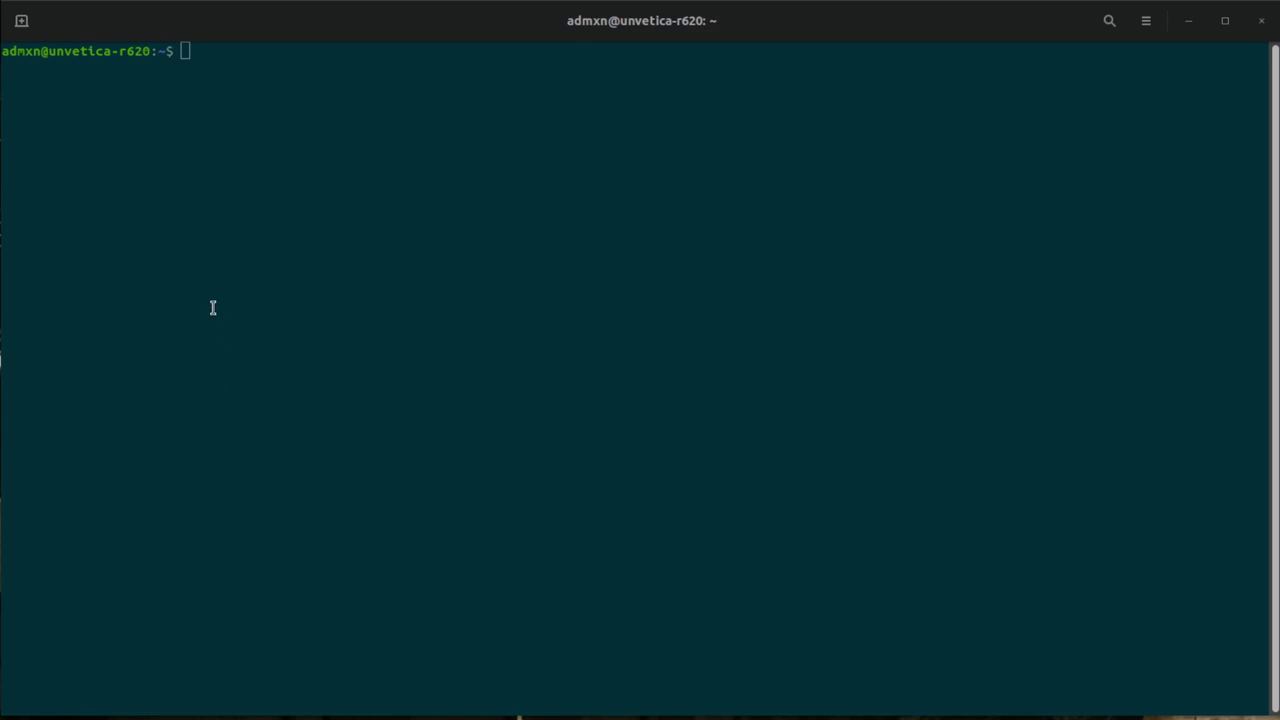
{"action": "left_click", "coordinate": [357, 511]}
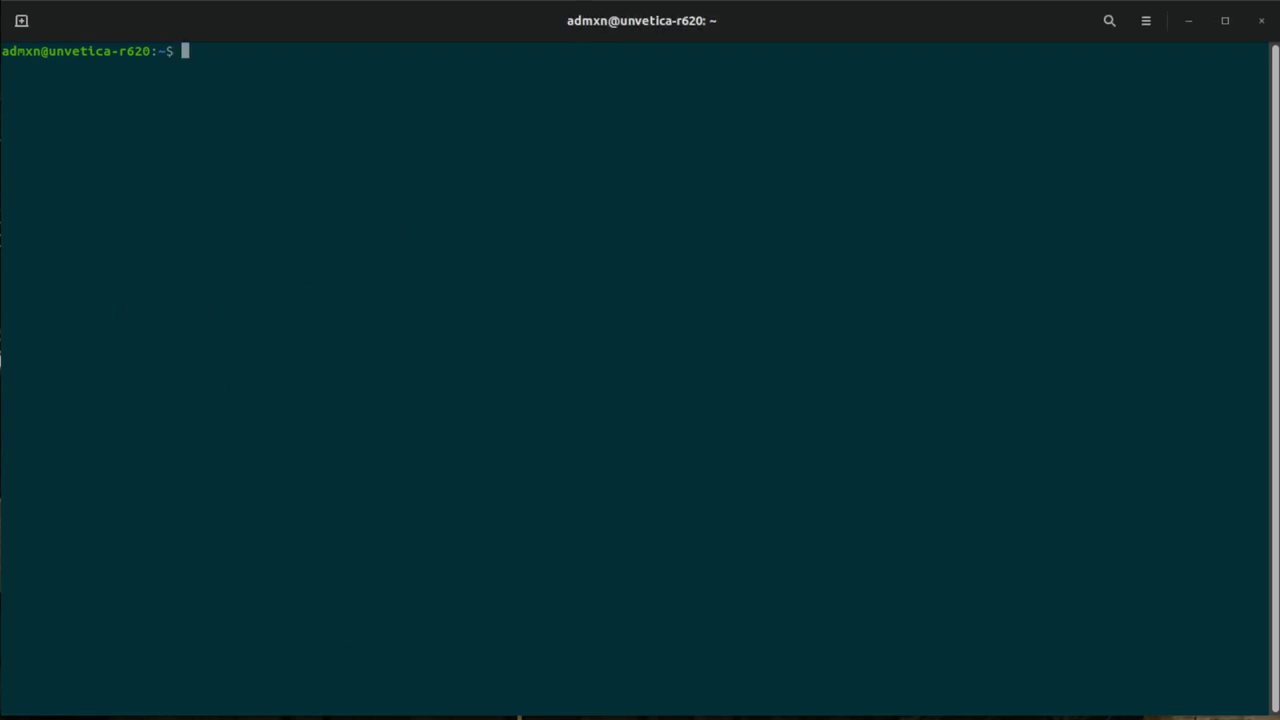
- Install build-essential, screen and git through apt with automatic confirmation, entering the sudo password
{"action": "type", "text": "sudo apt install -y "}
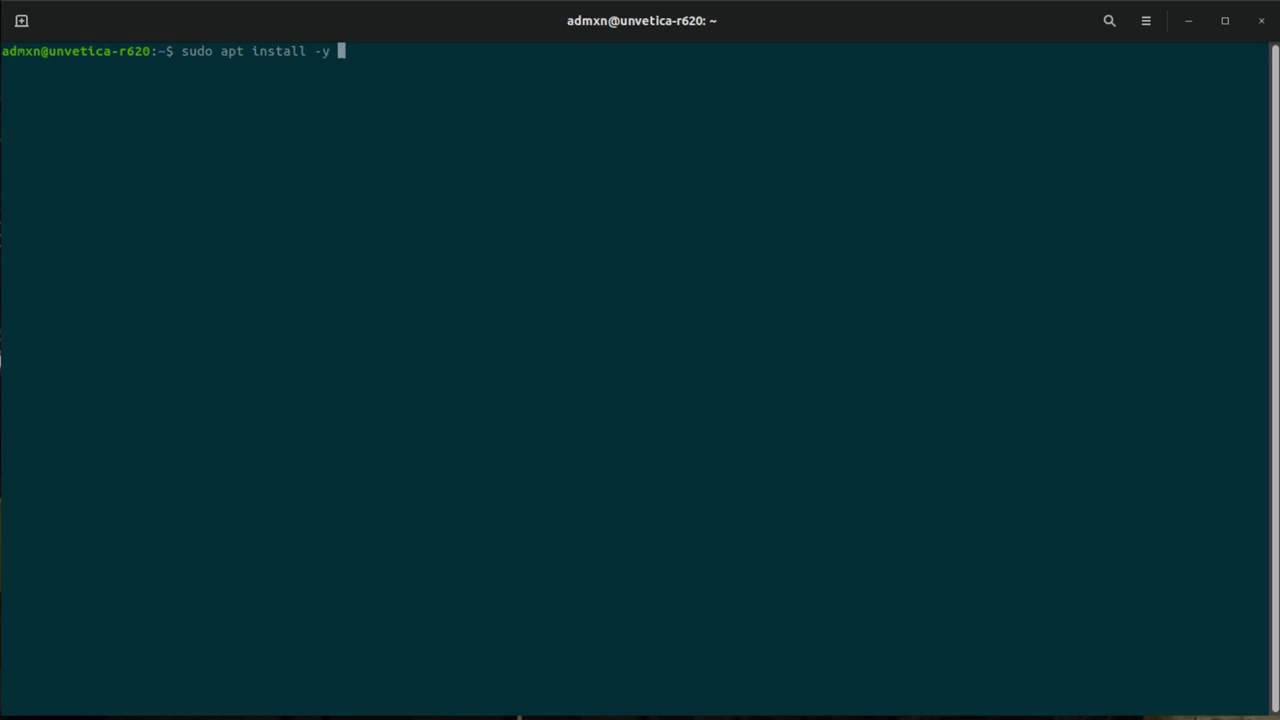
{"action": "type", "text": "build-essential "}
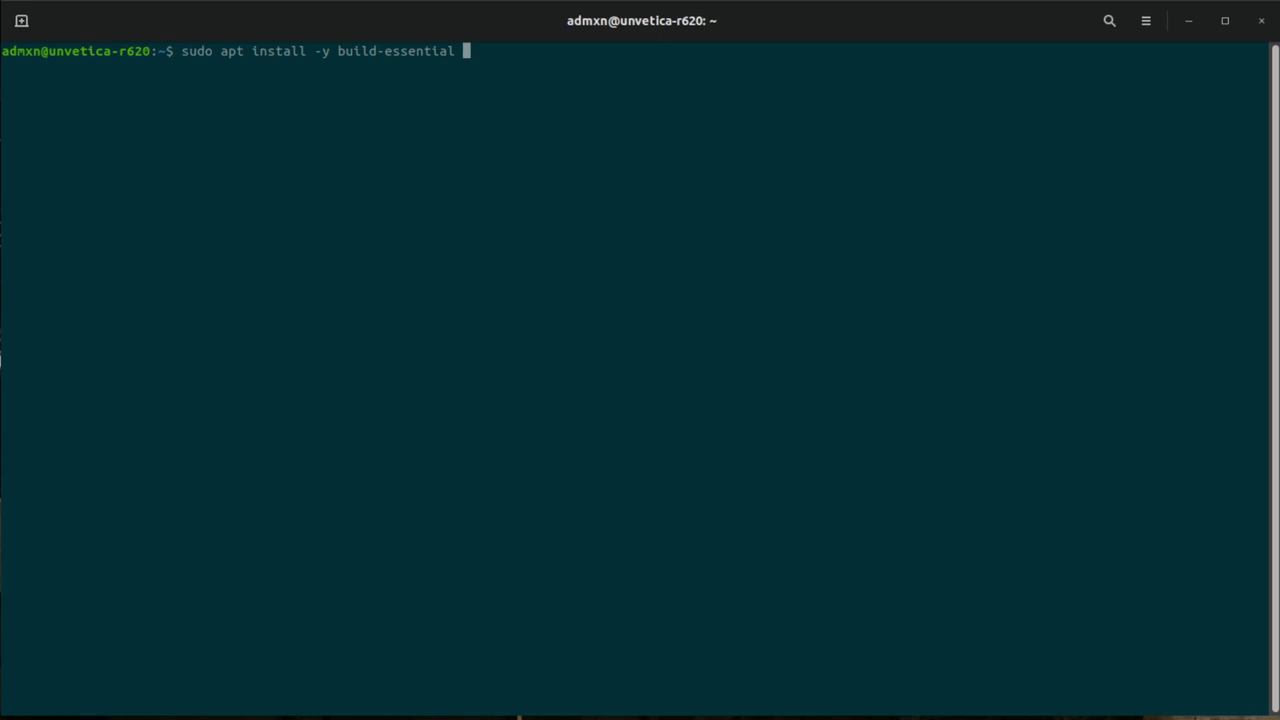
{"action": "type", "text": "screen git"}
{"action": "key", "text": "Return"}
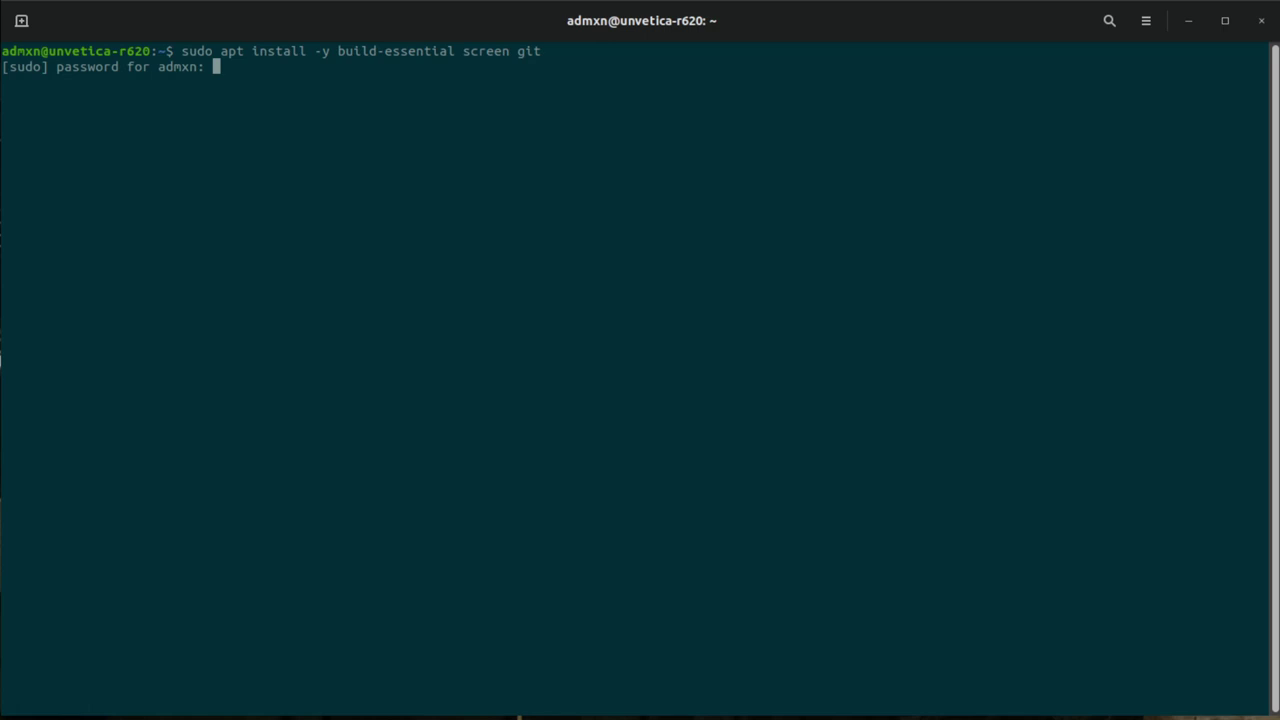
{"action": "key", "text": "Return"}
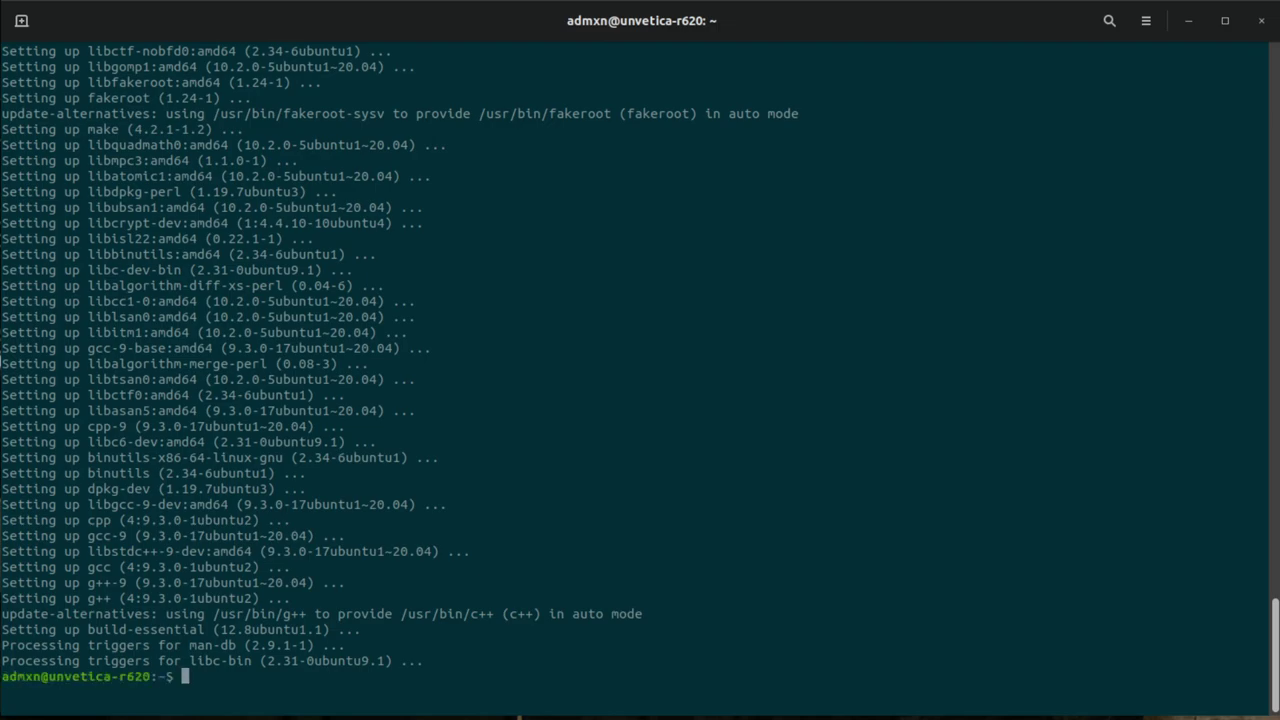
- Clone the mimc-fast repository from GitHub over HTTPS into the home directory
{"action": "type", "text": "git clone https://"}
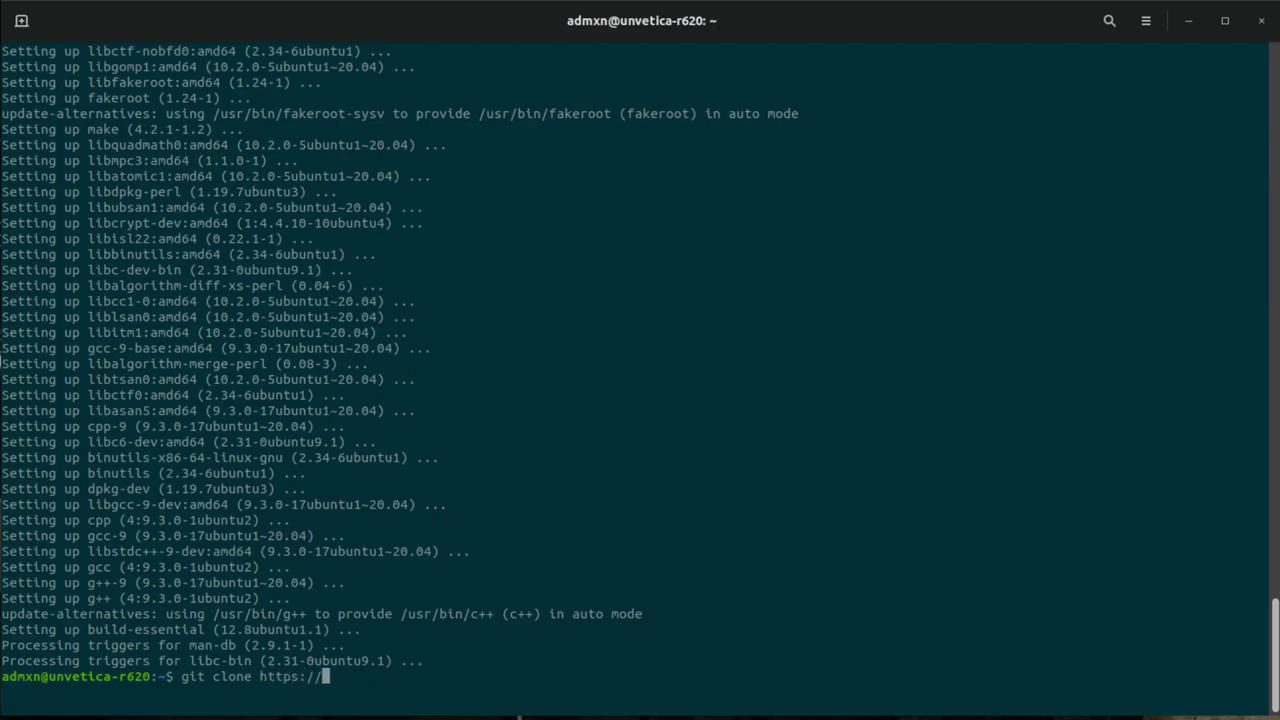
{"action": "type", "text": "github.com/jacob"}
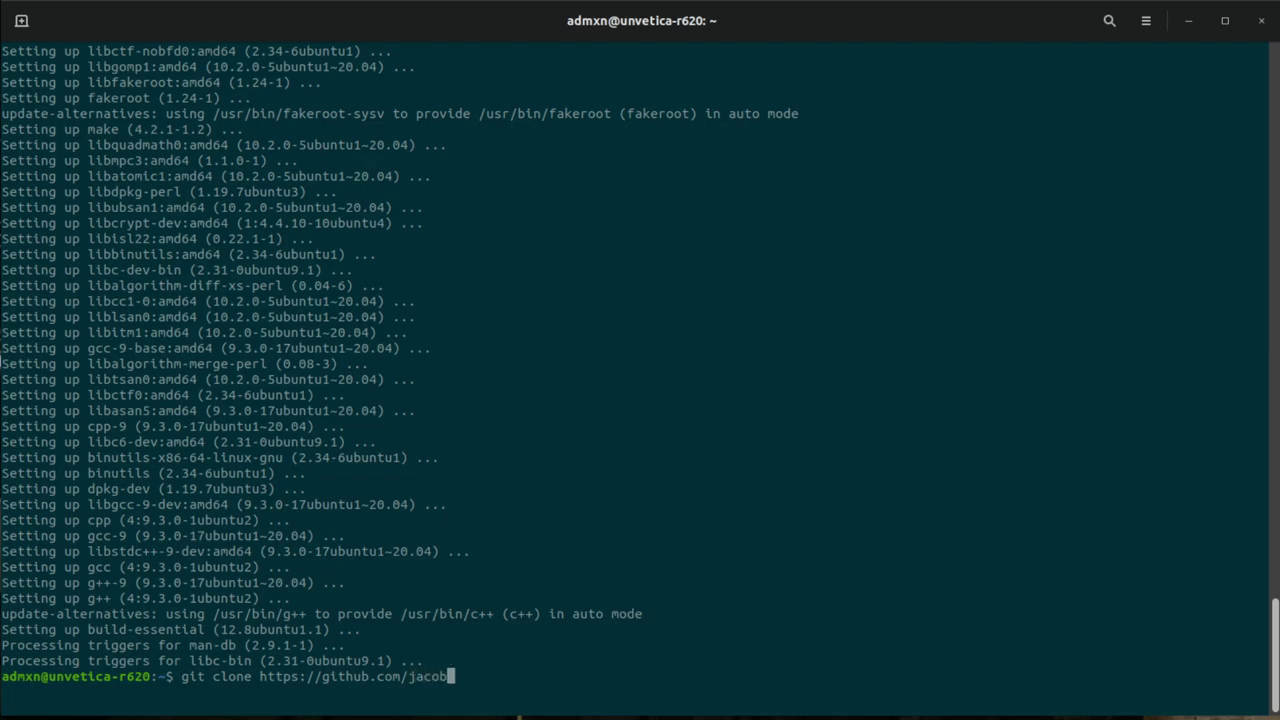
{"action": "type", "text": "rosenthal/mi"}
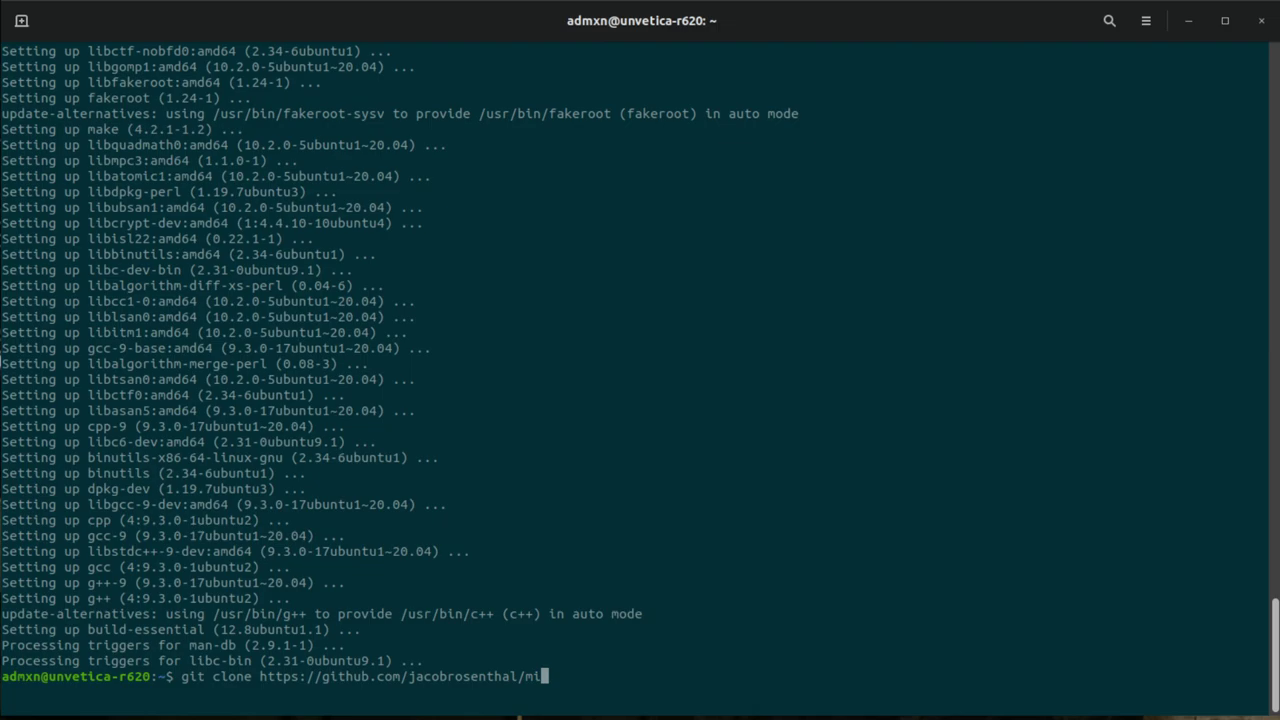
{"action": "type", "text": "mc-fast"}
{"action": "key", "text": "Return"}
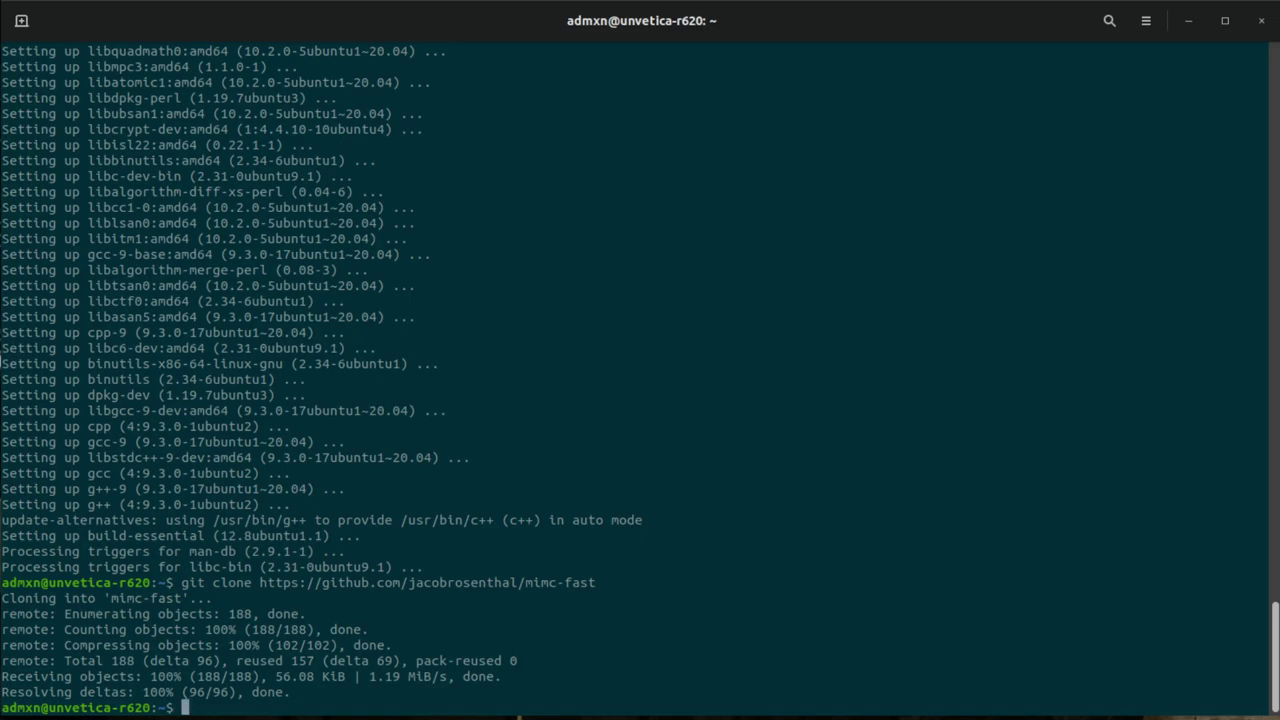
- Enter the mimc-fast directory and list its files in long format, sorted by reverse modification time
{"action": "type", "text": "cd mimc-"}
{"action": "key", "text": "Tab"}
{"action": "key", "text": "Return"}
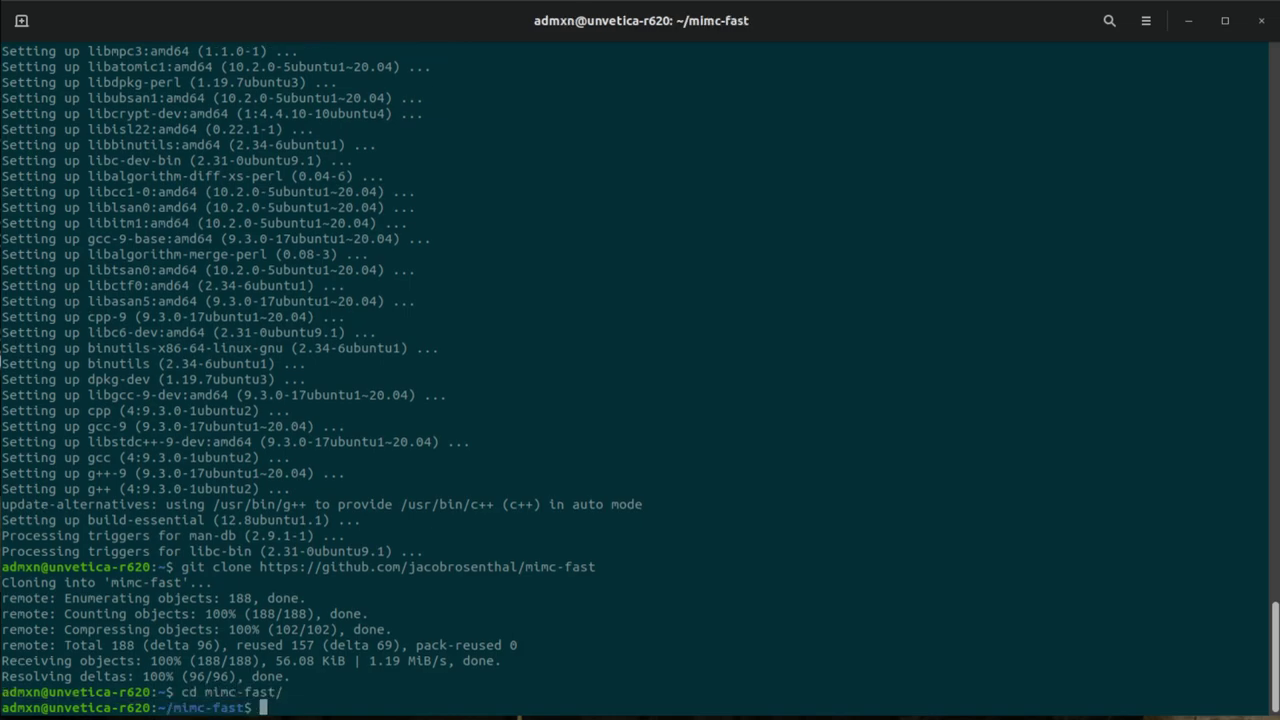
{"action": "type", "text": "ls -rlt"}
{"action": "key", "text": "Return"}
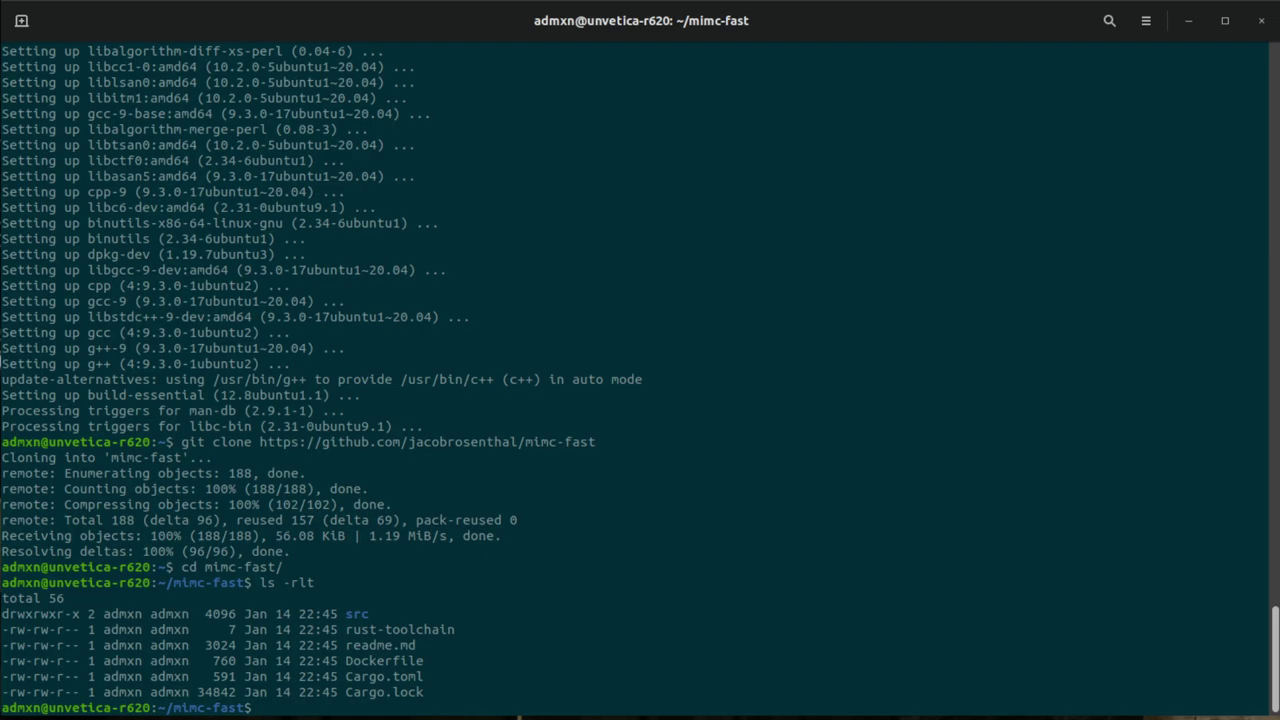
{"action": "type", "text": "curl --proto 'https' --tlsv"}
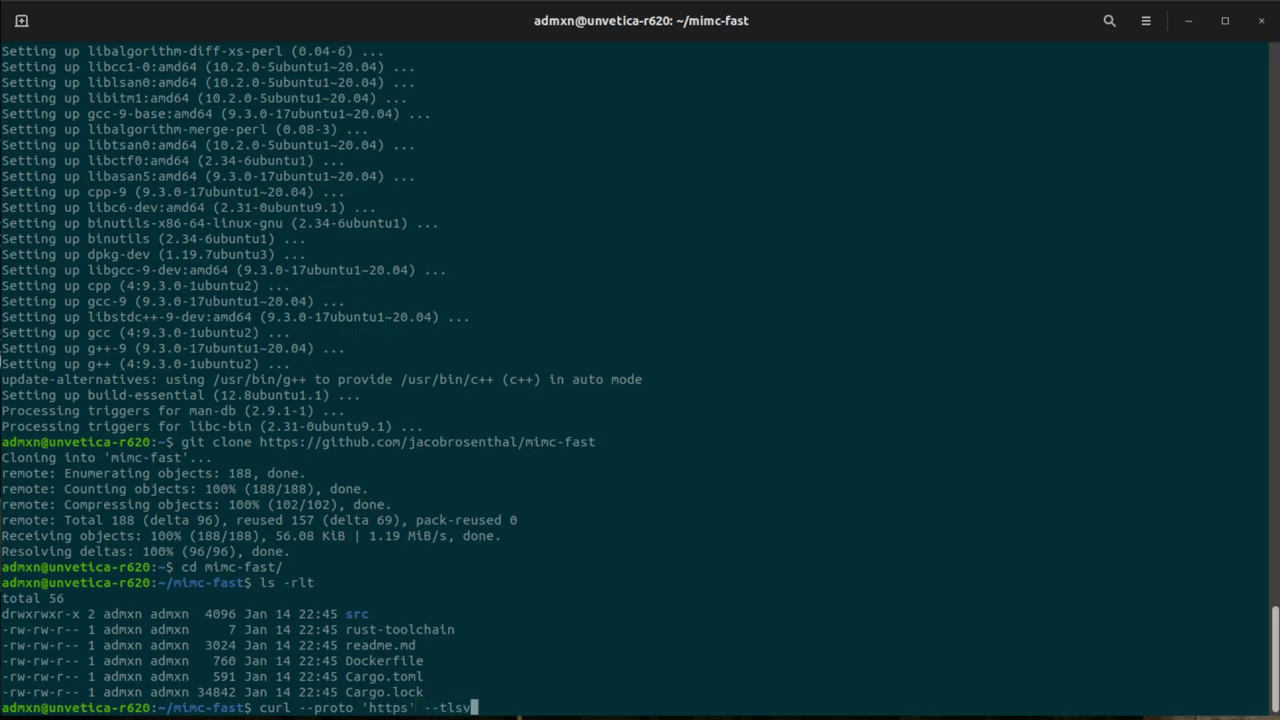
{"action": "type", "text": "1.2 -sSf https:/"}
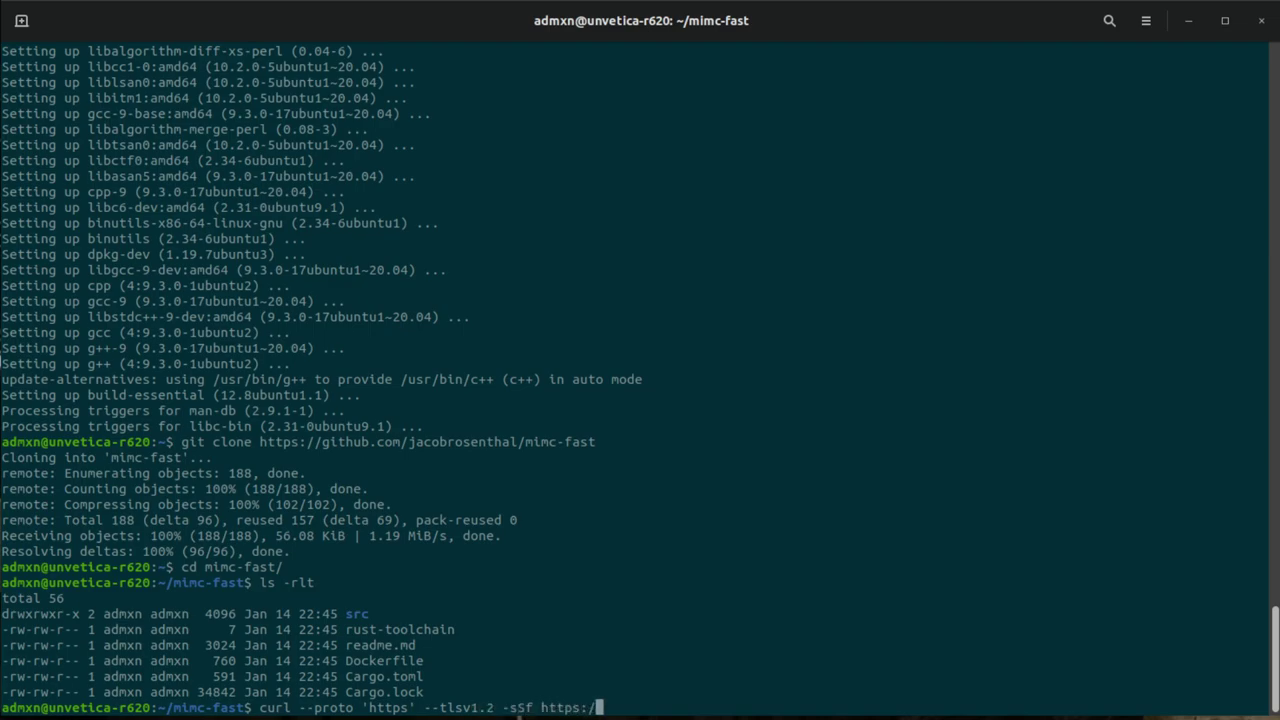
{"action": "type", "text": "/sh.rustup.rs | sh"}
{"action": "key", "text": "Return"}
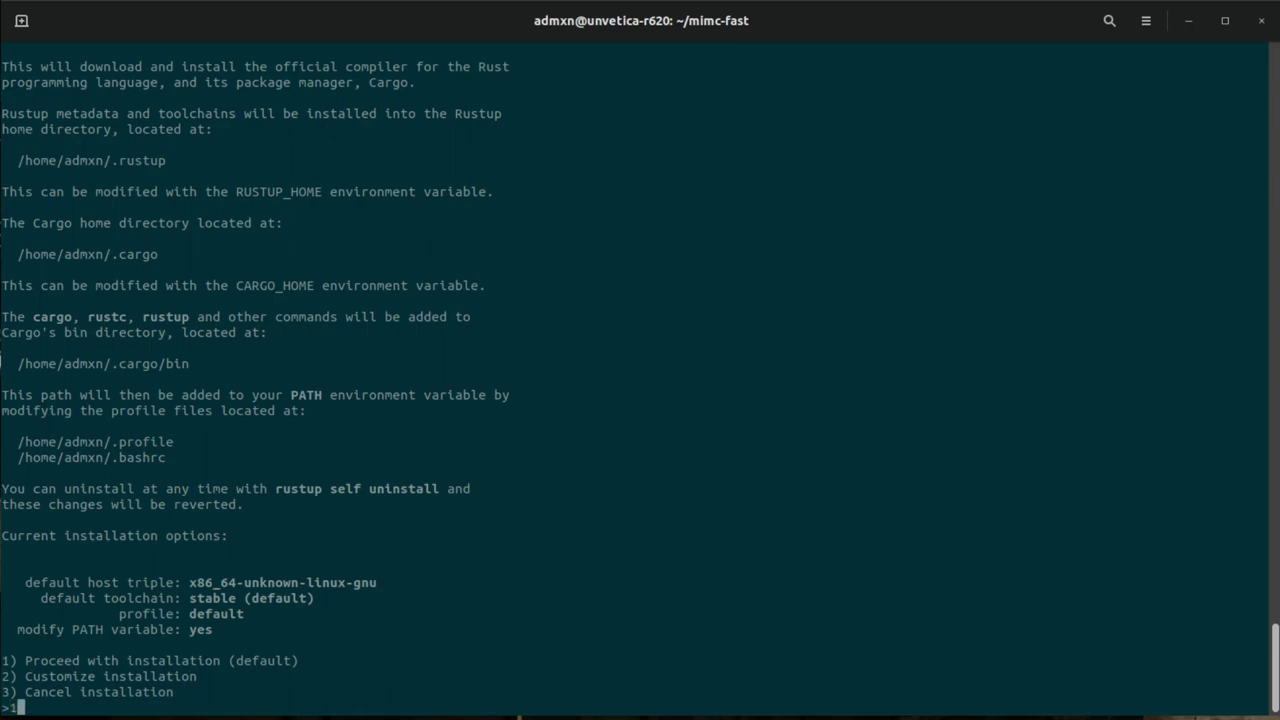
{"action": "key", "text": "Return"}
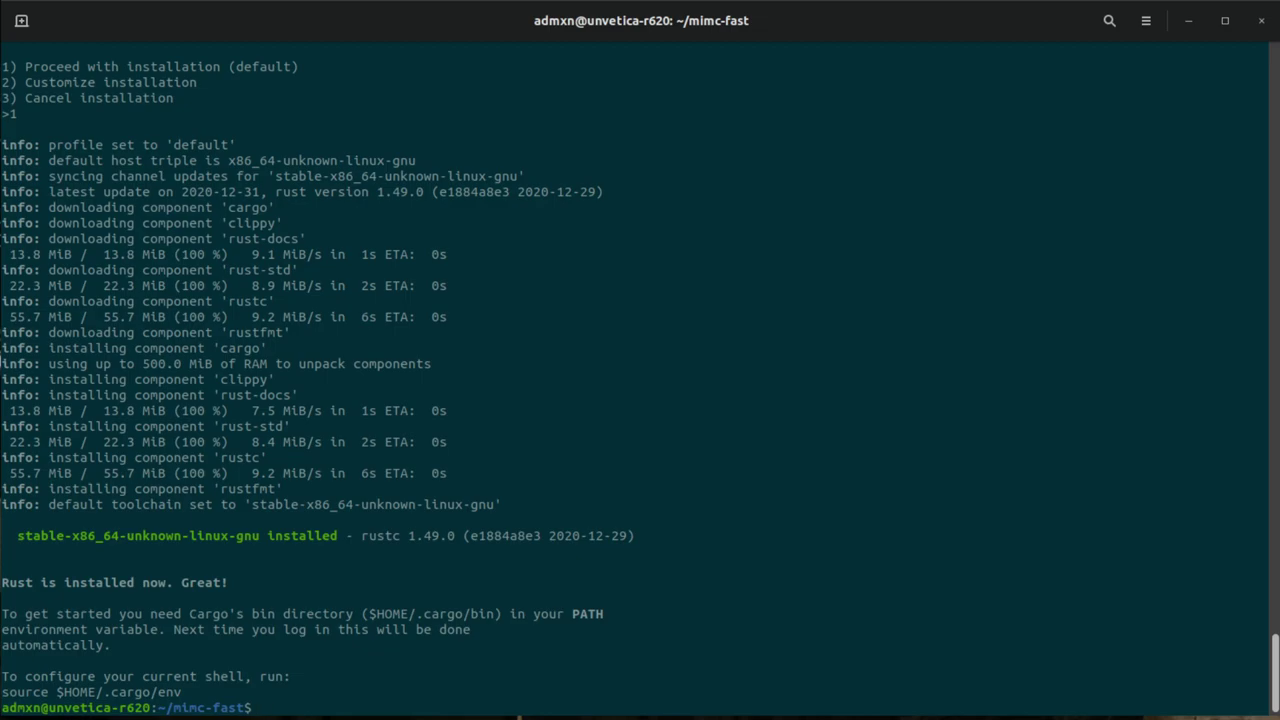
- Clear the recalled curl command from the prompt and start sharing the screen in the Zoom call
{"action": "key", "text": "Up"}
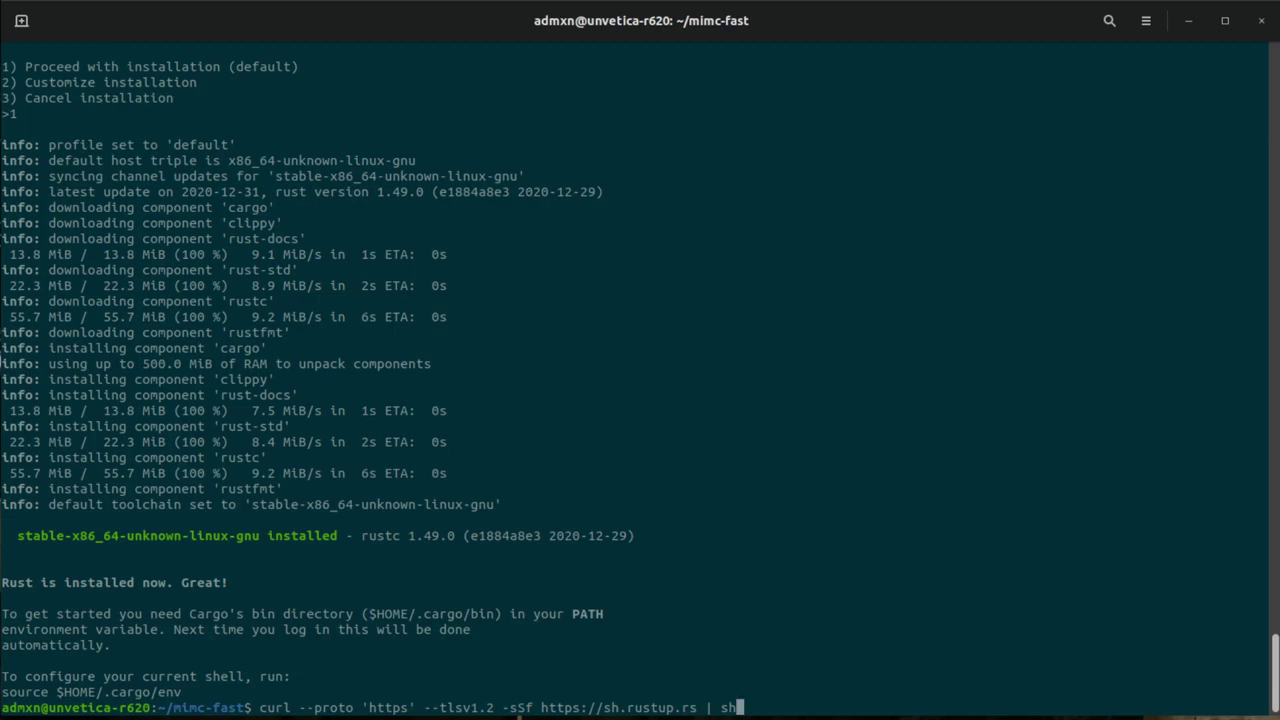
{"action": "key", "text": "ctrl+u"}
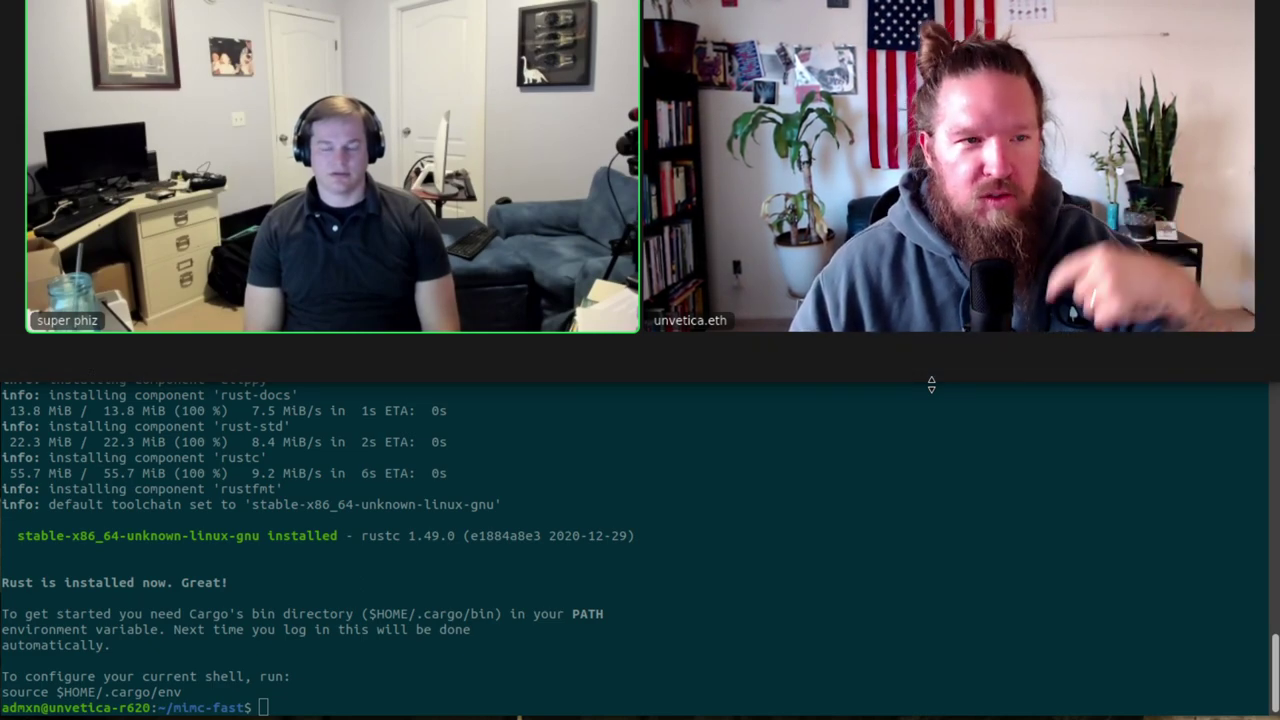
{"action": "mouse_move", "coordinate": [943, 374]}
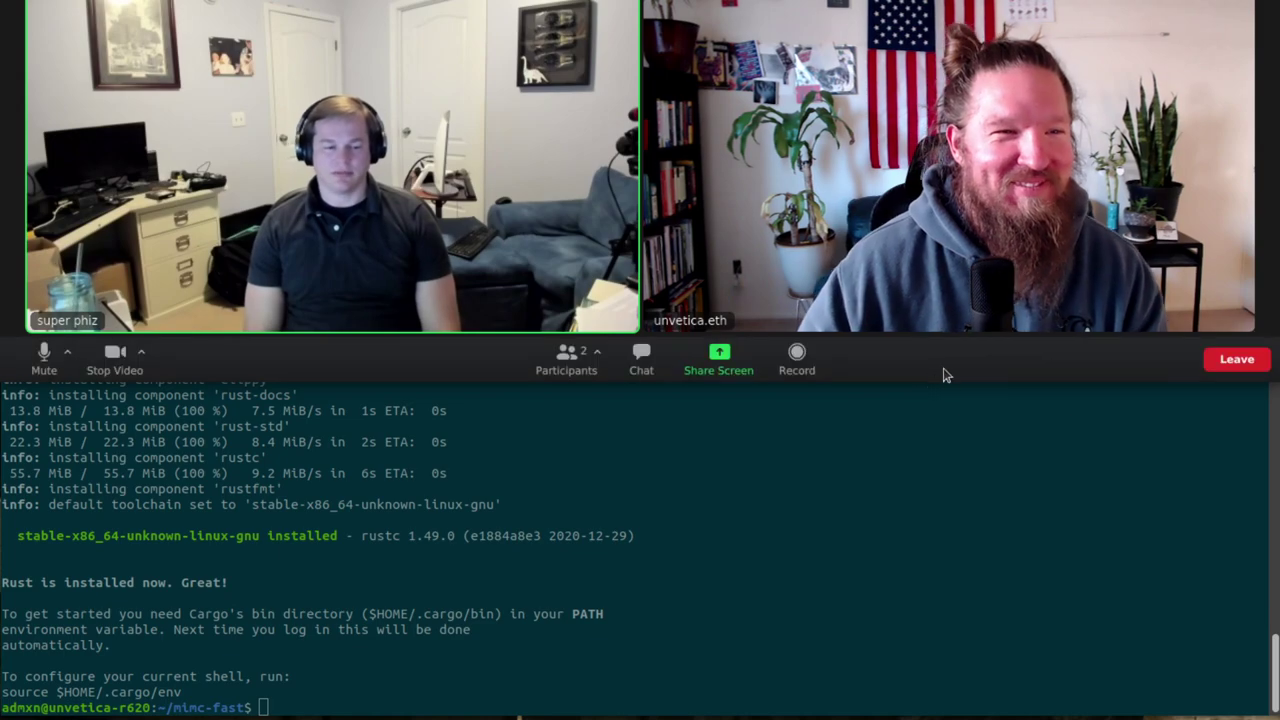
{"action": "left_click", "coordinate": [706, 370]}
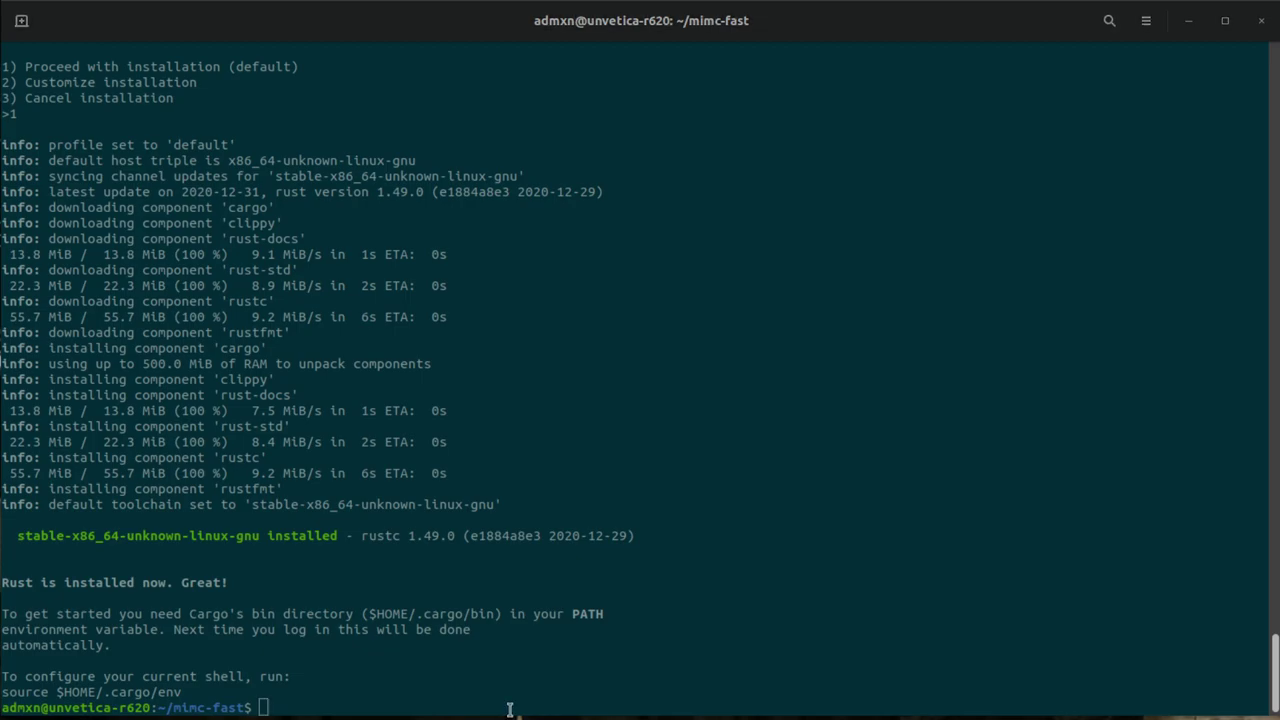
- Load the Cargo environment into the current shell by sourcing $HOME/.cargo/env, with the comment "#add that to ~/.profile"
{"action": "left_click", "coordinate": [531, 677]}
{"action": "type", "text": "source $HOME/.cargo/env      #add that to ~/.profile"}
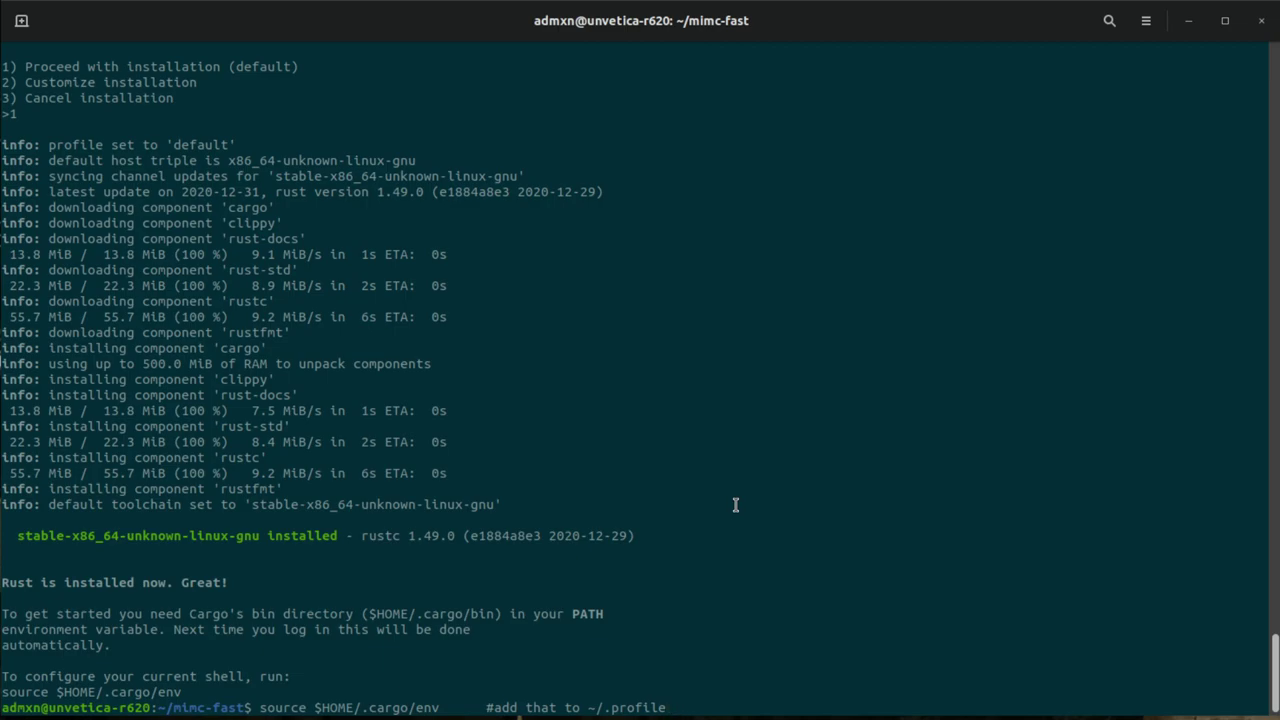
{"action": "key", "text": "Return"}
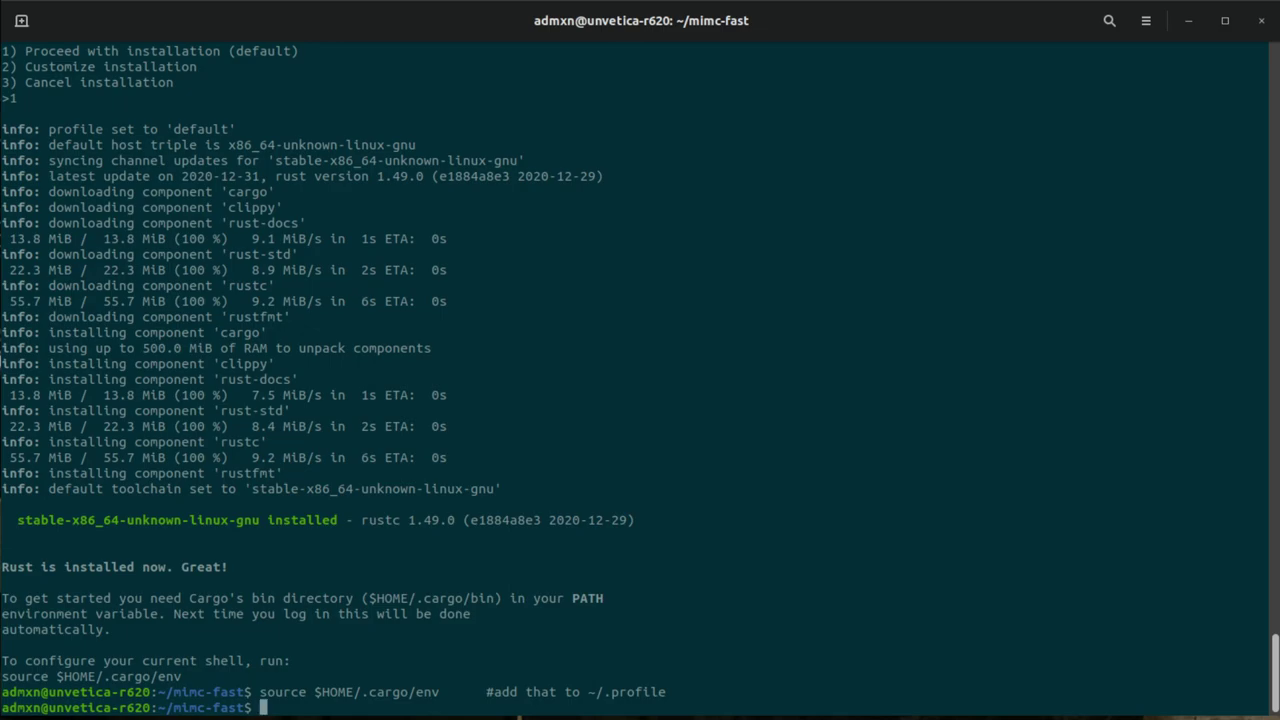
- Open ~/.profile in nano, check its closing lines for the Cargo environment entry and exit the editor
{"action": "type", "text": "nano ~"}
{"action": "key", "text": "BackSpace"}
{"action": "type", "text": "/.profile"}
{"action": "key", "text": "Return"}
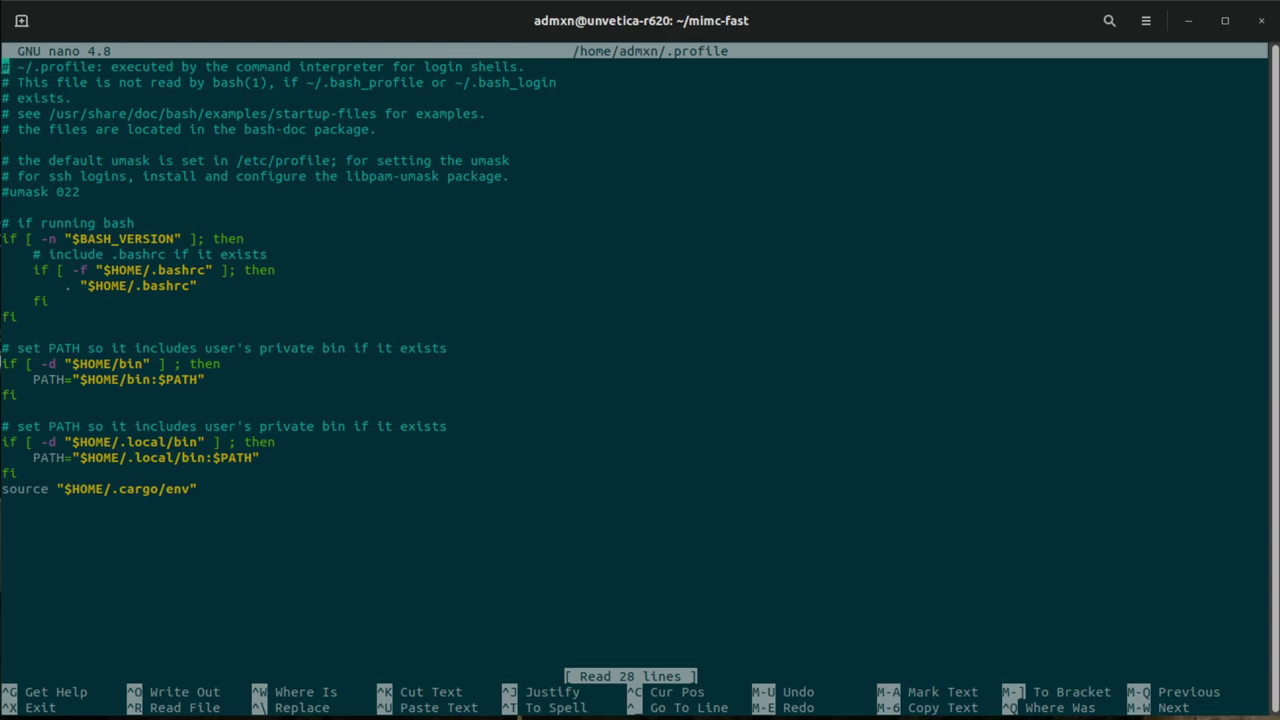
{"action": "left_click", "coordinate": [4, 82]}
{"action": "key", "text": "Down"}
{"action": "key", "text": "Down"}
{"action": "key", "text": "Down"}
{"action": "key", "text": "Down"}
{"action": "key", "text": "Down"}
{"action": "key", "text": "Down"}
{"action": "key", "text": "Down"}
{"action": "key", "text": "Down"}
{"action": "key", "text": "Down"}
{"action": "key", "text": "Down"}
{"action": "key", "text": "Down"}
{"action": "key", "text": "Down"}
{"action": "key", "text": "Down"}
{"action": "key", "text": "Down"}
{"action": "key", "text": "Down"}
{"action": "key", "text": "Down"}
{"action": "key", "text": "Down"}
{"action": "key", "text": "Down"}
{"action": "key", "text": "Down"}
{"action": "key", "text": "Down"}
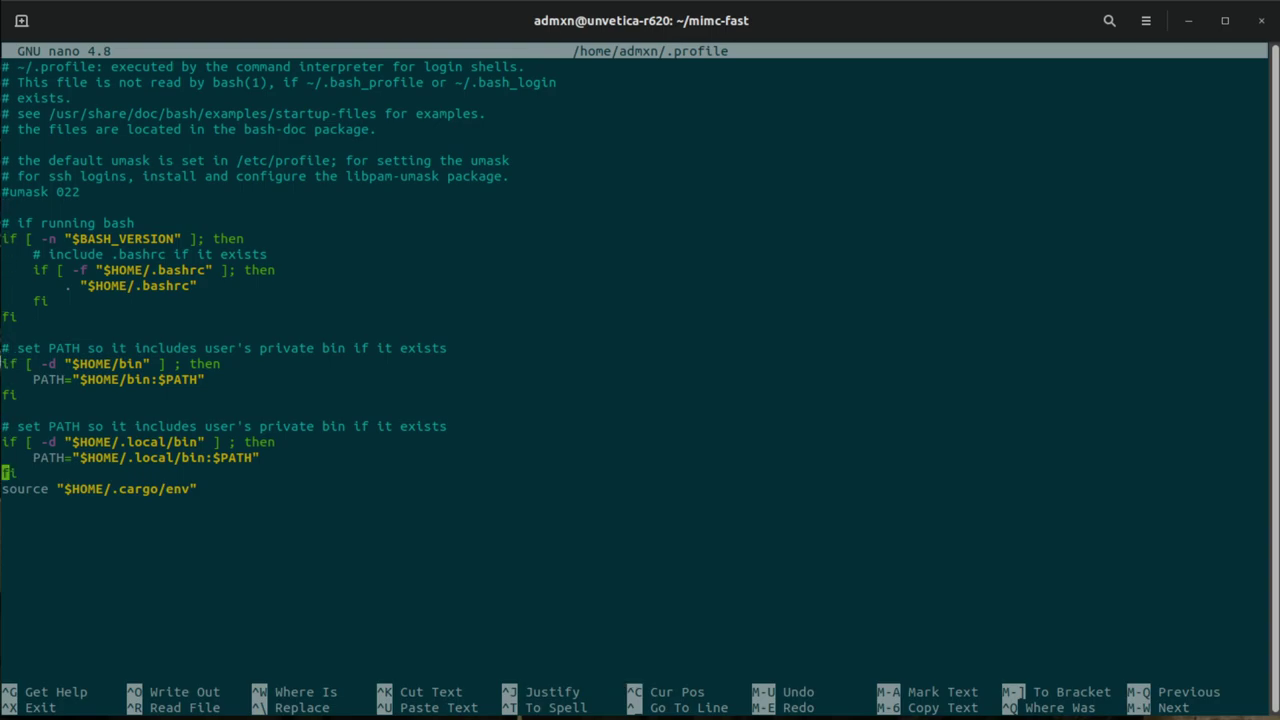
{"action": "key", "text": "ctrl+x"}
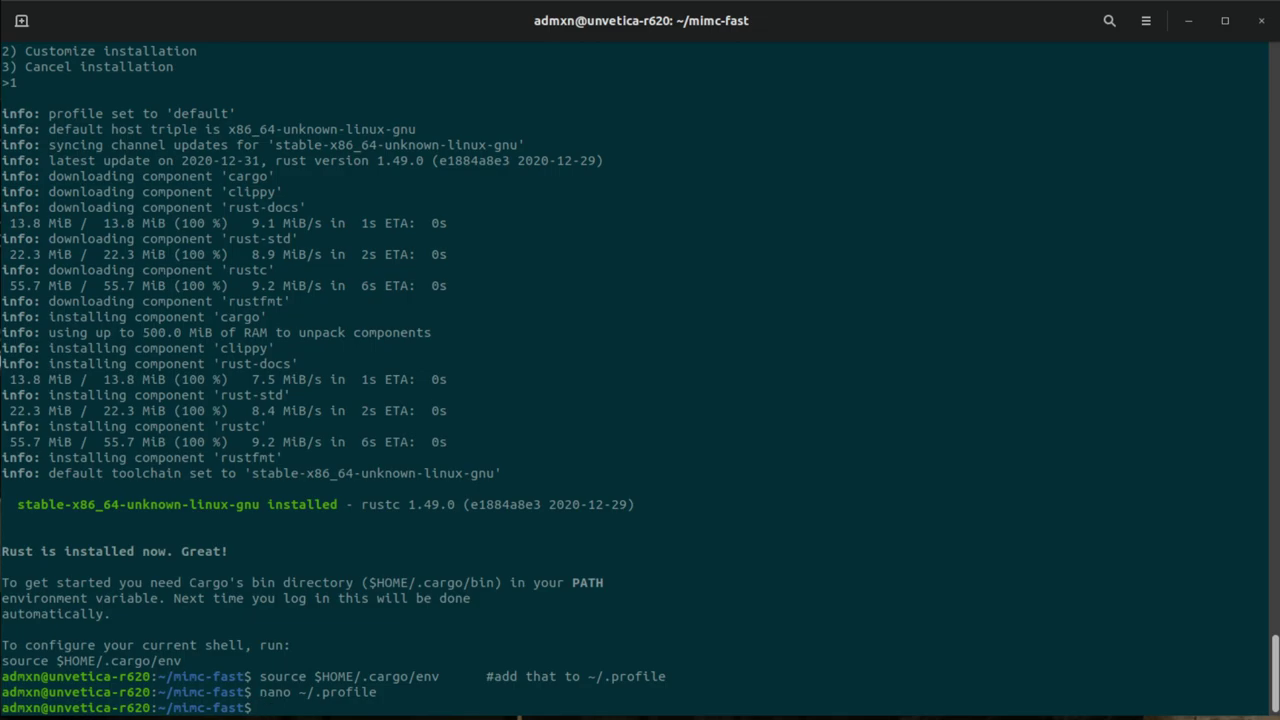
- Clear the terminal and install the nightly Rust toolchain with rustup
{"action": "left_click", "coordinate": [861, 610]}
{"action": "type", "text": "clear"}
{"action": "key", "text": "Return"}
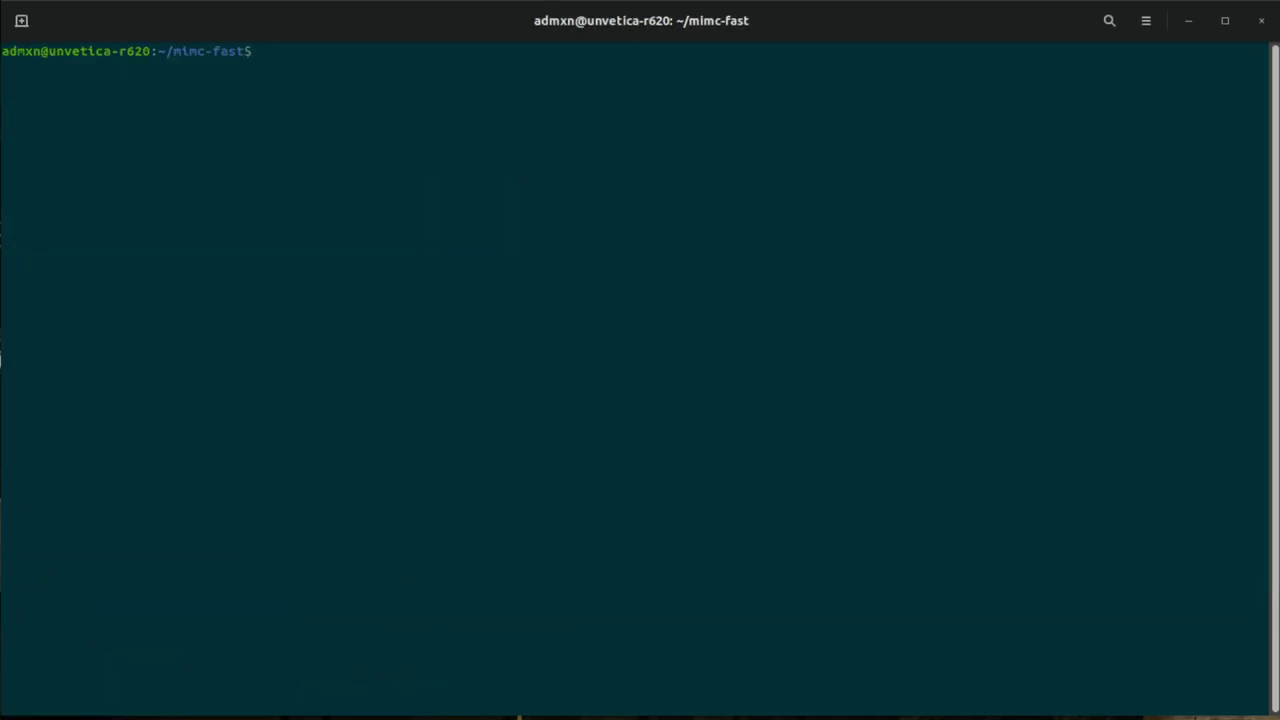
{"action": "type", "text": "rustup install nightly"}
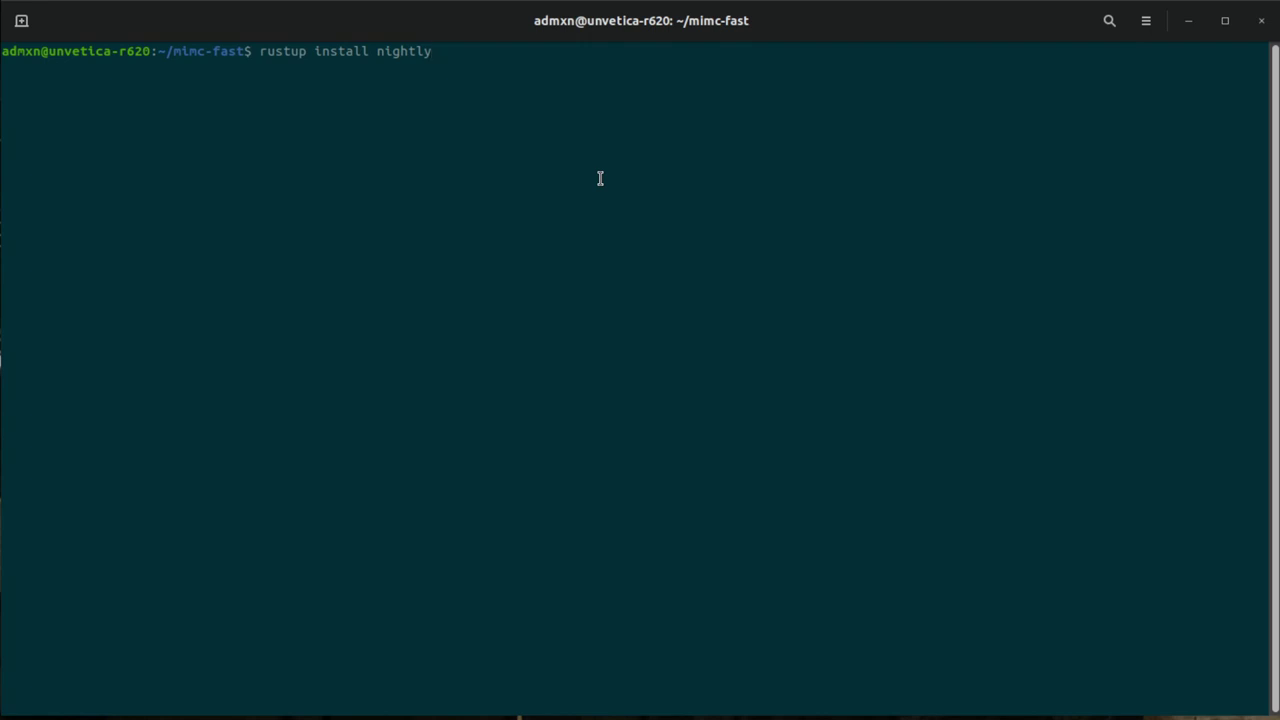
{"action": "key", "text": "Return"}
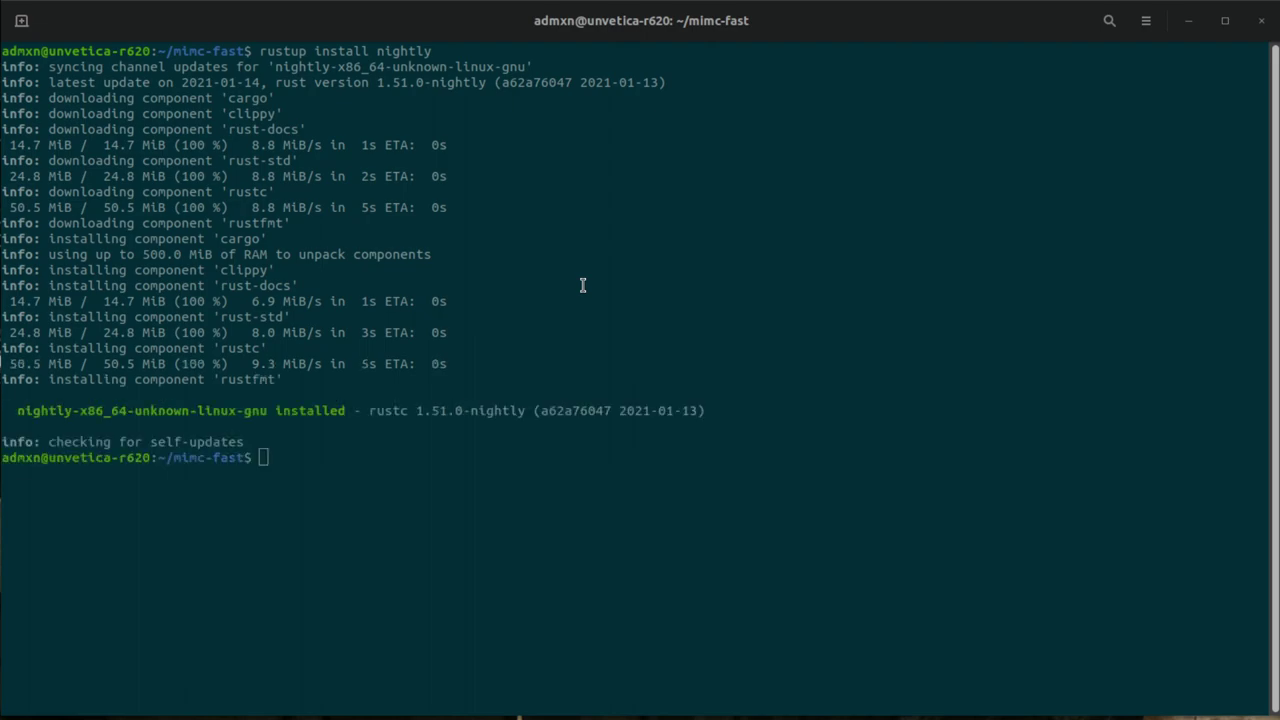
- Start a screen session named remote-mapper and launch the mimc-fast server in it with cargo run
{"action": "middle_click", "coordinate": [517, 457]}
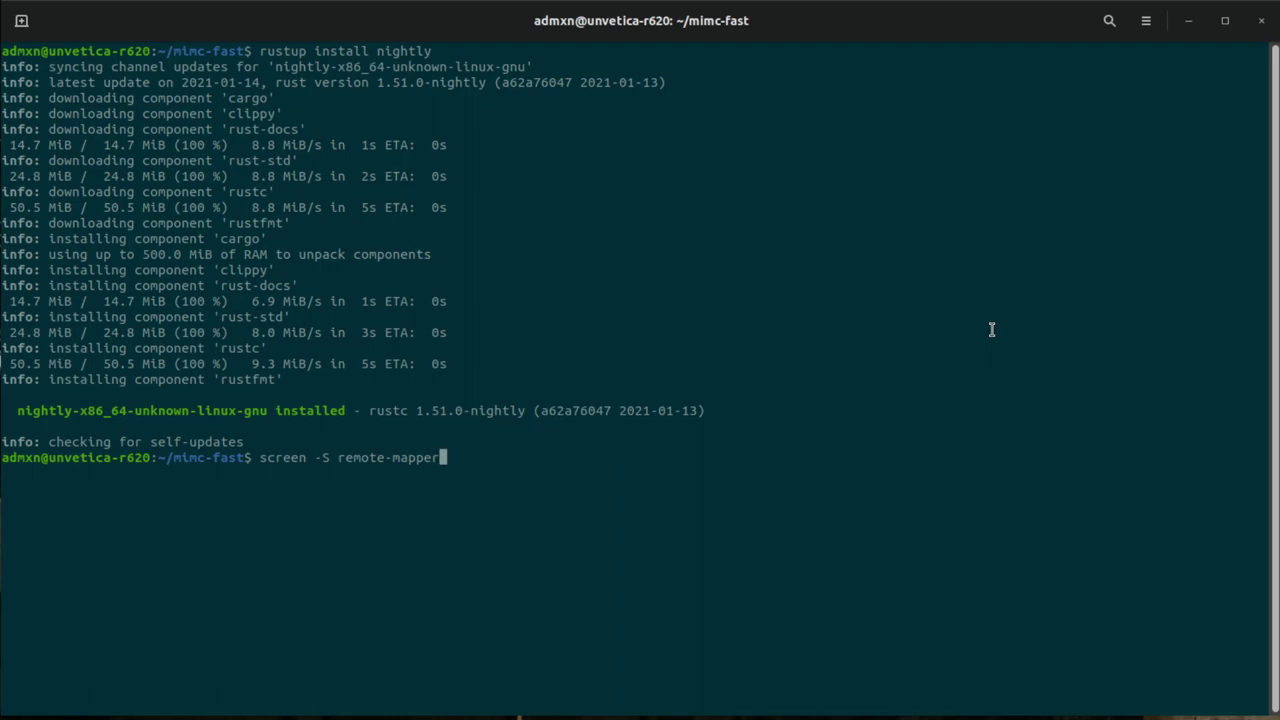
{"action": "key", "text": "Return"}
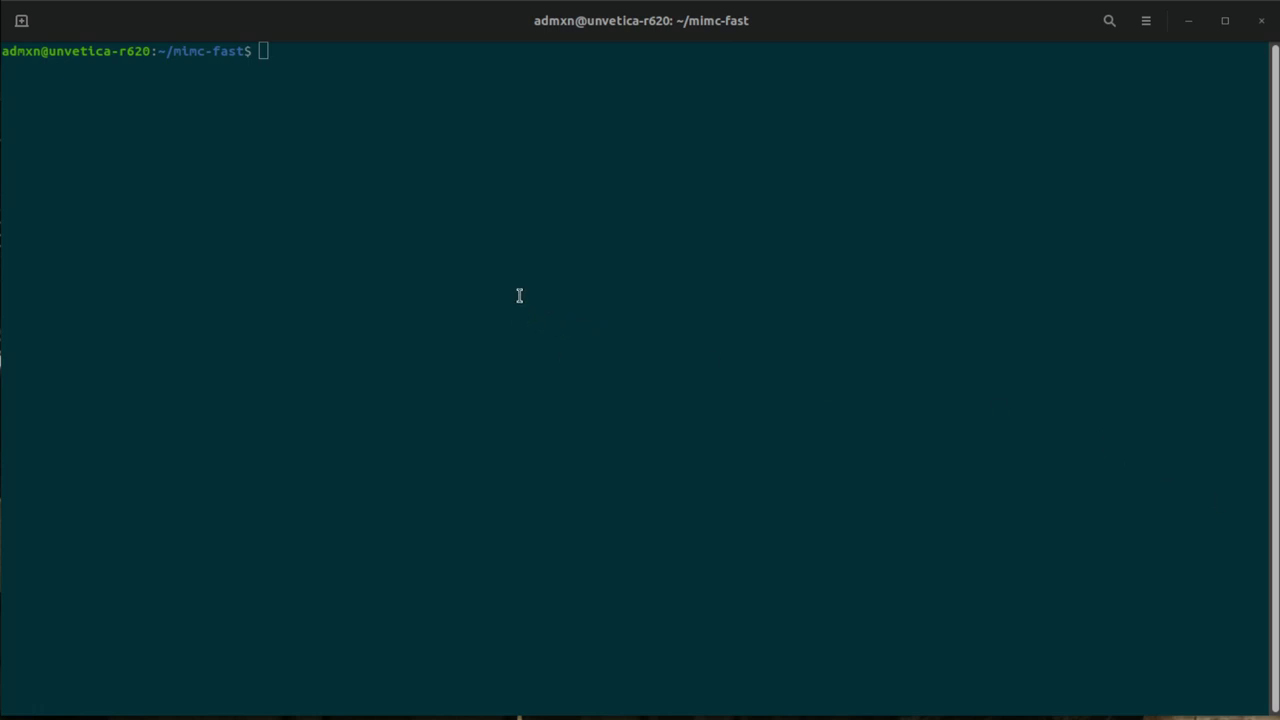
{"action": "left_click", "coordinate": [545, 280]}
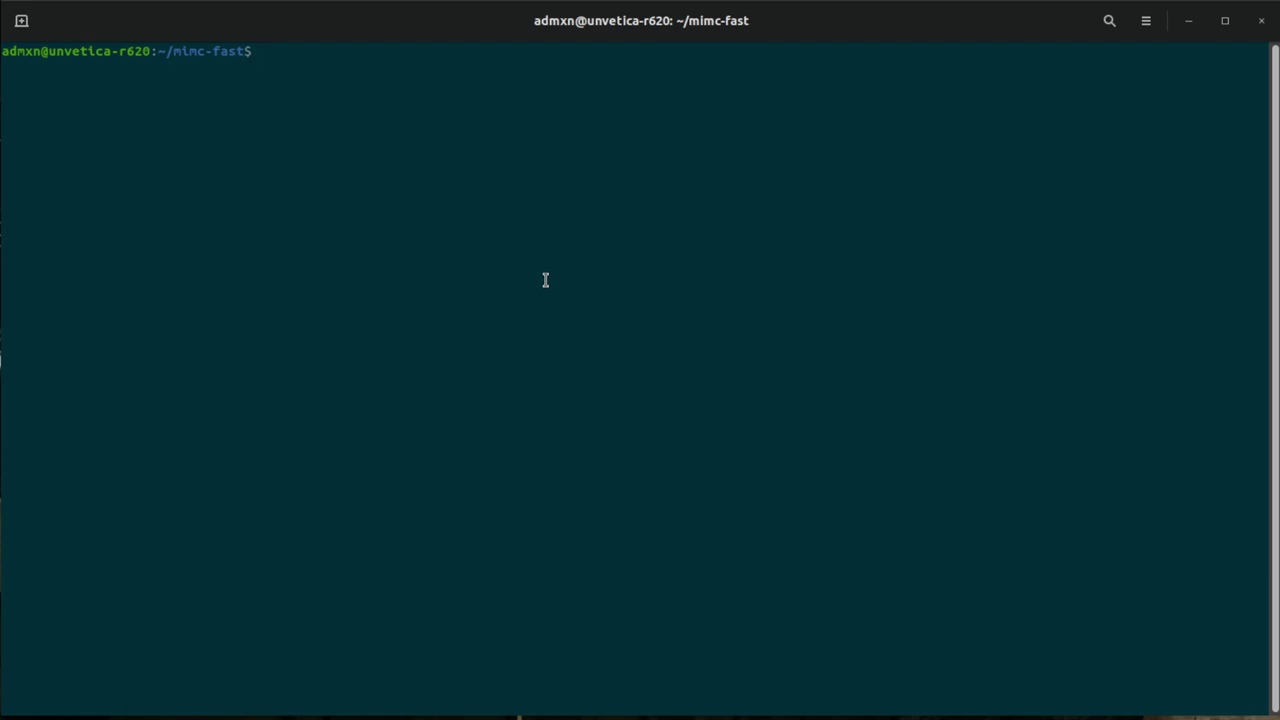
{"action": "type", "text": "cargo run"}
{"action": "key", "text": "Return"}
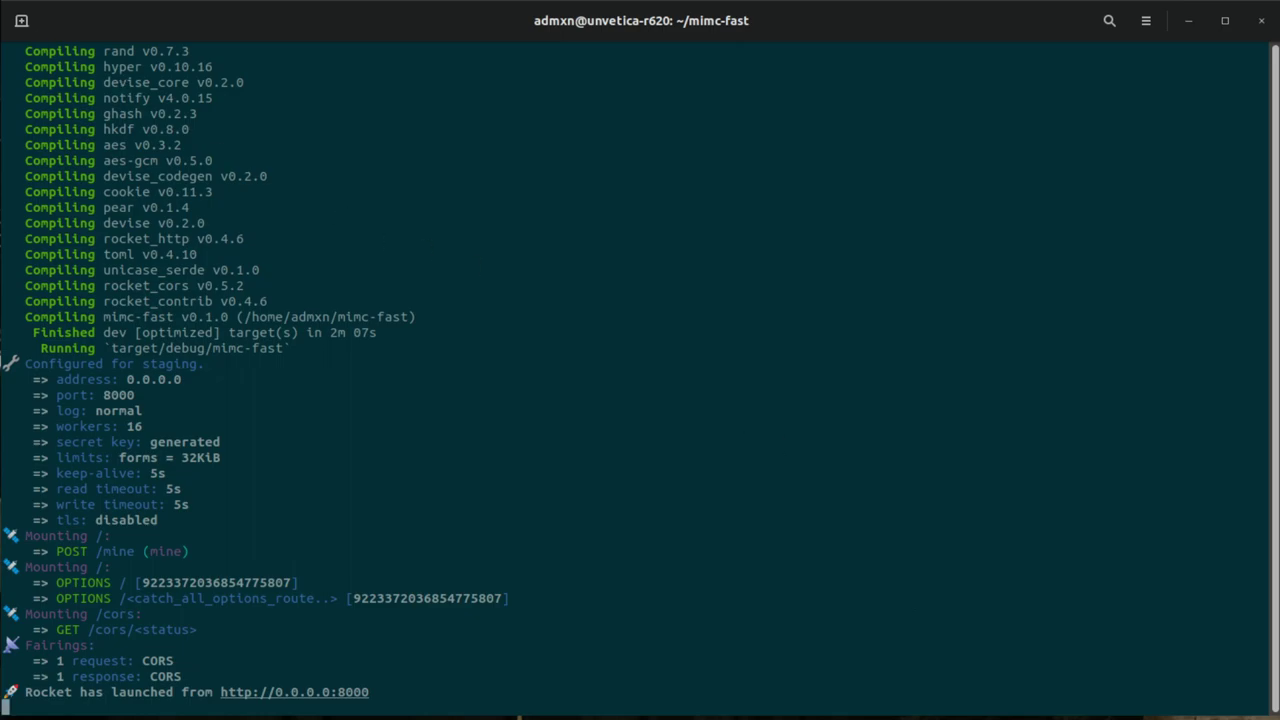
- Open a second local terminal tab and test the connection to 192.168.1.34 on port 8000 with telnet, stopping the attempt
{"action": "left_click", "coordinate": [22, 20]}
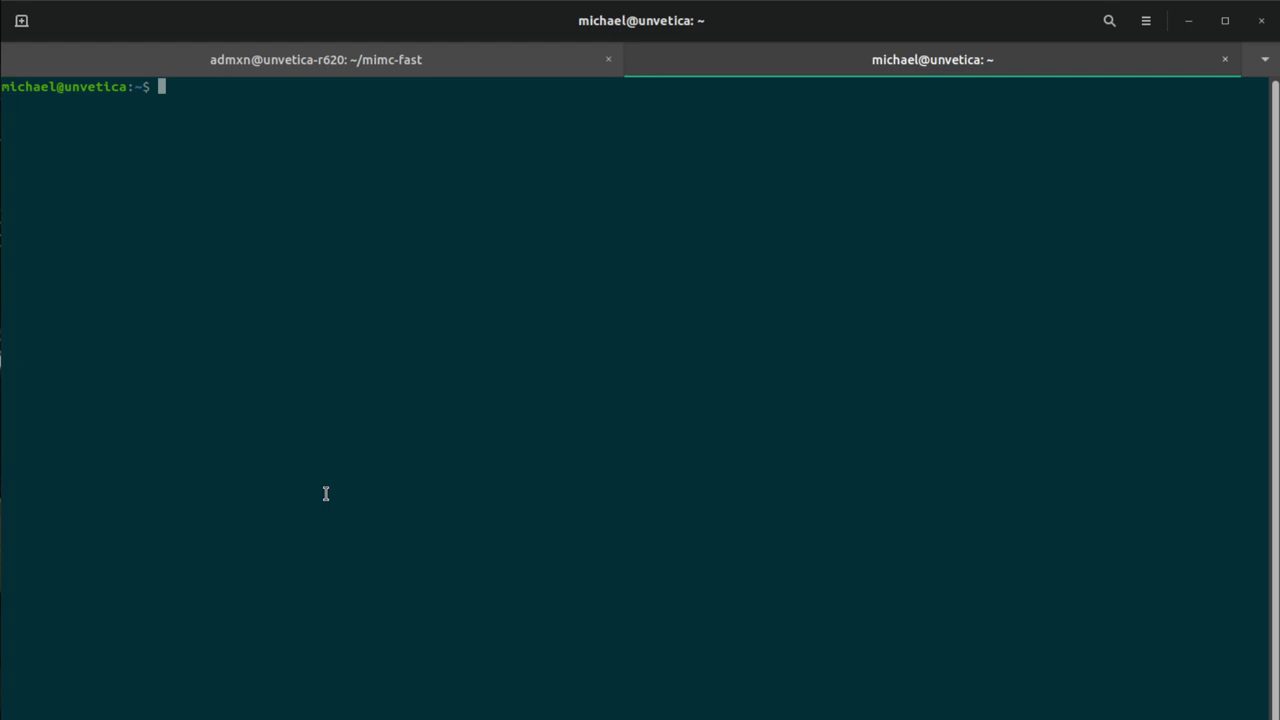
{"action": "type", "text": "telnet"}
{"action": "type", "text": "192.168.1."}
{"action": "left_click", "coordinate": [483, 65]}
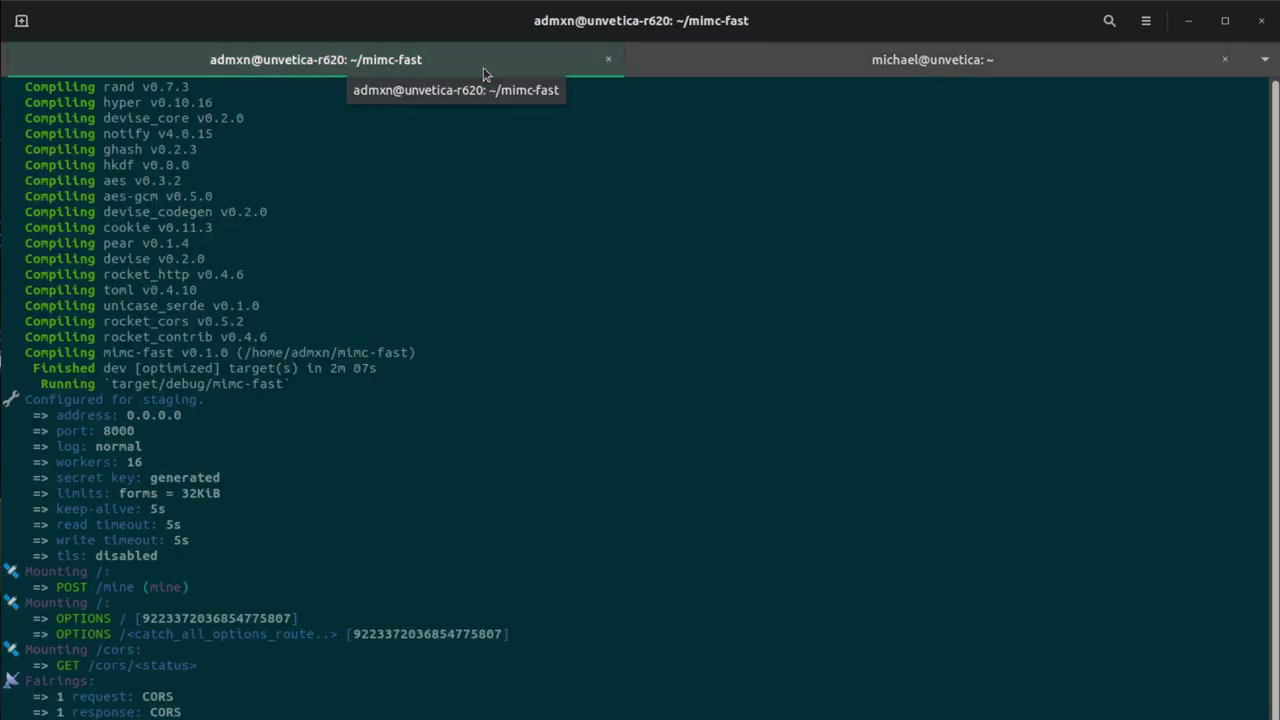
{"action": "left_click", "coordinate": [689, 60]}
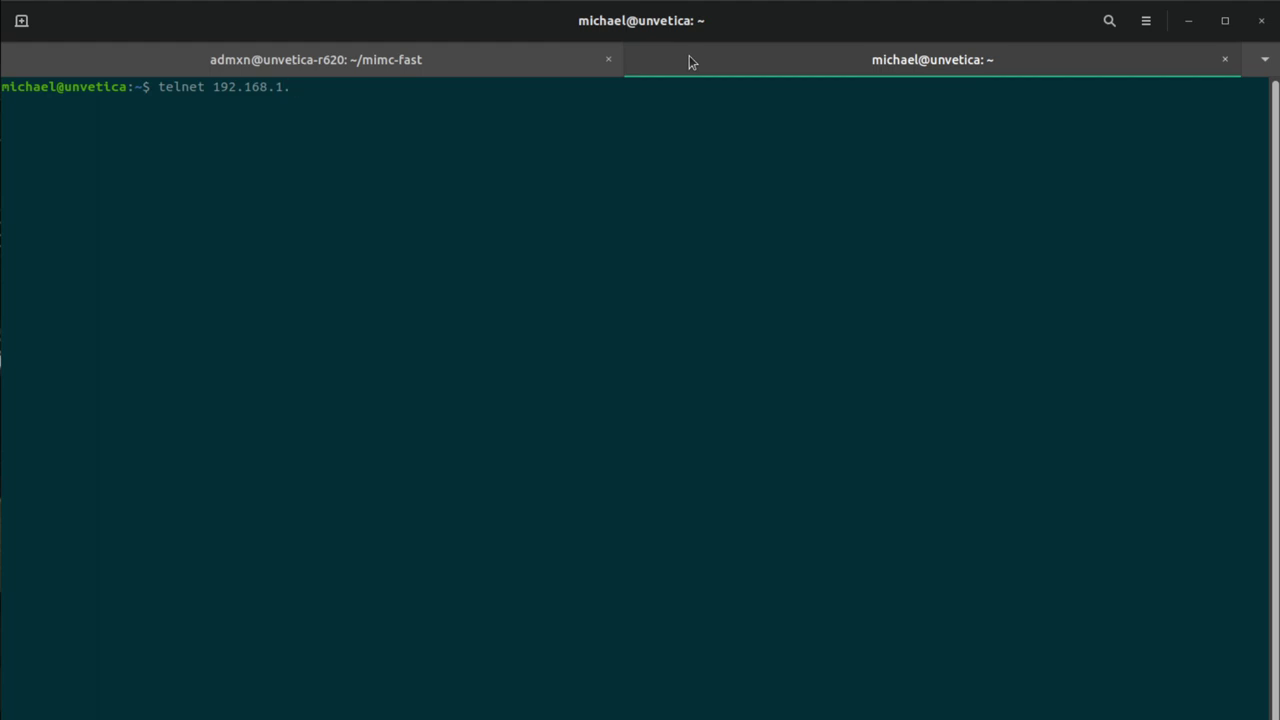
{"action": "type", "text": "34 8000"}
{"action": "key", "text": "Return"}
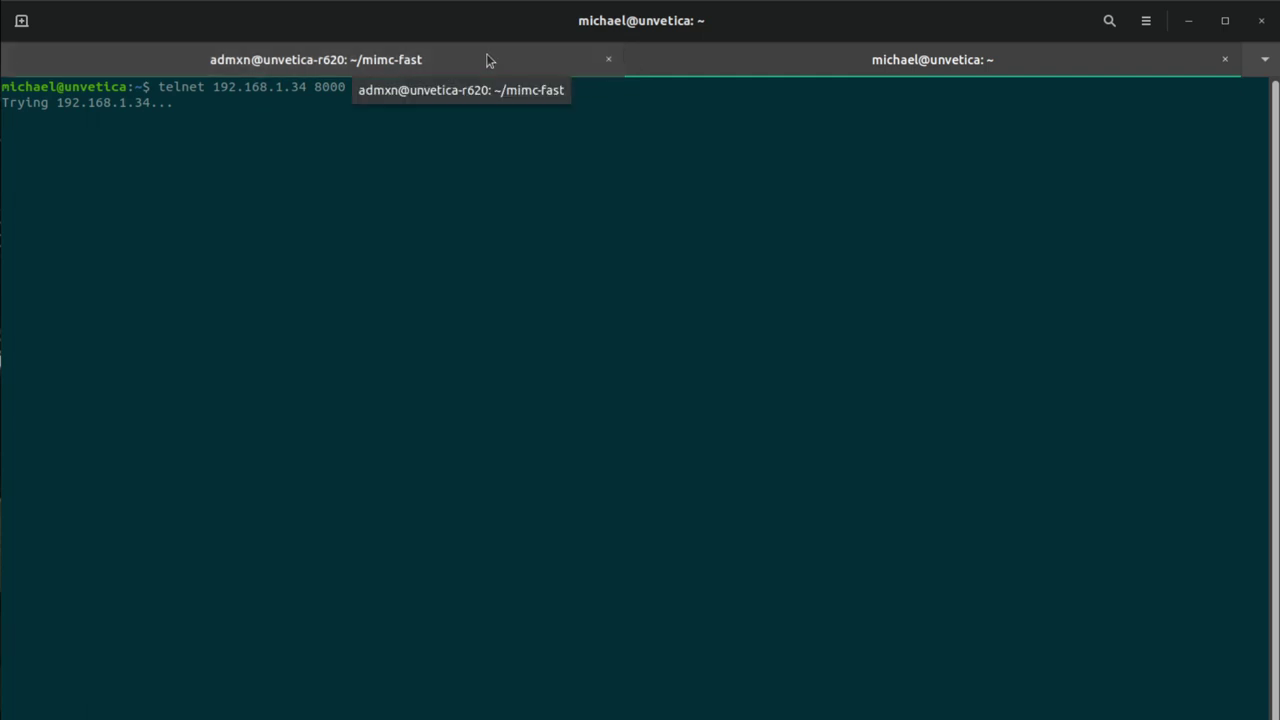
{"action": "key", "text": "ctrl+c"}
{"action": "key", "text": "Up"}
{"action": "key", "text": "Up"}
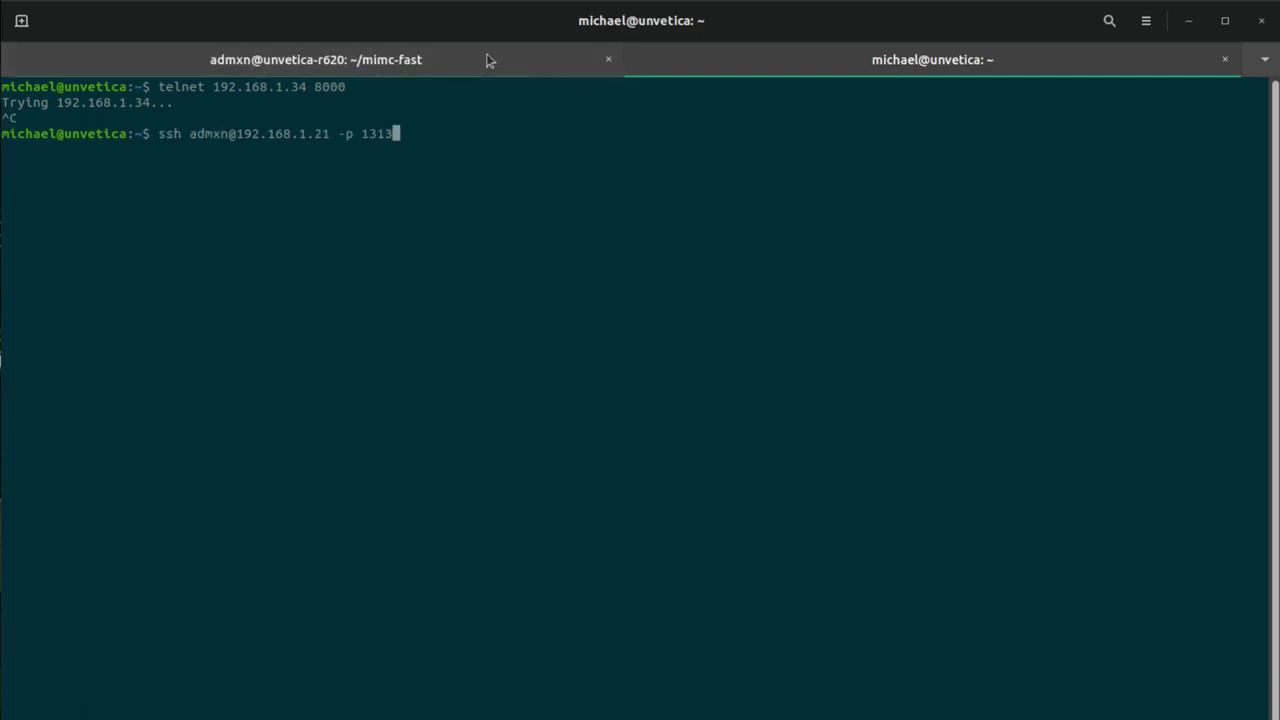
{"action": "key", "text": "BackSpace"}
{"action": "key", "text": "BackSpace"}
{"action": "key", "text": "BackSpace"}
{"action": "key", "text": "BackSpace"}
{"action": "key", "text": "BackSpace"}
{"action": "key", "text": "BackSpace"}
{"action": "key", "text": "BackSpace"}
{"action": "key", "text": "BackSpace"}
{"action": "key", "text": "BackSpace"}
{"action": "key", "text": "BackSpace"}
{"action": "type", "text": "34"}
{"action": "key", "text": "Return"}
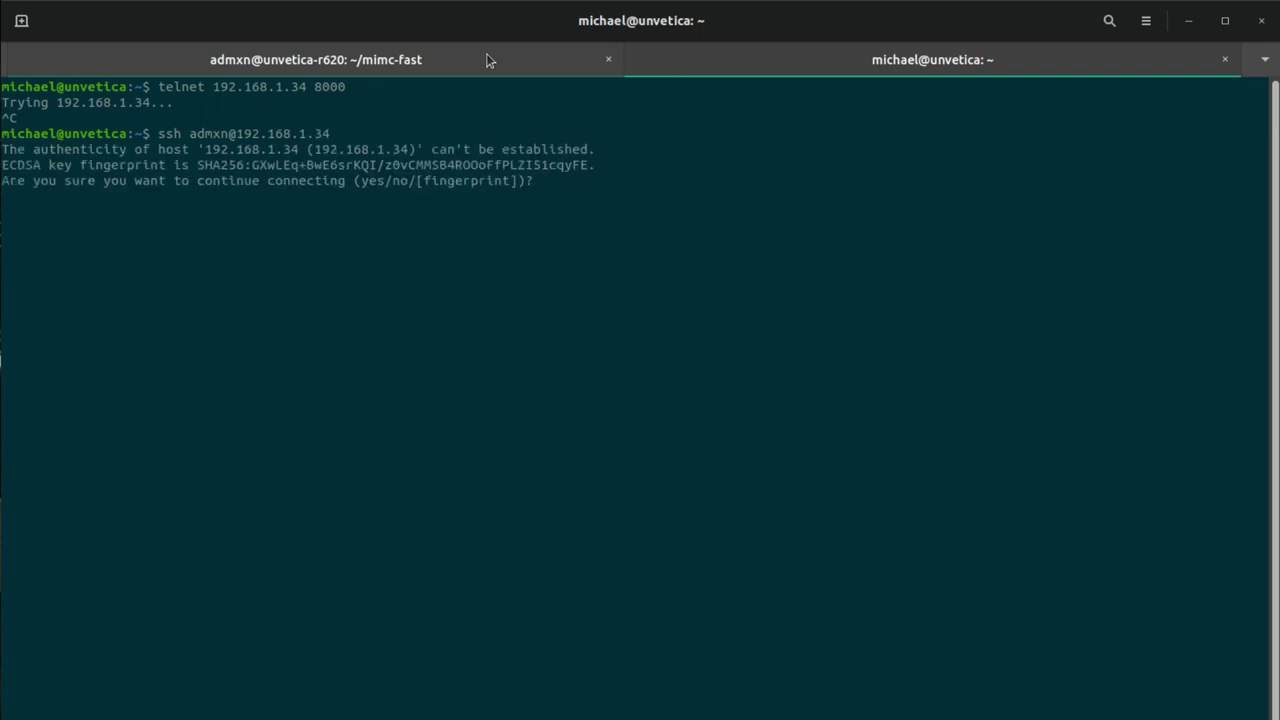
{"action": "type", "text": "yes"}
{"action": "key", "text": "Return"}
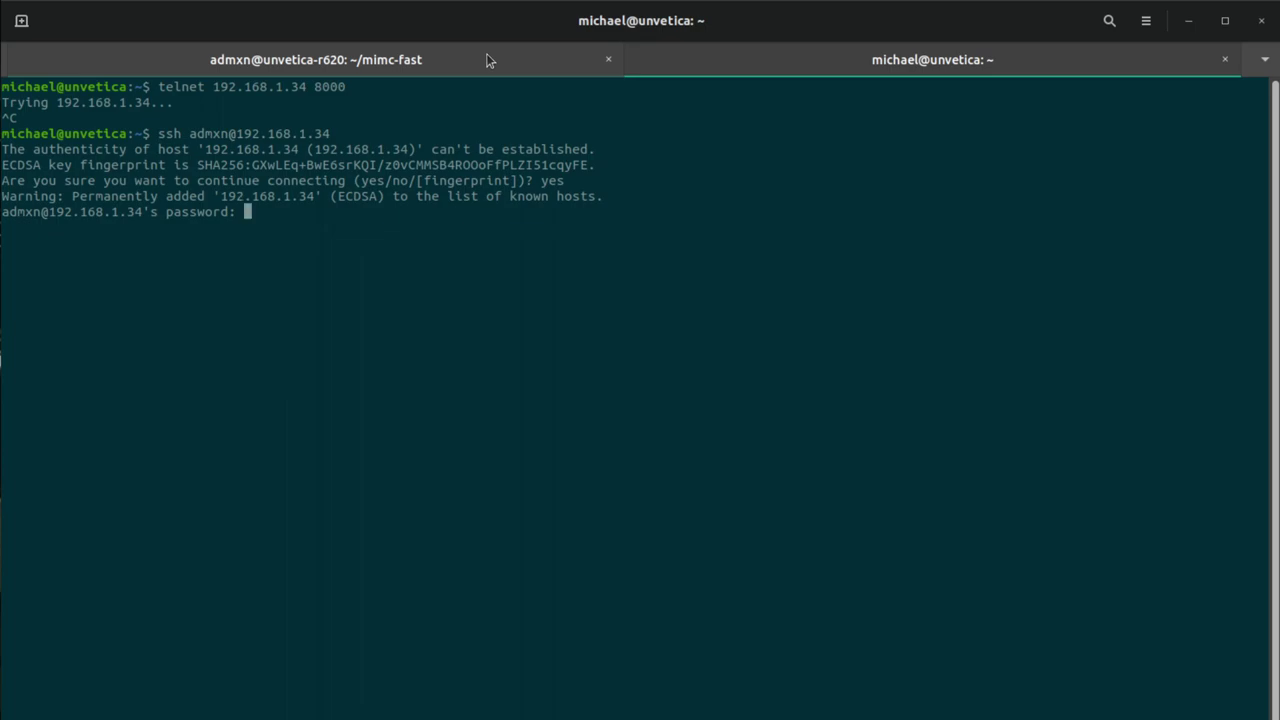
{"action": "key", "text": "Return"}
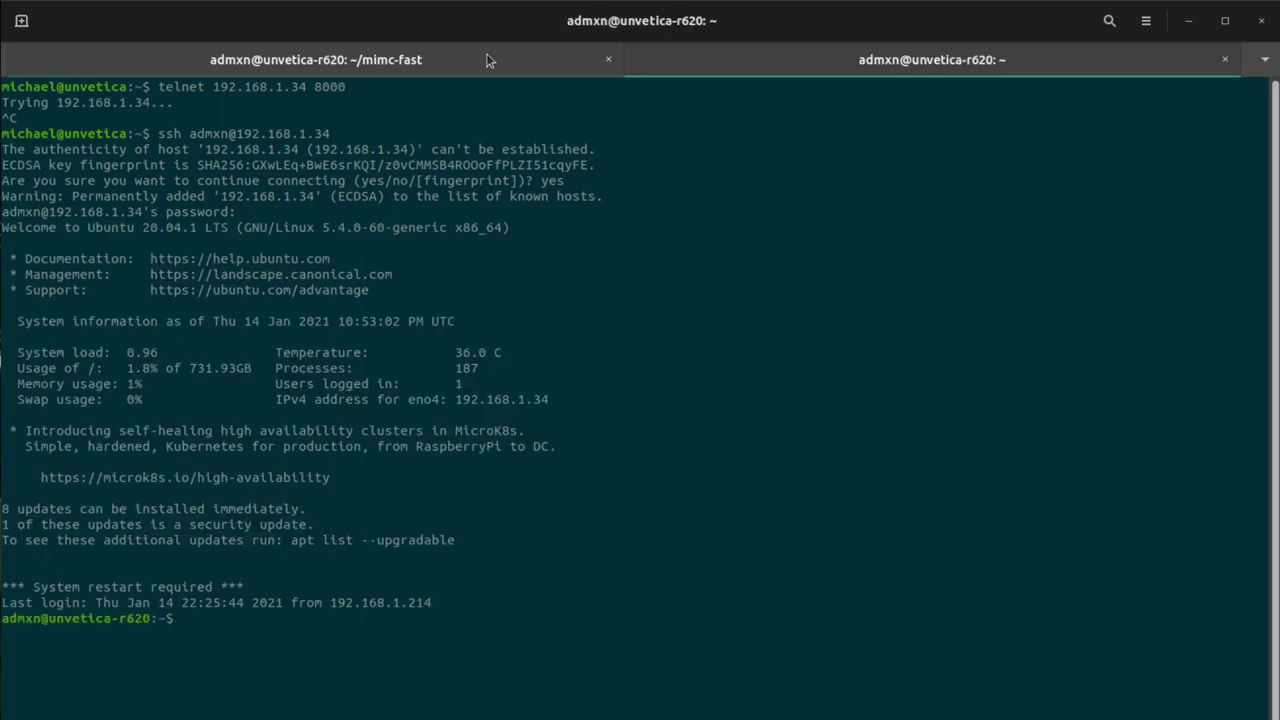
- Try to open /etc/ssh in nano with sudo, entering the account password, and leave the editor with a cleared terminal
{"action": "type", "text": "sudo nano /etc/ssh"}
{"action": "key", "text": "Return"}
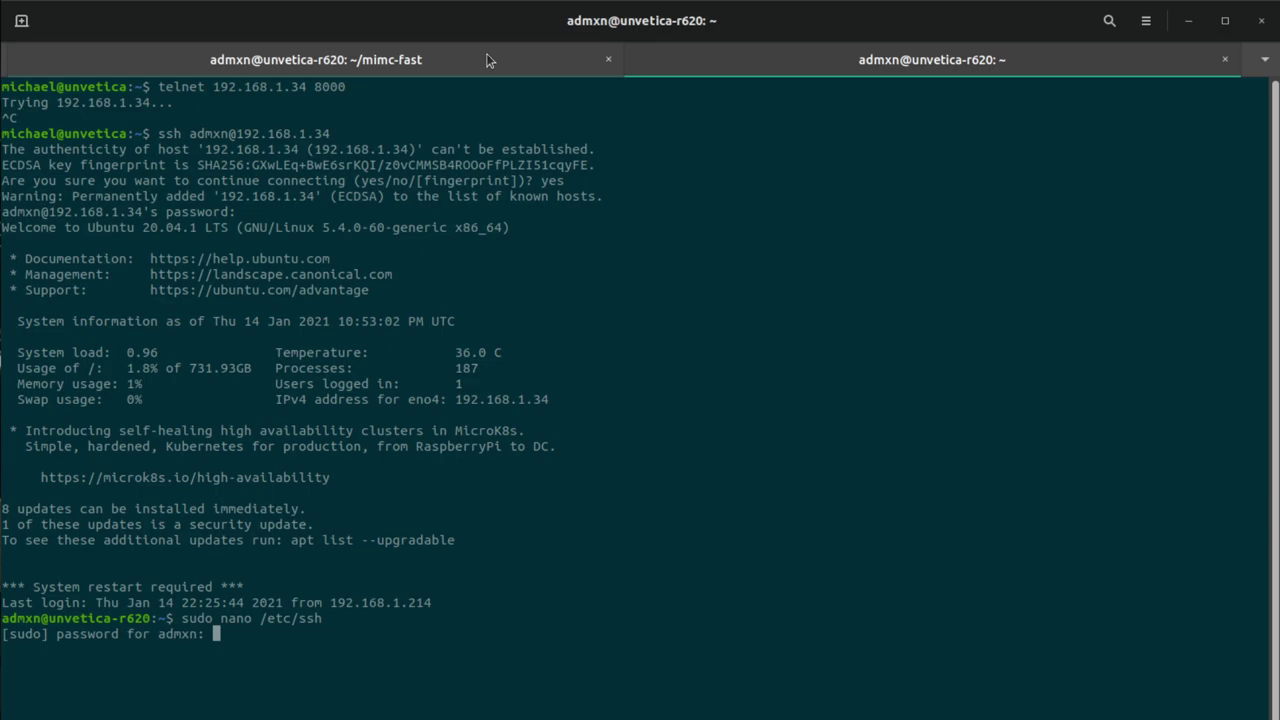
{"action": "key", "text": "Return"}
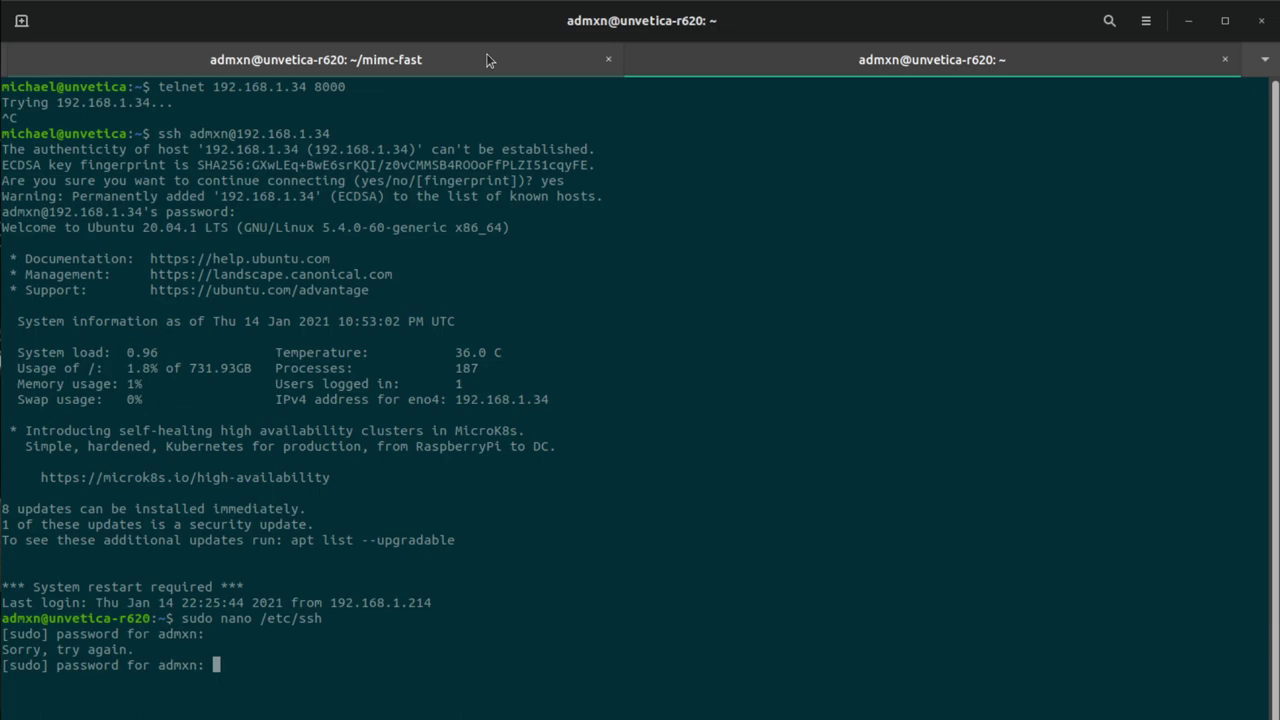
{"action": "key", "text": "Return"}
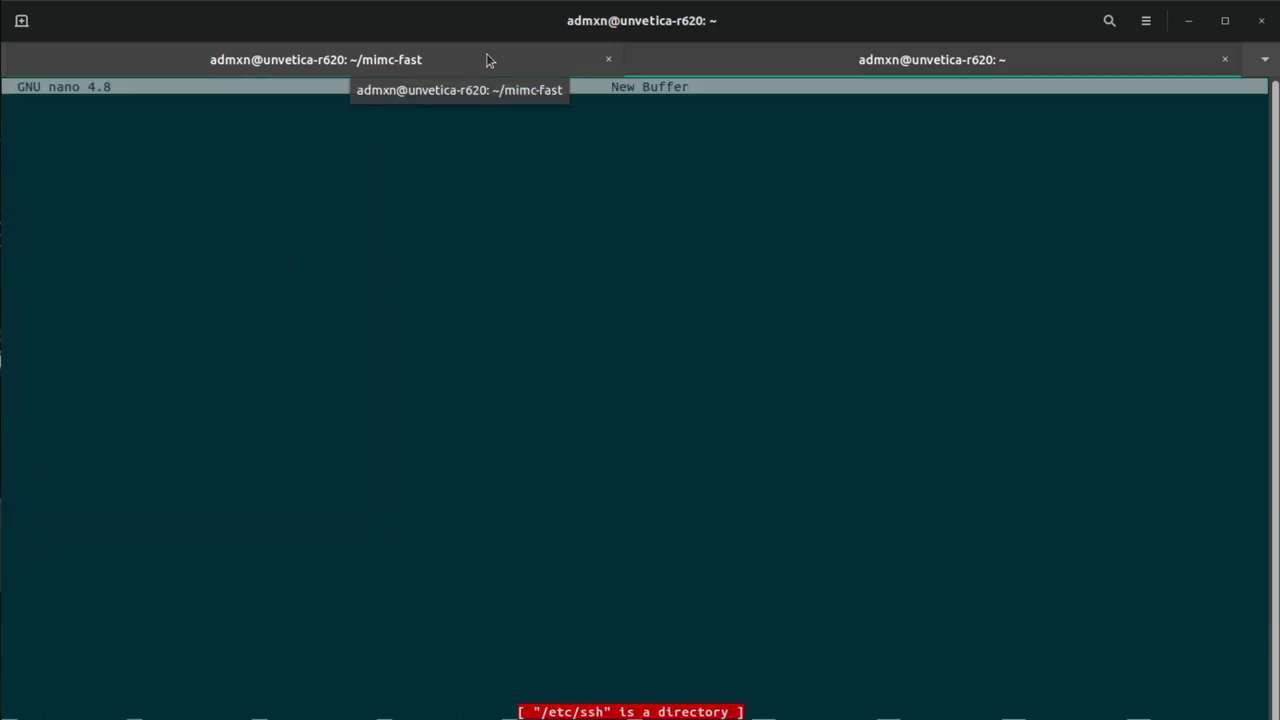
{"action": "key", "text": "ctrl+x"}
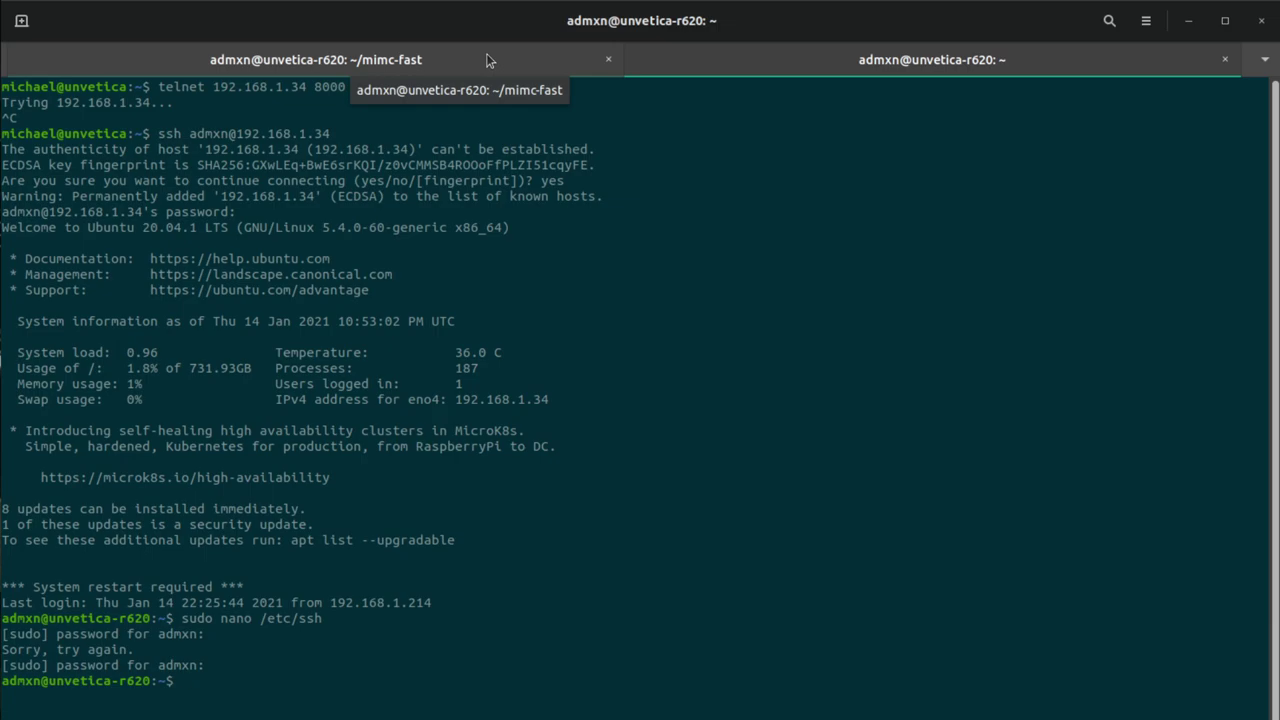
{"action": "key", "text": "ctrl+l"}
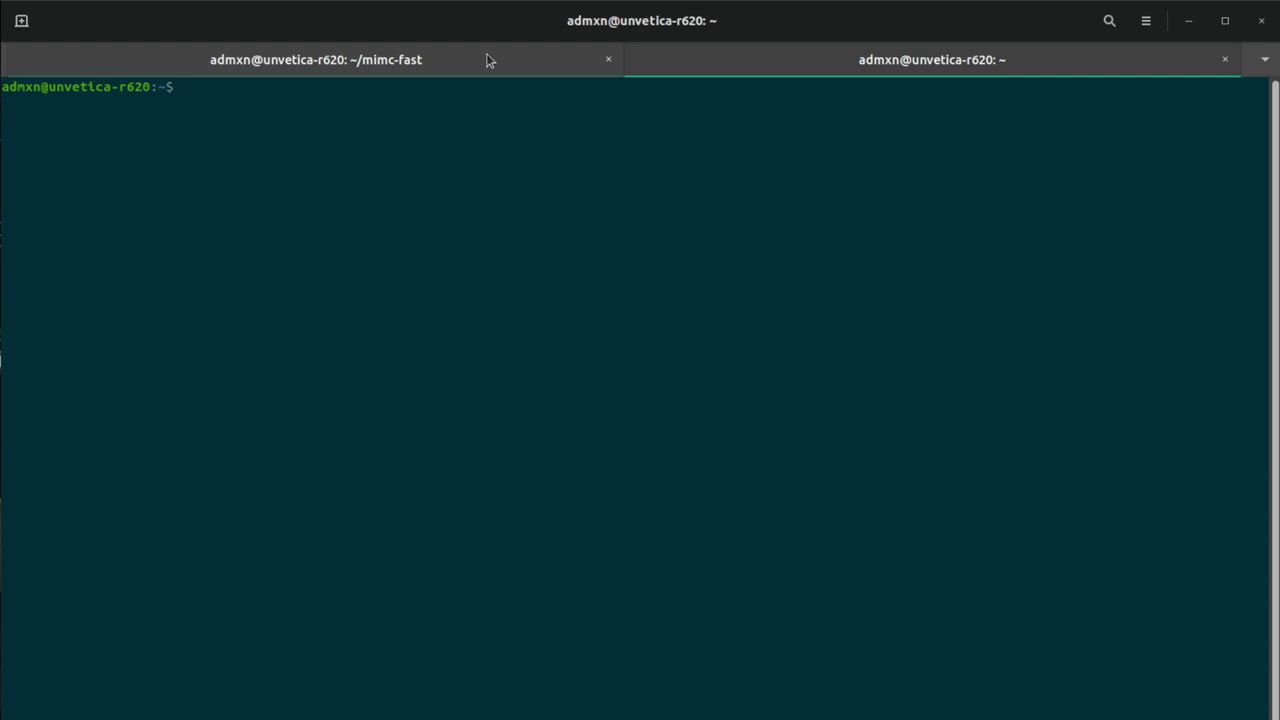
- Look at the mimc-fast server output and open a third, local terminal tab
{"action": "left_click", "coordinate": [421, 68]}
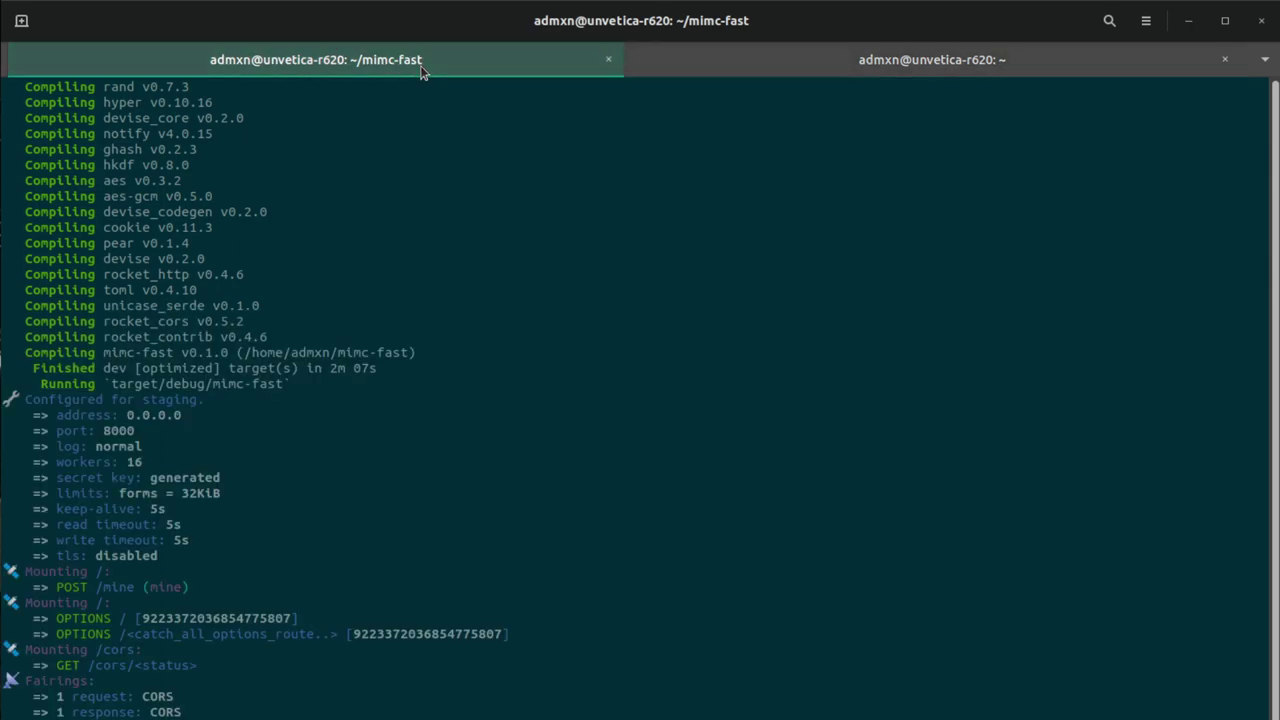
{"action": "left_click", "coordinate": [762, 60]}
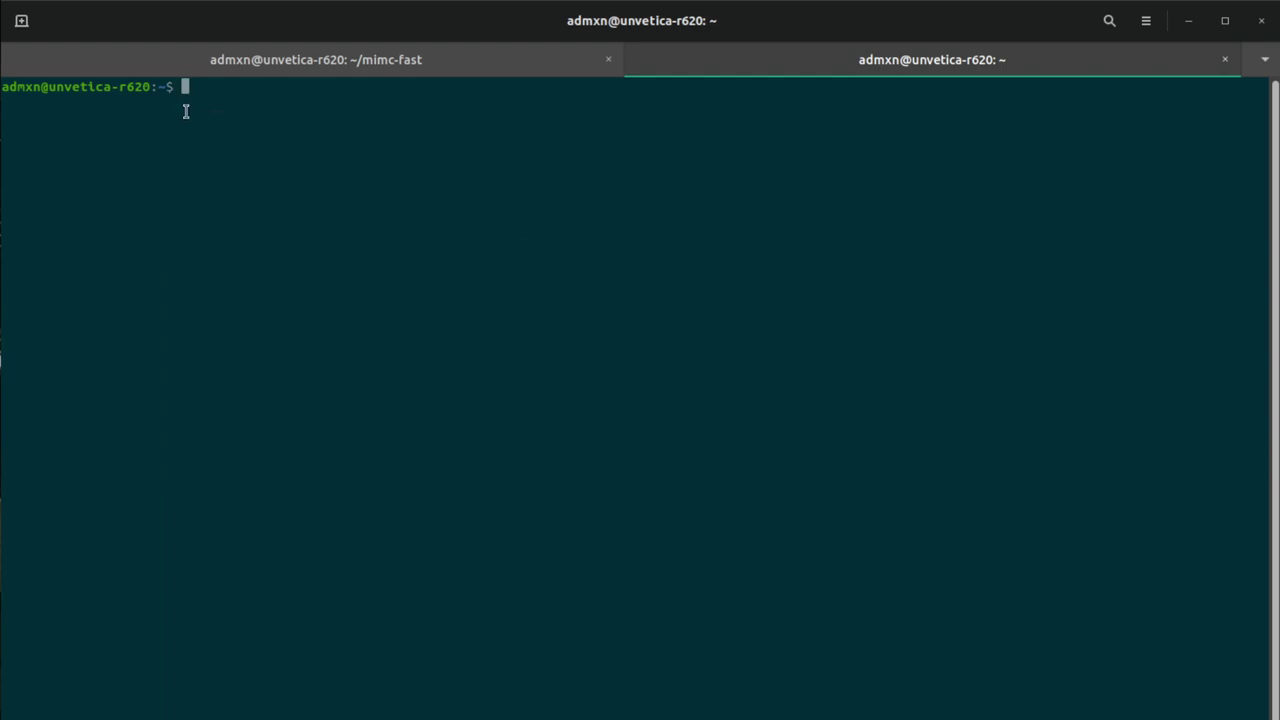
{"action": "left_click", "coordinate": [20, 22]}
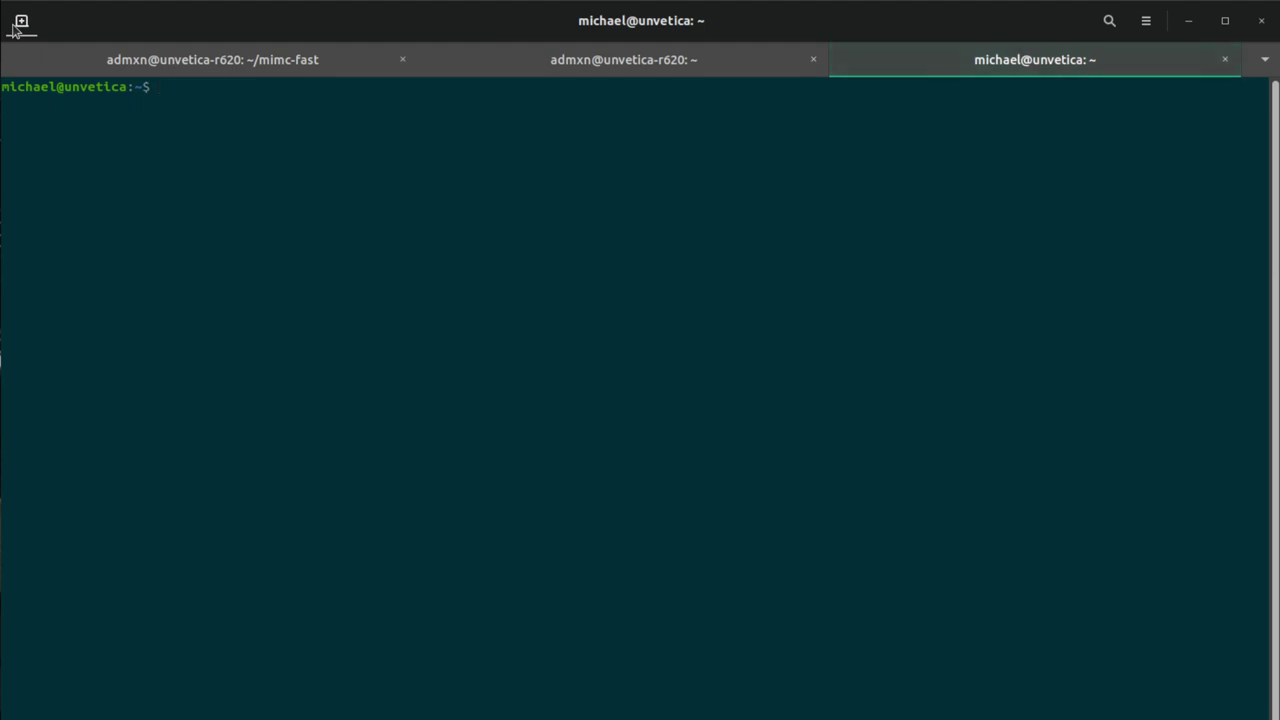
{"action": "key", "text": "Up"}
{"action": "key", "text": "Up"}
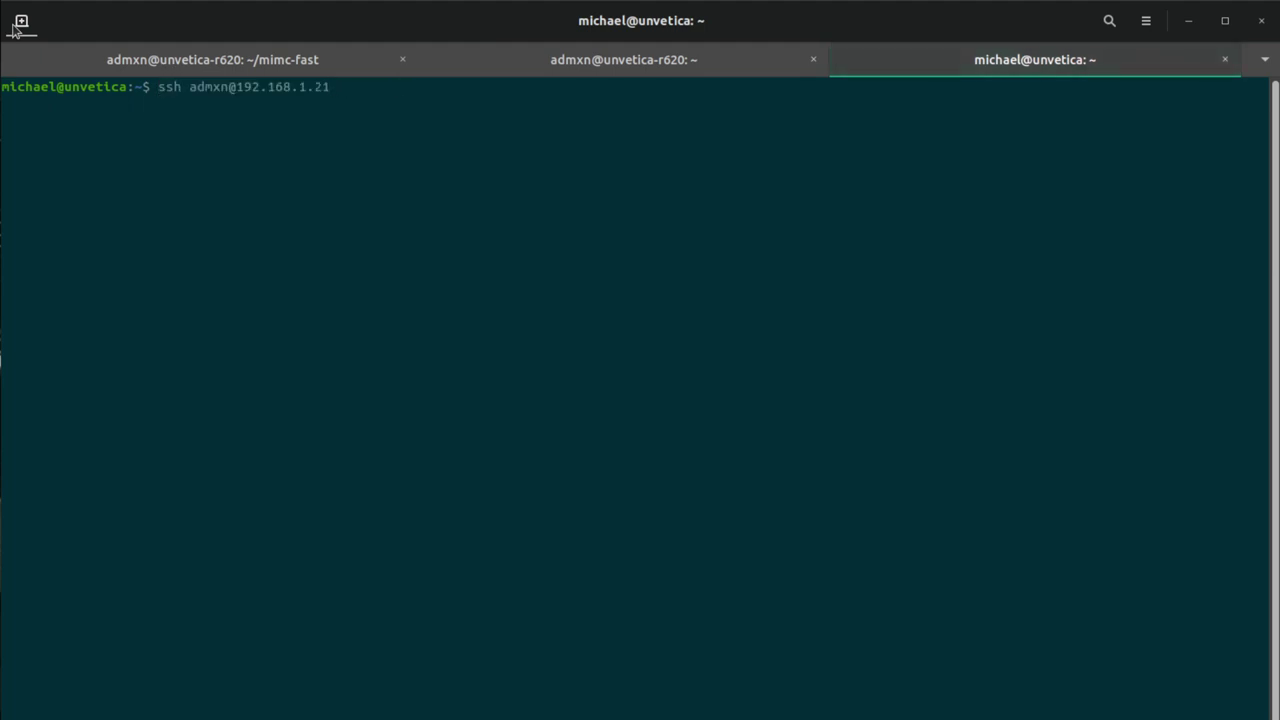
{"action": "key", "text": "BackSpace"}
{"action": "key", "text": "BackSpace"}
{"action": "key", "text": "BackSpace"}
{"action": "key", "text": "BackSpace"}
{"action": "key", "text": "BackSpace"}
{"action": "key", "text": "BackSpace"}
{"action": "key", "text": "BackSpace"}
{"action": "key", "text": "BackSpace"}
{"action": "key", "text": "BackSpace"}
{"action": "key", "text": "BackSpace"}
{"action": "key", "text": "BackSpace"}
{"action": "key", "text": "BackSpace"}
{"action": "key", "text": "BackSpace"}
{"action": "key", "text": "BackSpace"}
{"action": "key", "text": "BackSpace"}
{"action": "key", "text": "BackSpace"}
{"action": "key", "text": "BackSpace"}
{"action": "key", "text": "BackSpace"}
{"action": "key", "text": "BackSpace"}
{"action": "key", "text": "BackSpace"}
{"action": "key", "text": "BackSpace"}
{"action": "key", "text": "BackSpace"}
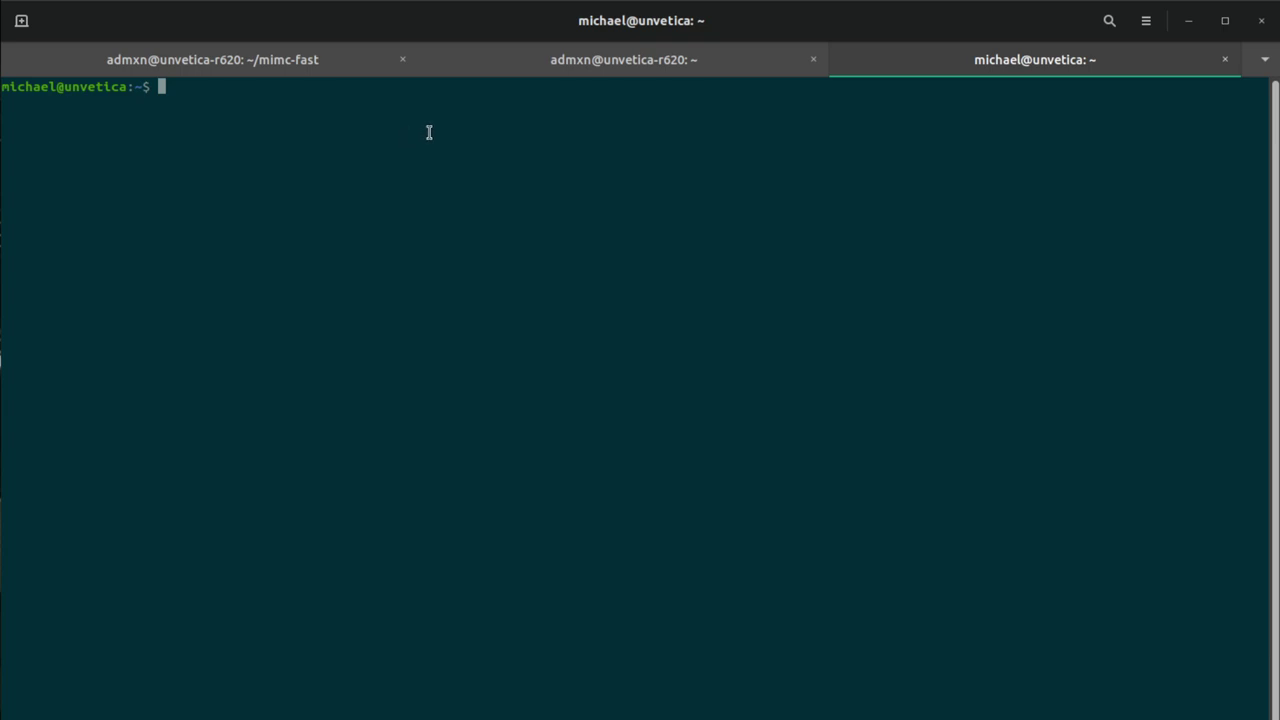
- In the second server session, open /etc/ssh/sshd_config in nano with sudo, review its settings down to the end, and exit
{"action": "left_click", "coordinate": [350, 60]}
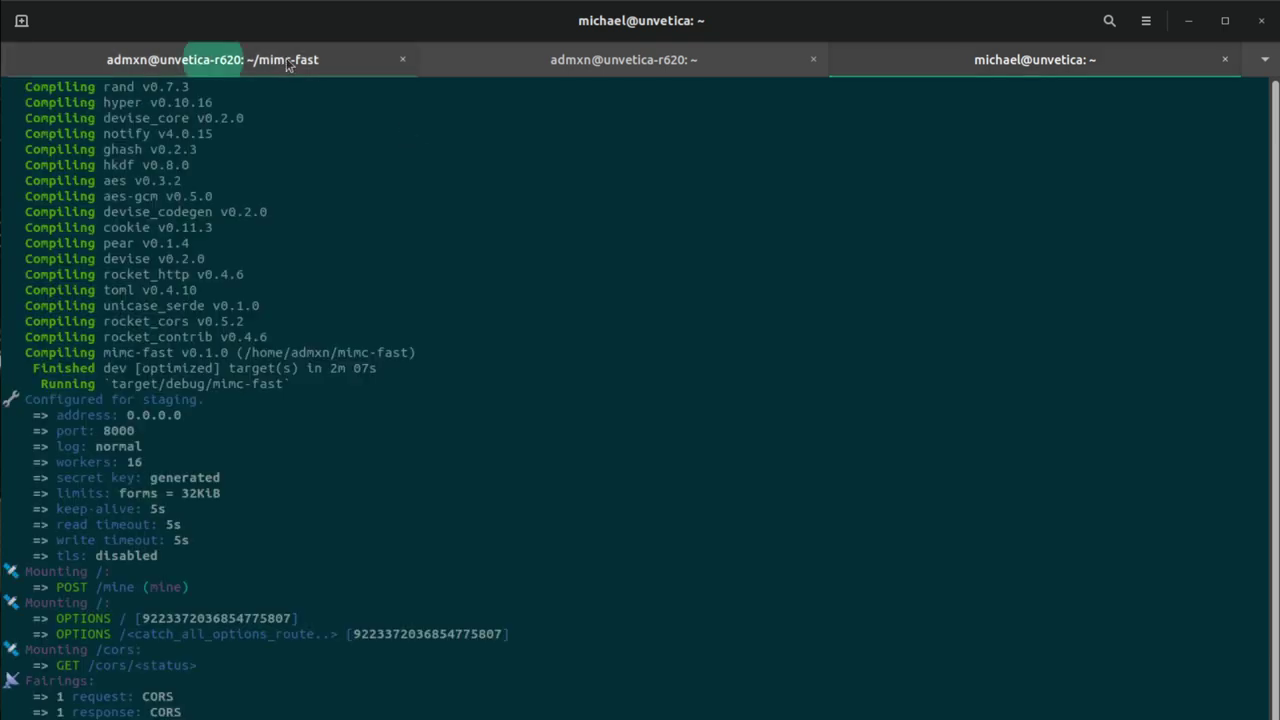
{"action": "left_click", "coordinate": [447, 51]}
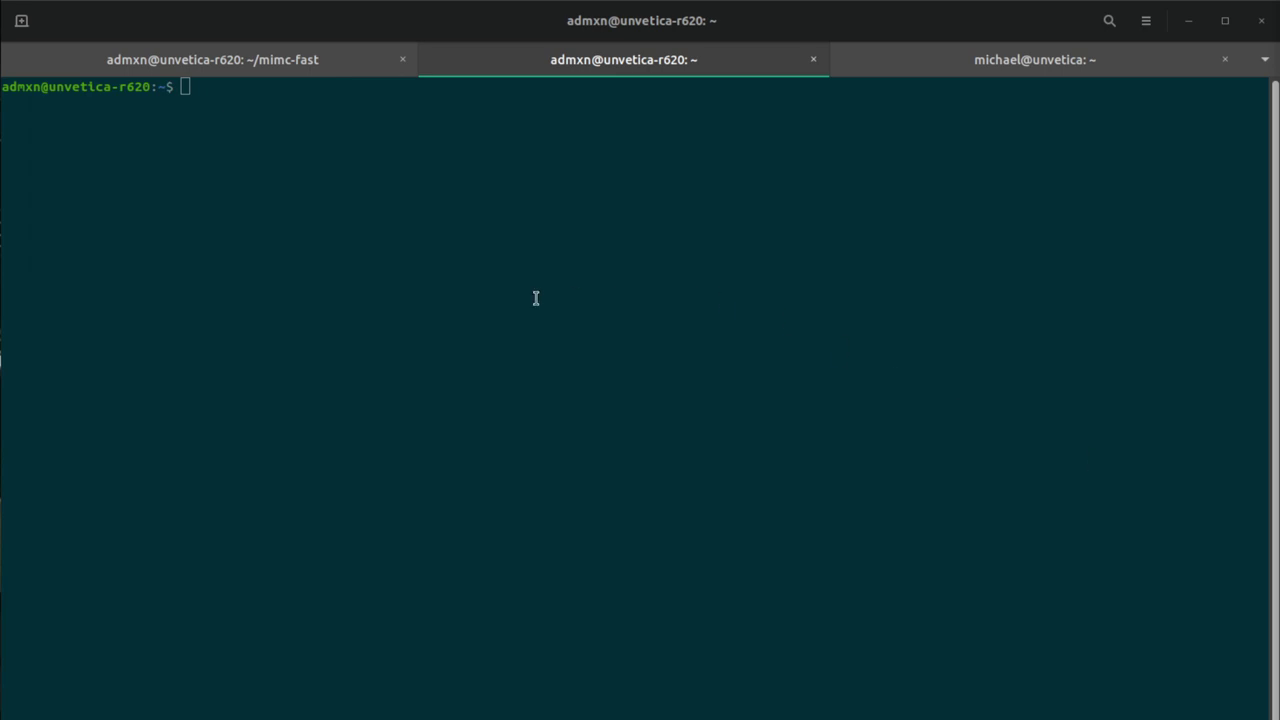
{"action": "left_click", "coordinate": [451, 297]}
{"action": "key", "text": "Up"}
{"action": "key", "text": "Return"}
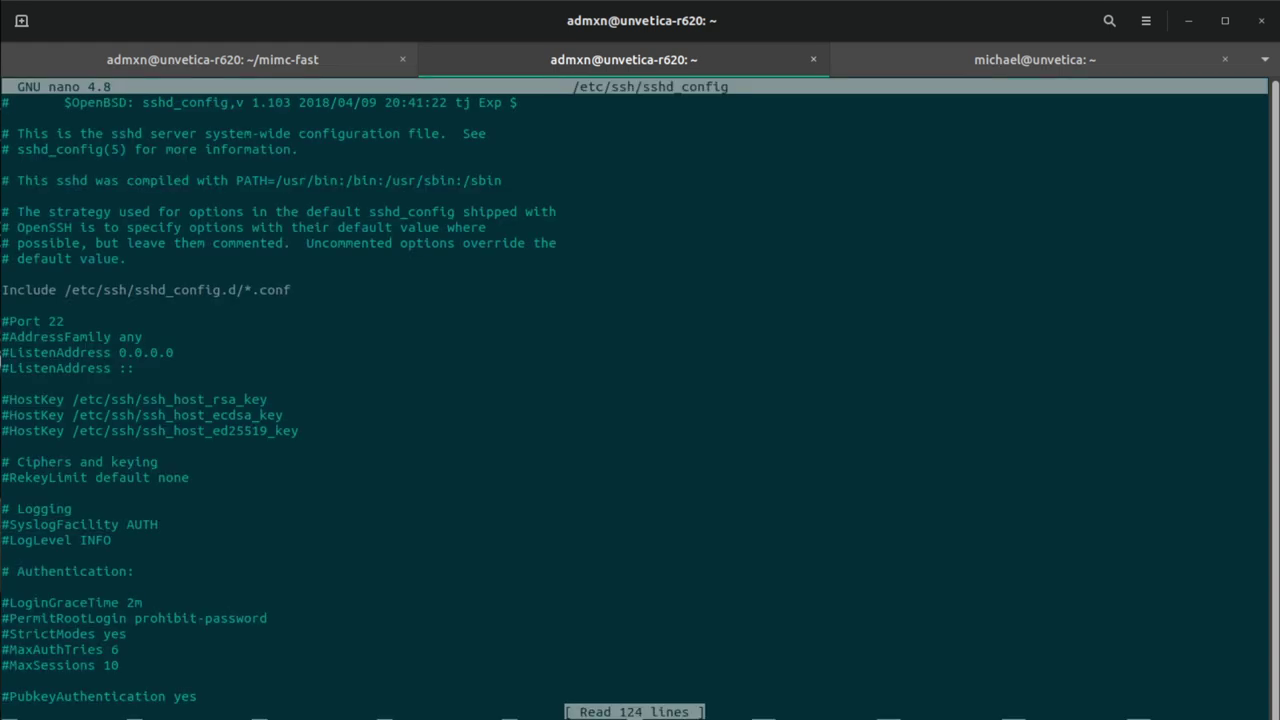
{"action": "key", "text": "Down"}
{"action": "key", "text": "Down"}
{"action": "key", "text": "Down"}
{"action": "key", "text": "Down"}
{"action": "key", "text": "Down"}
{"action": "key", "text": "Down"}
{"action": "key", "text": "Down"}
{"action": "key", "text": "Down"}
{"action": "key", "text": "Down"}
{"action": "key", "text": "Down"}
{"action": "key", "text": "Down"}
{"action": "key", "text": "Down"}
{"action": "key", "text": "Down"}
{"action": "key", "text": "Down"}
{"action": "key", "text": "Down"}
{"action": "key", "text": "Down"}
{"action": "key", "text": "Down"}
{"action": "key", "text": "Down"}
{"action": "key", "text": "Down"}
{"action": "key", "text": "Down"}
{"action": "key", "text": "Down"}
{"action": "key", "text": "Down"}
{"action": "key", "text": "Down"}
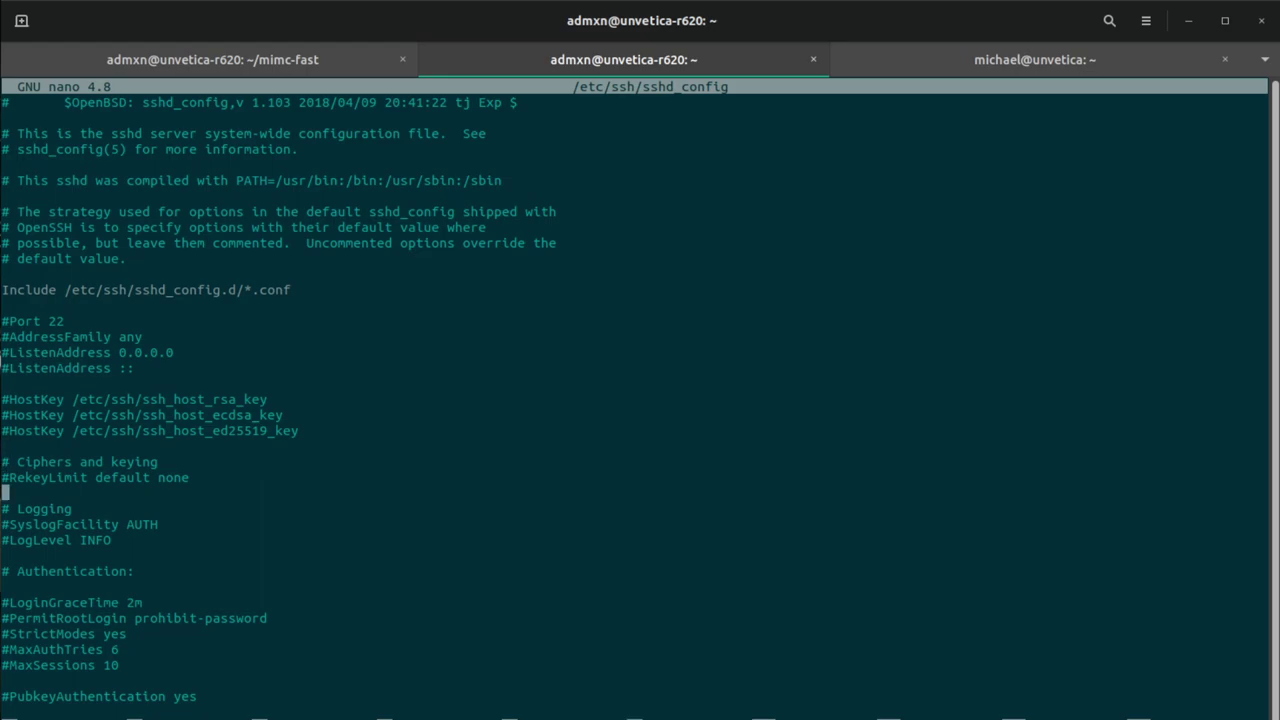
{"action": "key", "text": "Down"}
{"action": "key", "text": "Down"}
{"action": "key", "text": "Down"}
{"action": "key", "text": "Down"}
{"action": "key", "text": "Down"}
{"action": "key", "text": "Down"}
{"action": "key", "text": "Down"}
{"action": "key", "text": "Down"}
{"action": "key", "text": "Down"}
{"action": "key", "text": "Down"}
{"action": "key", "text": "Down"}
{"action": "key", "text": "Down"}
{"action": "key", "text": "Down"}
{"action": "key", "text": "Down"}
{"action": "key", "text": "Down"}
{"action": "key", "text": "Down"}
{"action": "key", "text": "Down"}
{"action": "key", "text": "Down"}
{"action": "key", "text": "Down"}
{"action": "key", "text": "Down"}
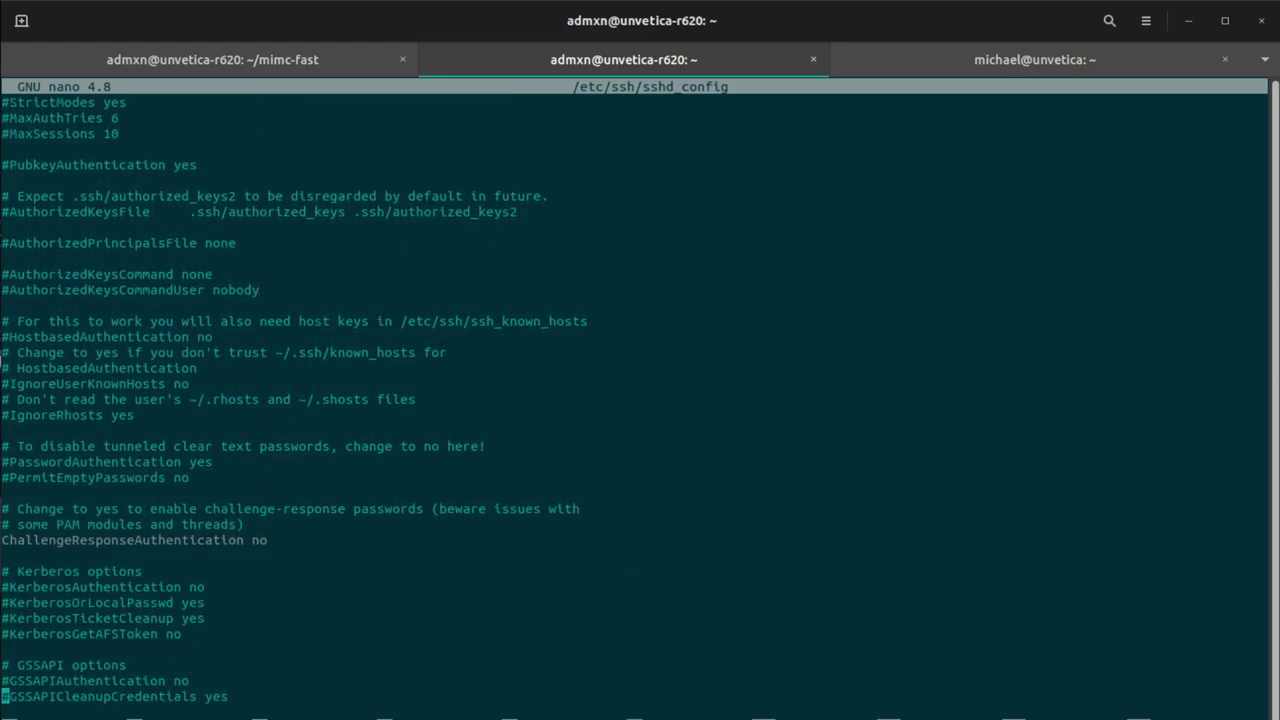
{"action": "key", "text": "Down"}
{"action": "key", "text": "Down"}
{"action": "key", "text": "Down"}
{"action": "key", "text": "Down"}
{"action": "key", "text": "Down"}
{"action": "key", "text": "Down"}
{"action": "key", "text": "Down"}
{"action": "key", "text": "Down"}
{"action": "key", "text": "Down"}
{"action": "key", "text": "Down"}
{"action": "key", "text": "Down"}
{"action": "key", "text": "Down"}
{"action": "key", "text": "Down"}
{"action": "key", "text": "Down"}
{"action": "key", "text": "Down"}
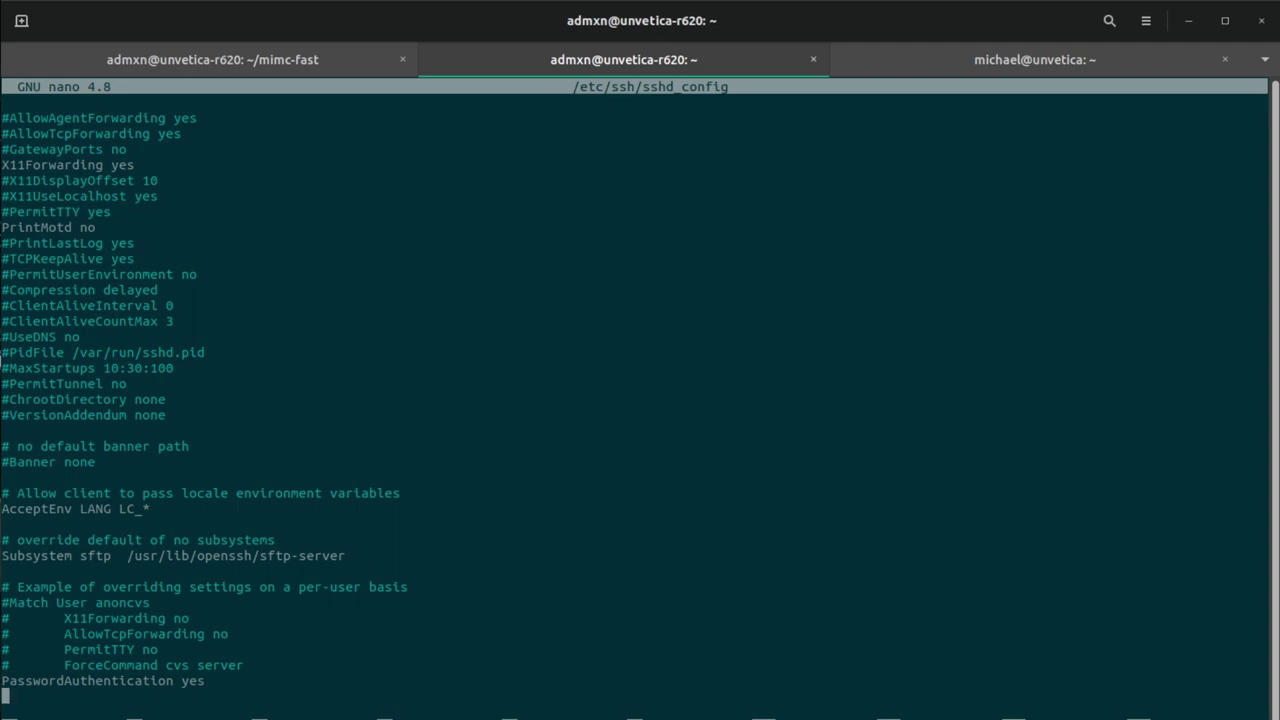
{"action": "key", "text": "ctrl+x"}
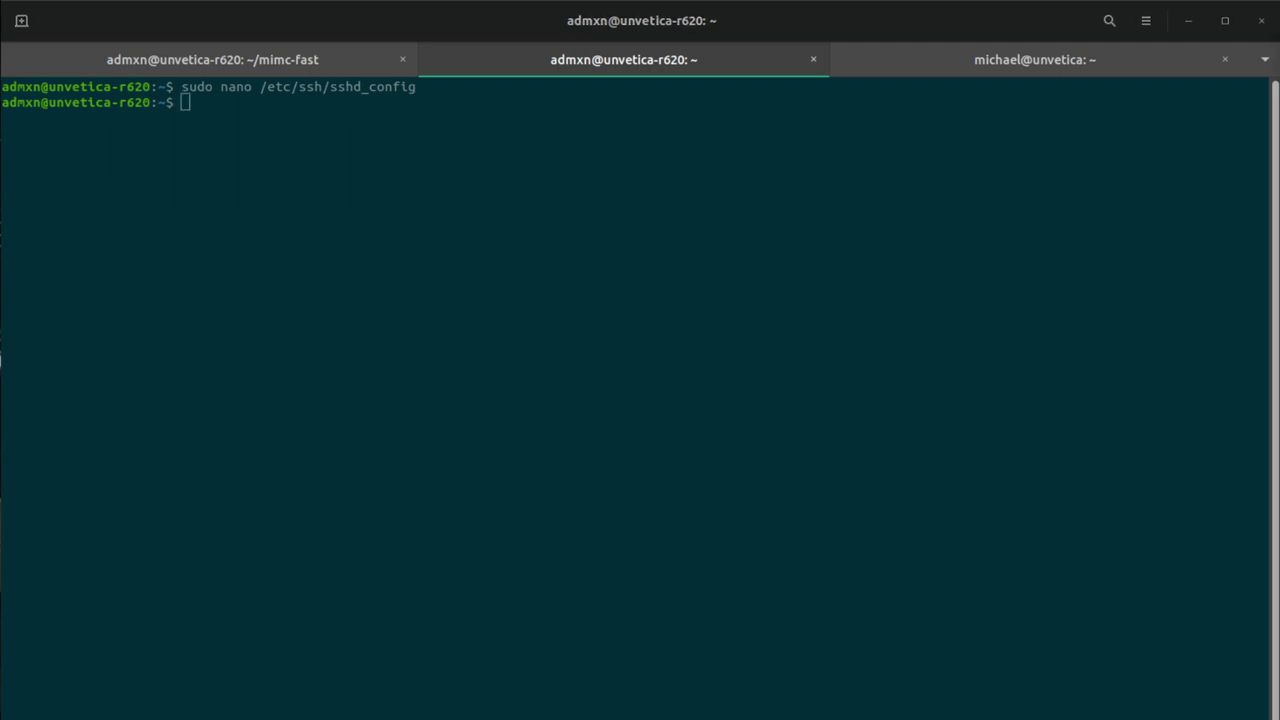
- List the numbered ufw firewall rules on the server and disable the firewall
{"action": "type", "text": "sudo ufw status numbered"}
{"action": "key", "text": "Return"}
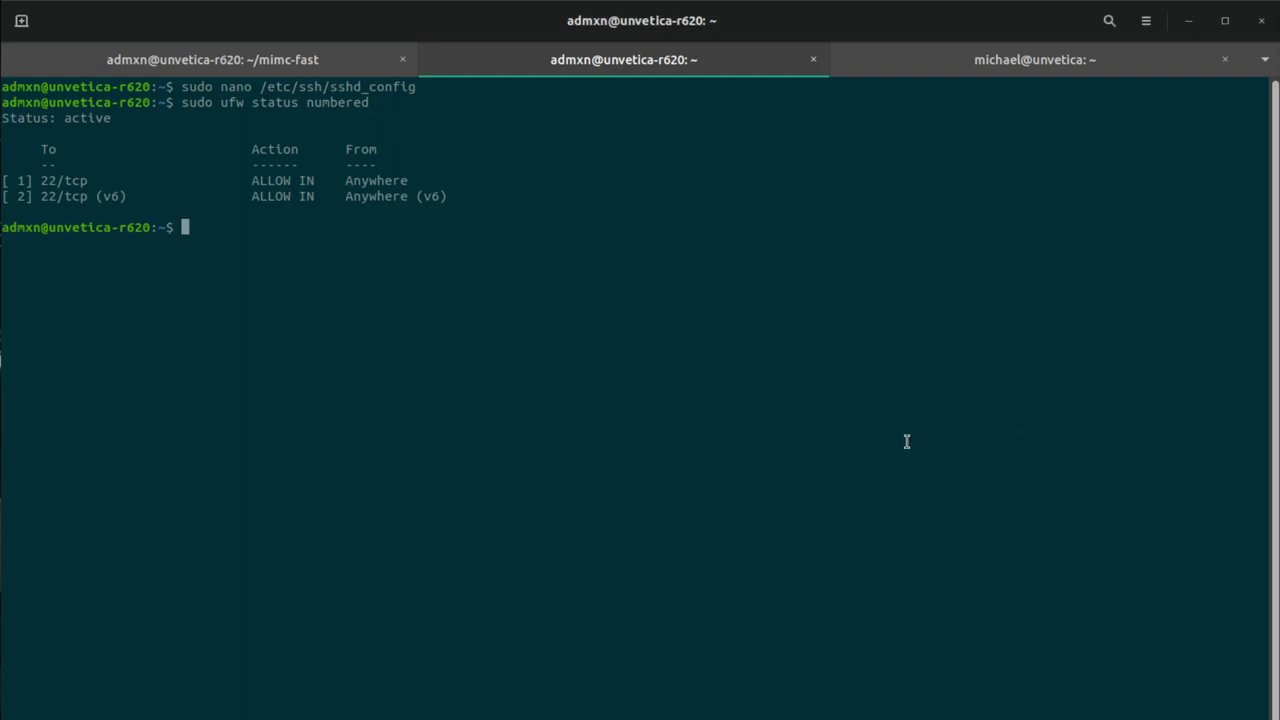
{"action": "type", "text": "sudo ufw"}
{"action": "key", "text": "BackSpace"}
{"action": "key", "text": "BackSpace"}
{"action": "key", "text": "BackSpace"}
{"action": "type", "text": "ufw disable"}
{"action": "key", "text": "Return"}
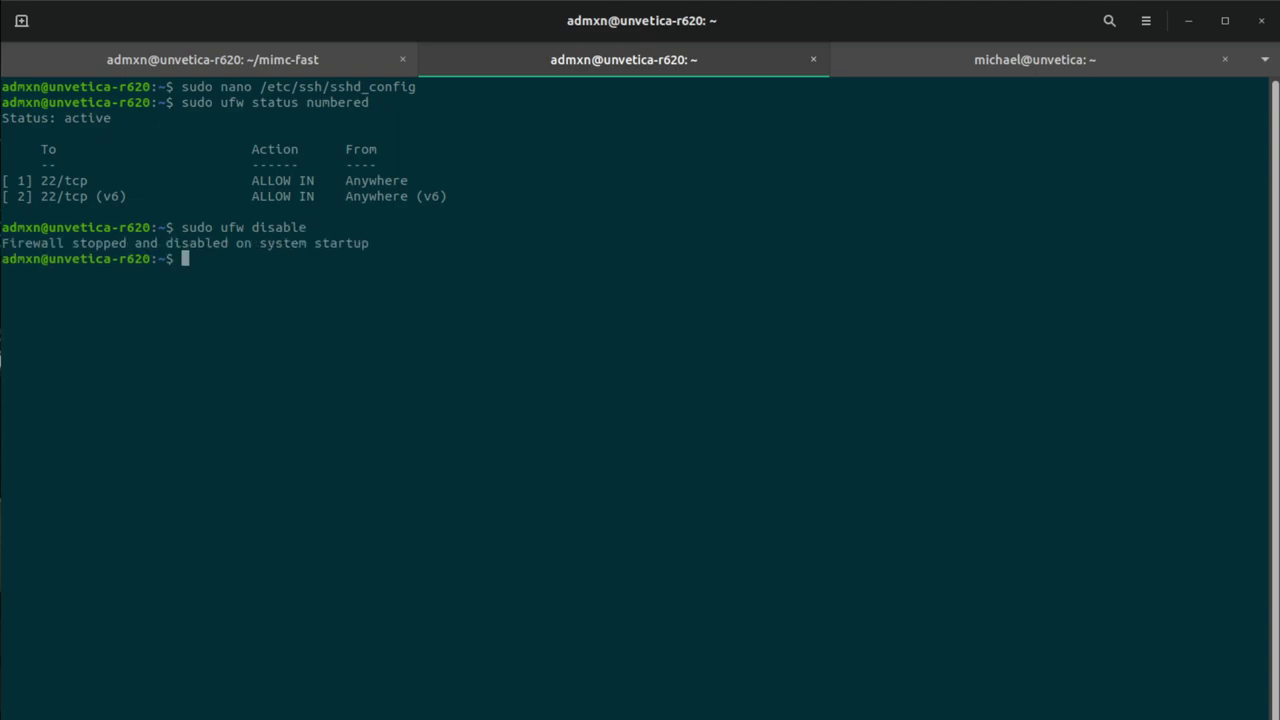
- Try to enable the ufw firewall again, answer its confirmation question with "clear", and clear the terminal
{"action": "key", "text": "Up"}
{"action": "key", "text": "BackSpace"}
{"action": "key", "text": "BackSpace"}
{"action": "key", "text": "BackSpace"}
{"action": "key", "text": "BackSpace"}
{"action": "key", "text": "BackSpace"}
{"action": "key", "text": "BackSpace"}
{"action": "key", "text": "BackSpace"}
{"action": "type", "text": "enable"}
{"action": "key", "text": "Return"}
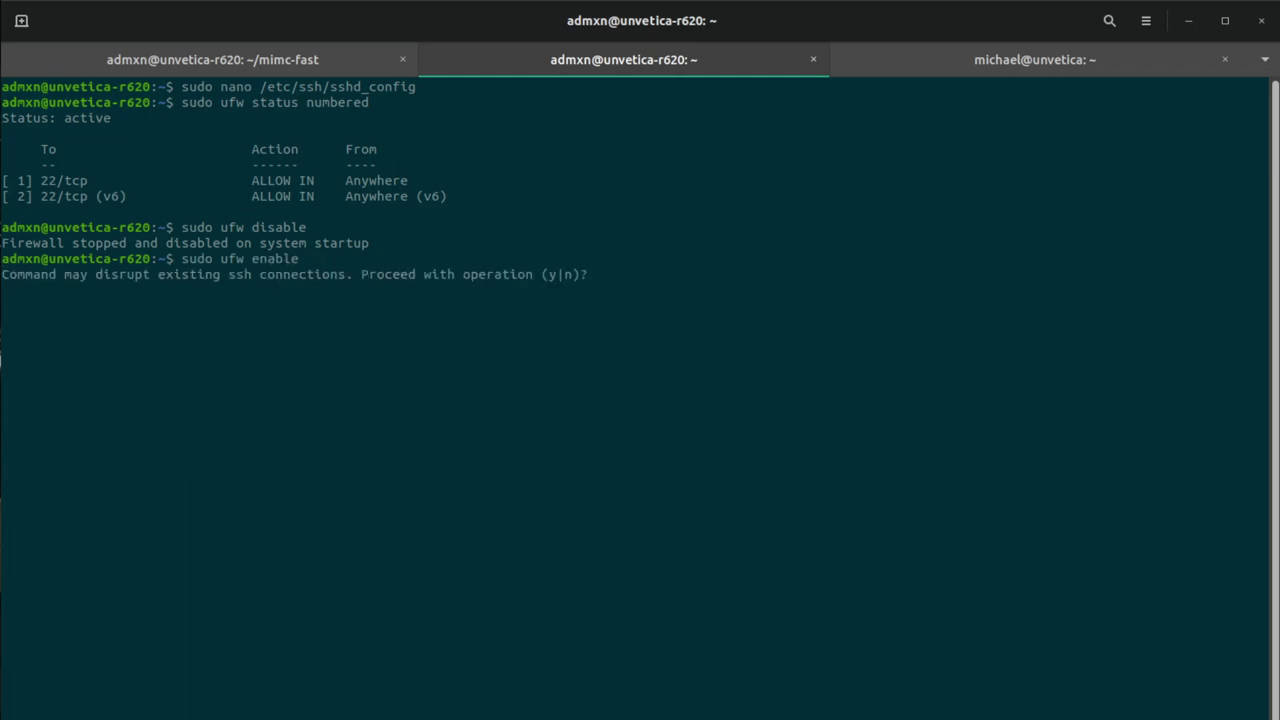
{"action": "type", "text": "clear"}
{"action": "key", "text": "Return"}
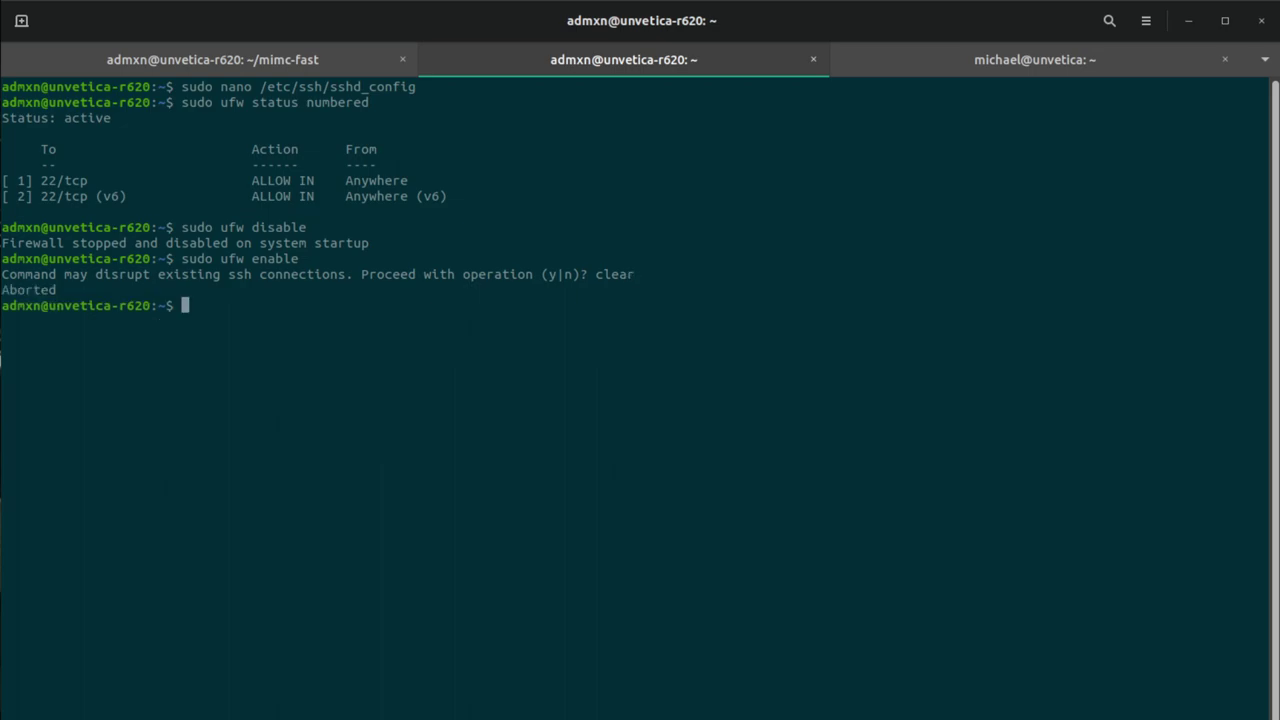
{"action": "type", "text": "clear"}
{"action": "key", "text": "Return"}
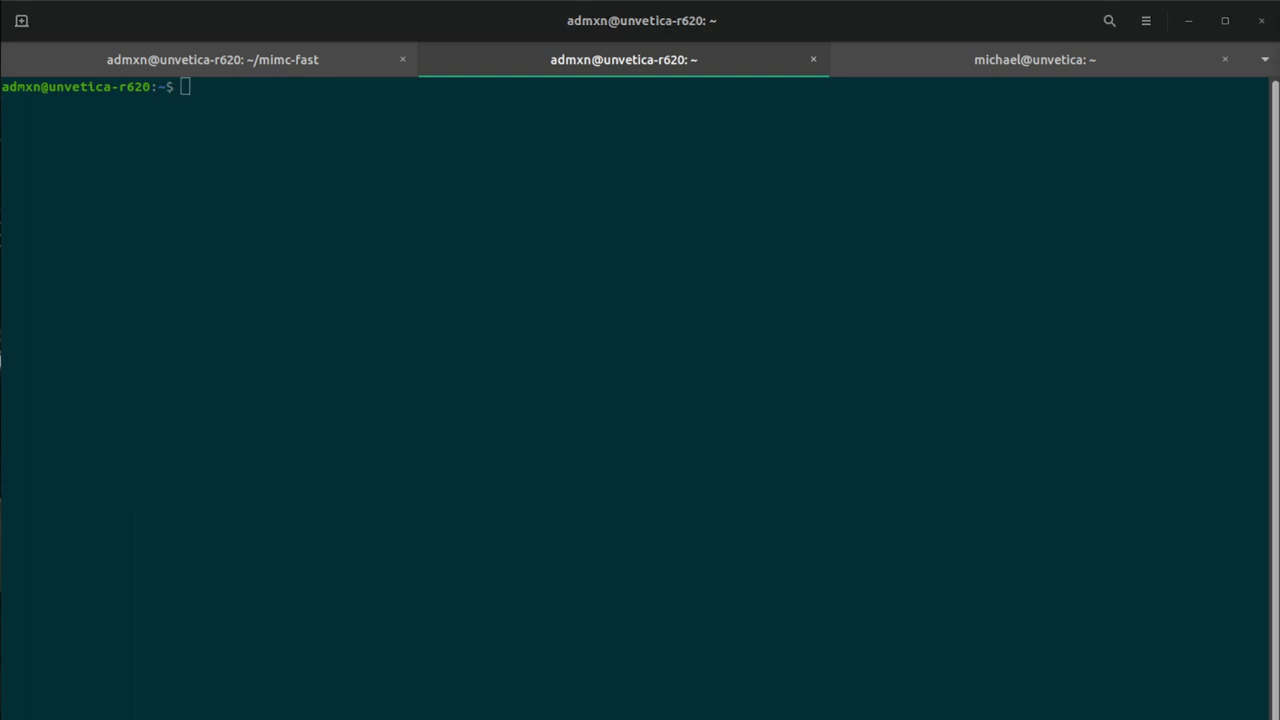
- Check the numbered ufw status and try to restart the firewall with sudo ufw restart
{"action": "left_click", "coordinate": [814, 451]}
{"action": "type", "text": "sudo ufw status numbered"}
{"action": "key", "text": "Return"}
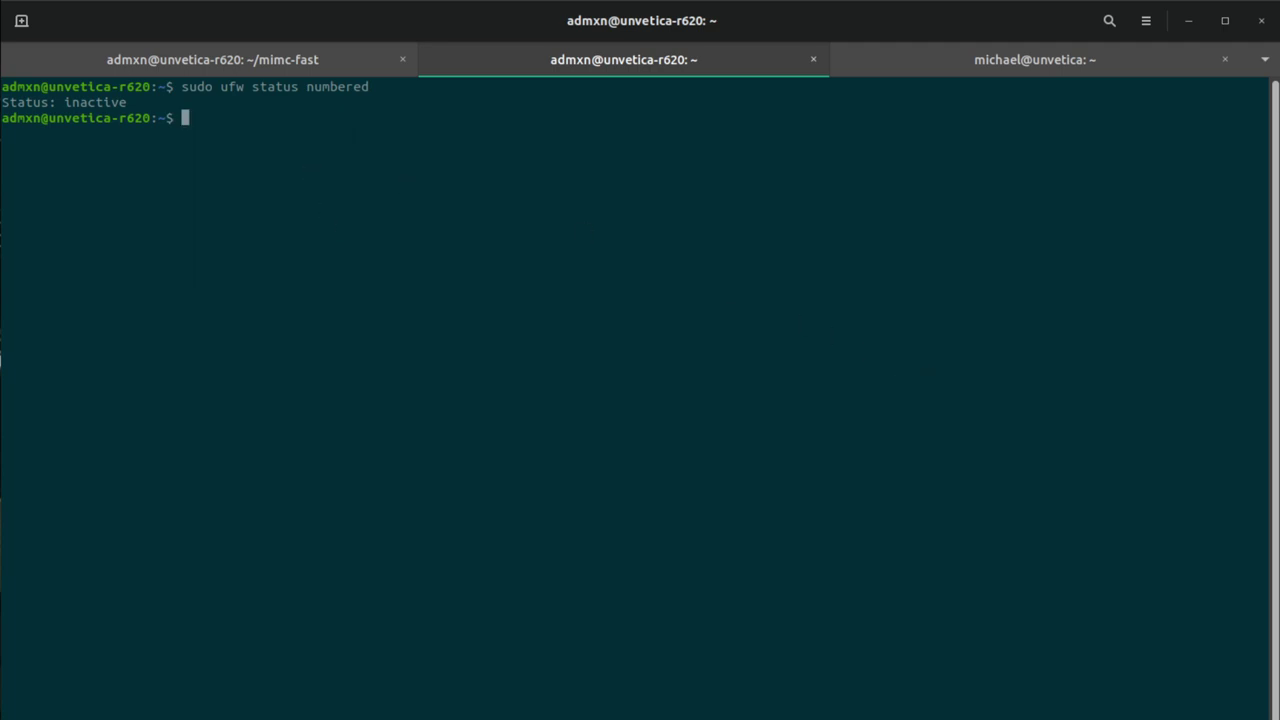
{"action": "key", "text": "Up"}
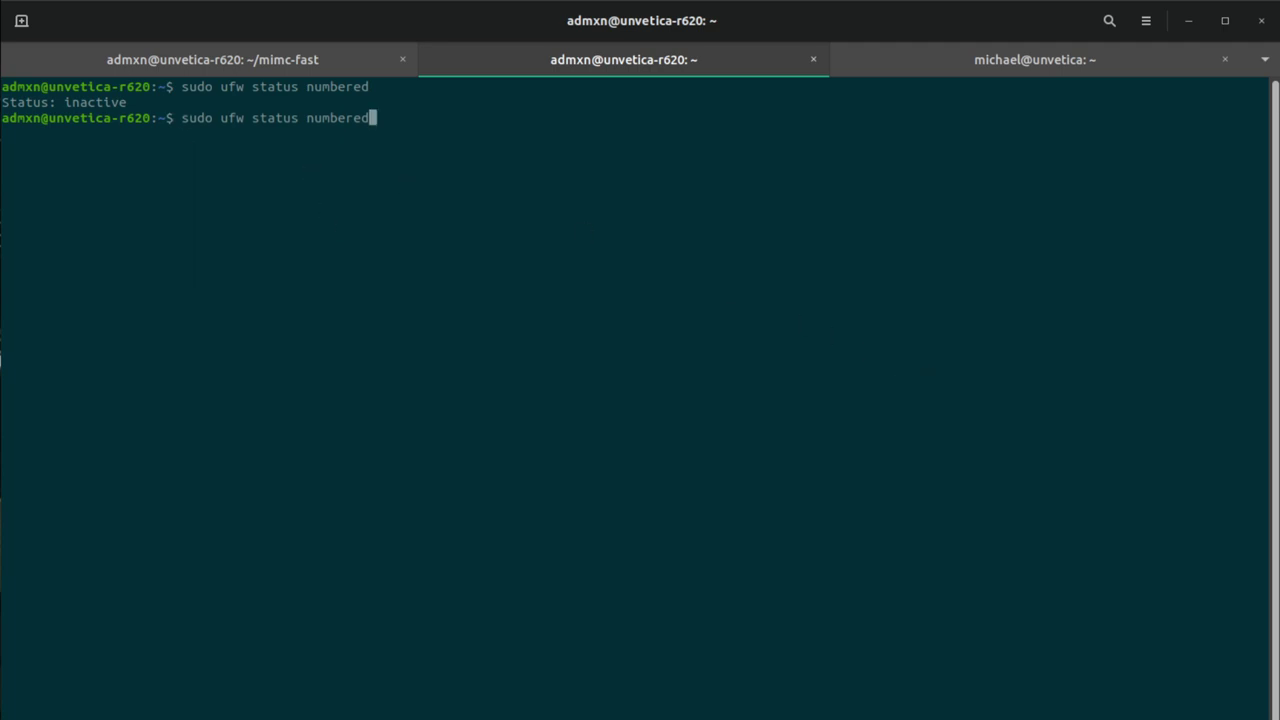
{"action": "key", "text": "Up"}
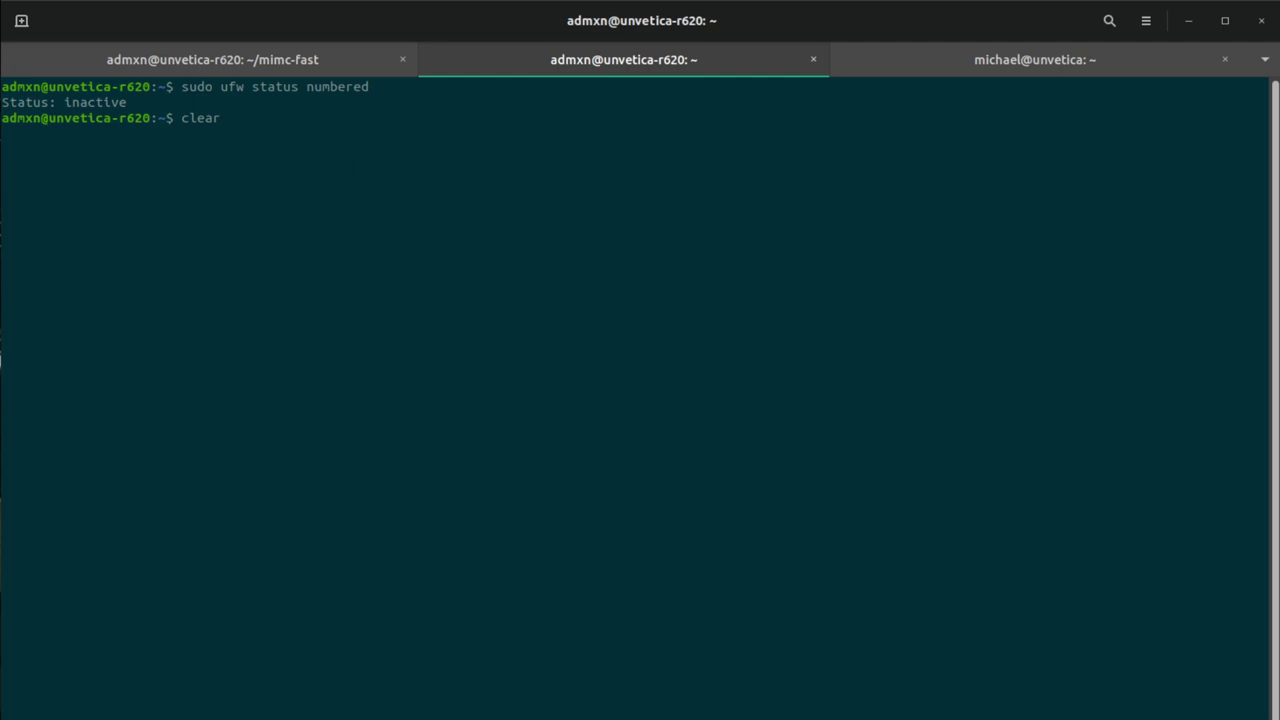
{"action": "key", "text": "BackSpace"}
{"action": "key", "text": "BackSpace"}
{"action": "key", "text": "BackSpace"}
{"action": "key", "text": "BackSpace"}
{"action": "key", "text": "BackSpace"}
{"action": "type", "text": "sudo ufw restart"}
{"action": "key", "text": "Return"}
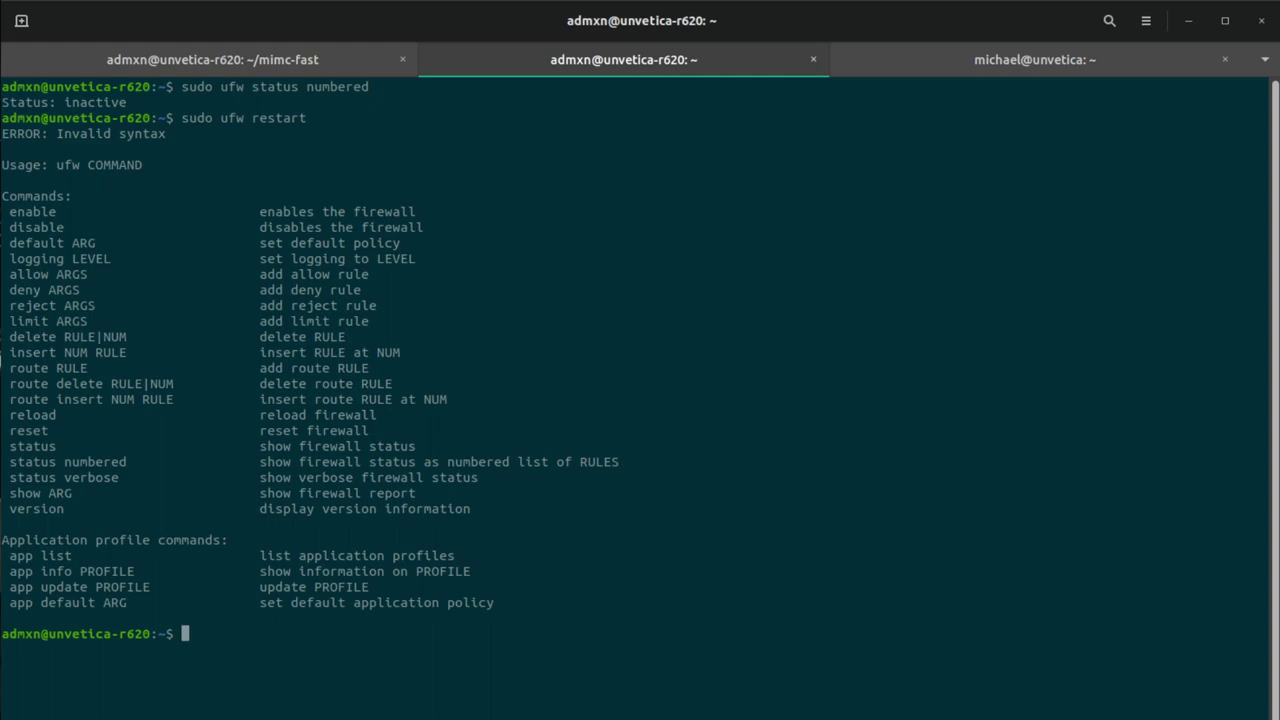
- Restart the ufw service with systemctl, clear the terminal, and check the numbered firewall status
{"action": "type", "text": "sudo systemctl "}
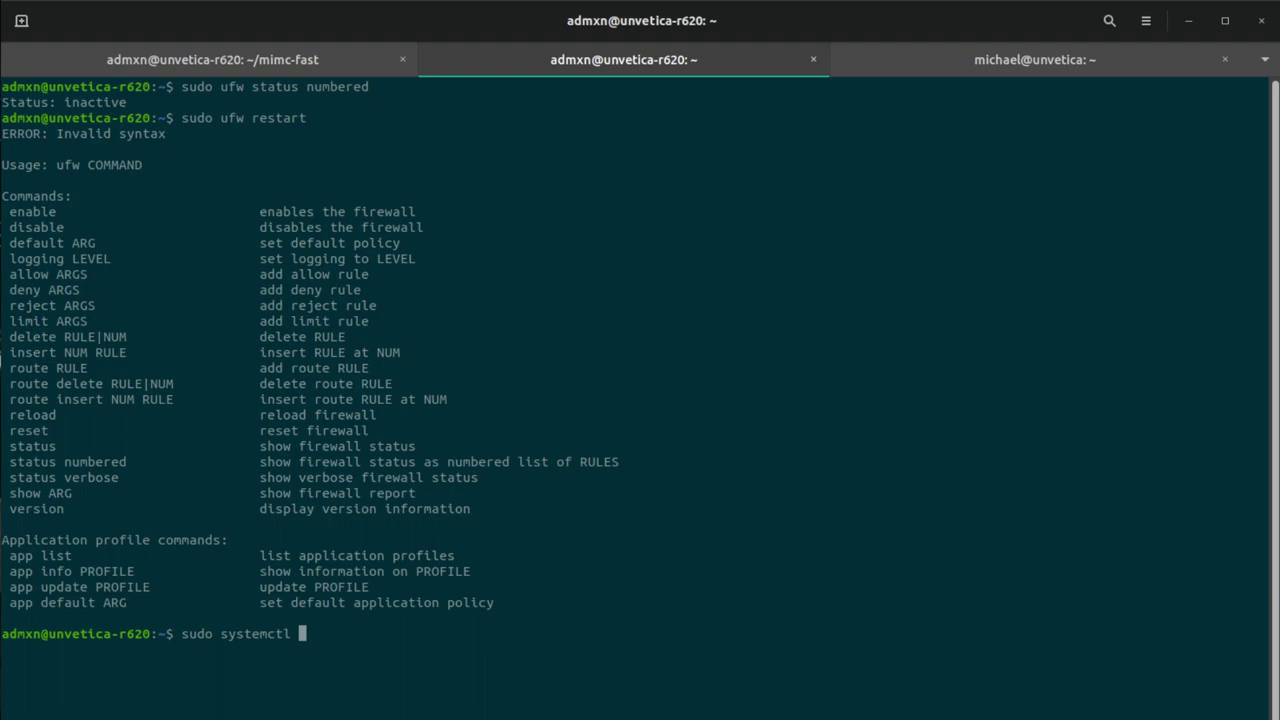
{"action": "type", "text": "restart ufw"}
{"action": "key", "text": "Return"}
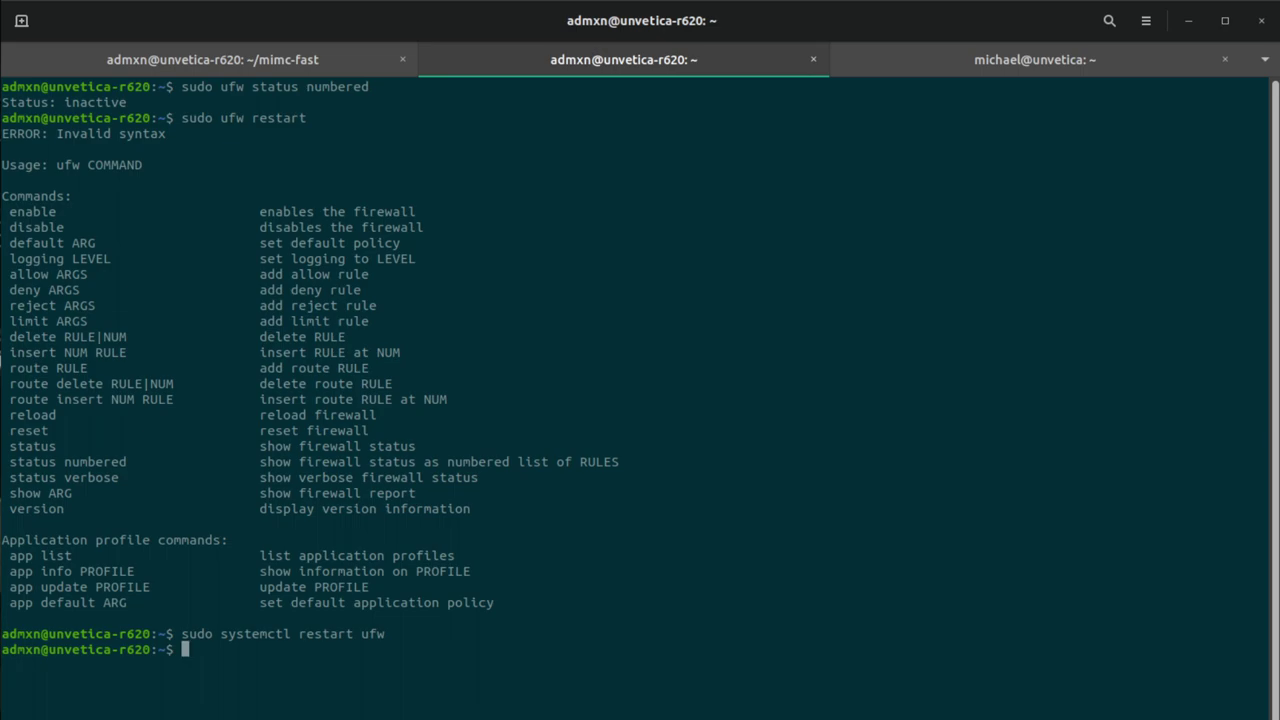
{"action": "key", "text": "ctrl+l"}
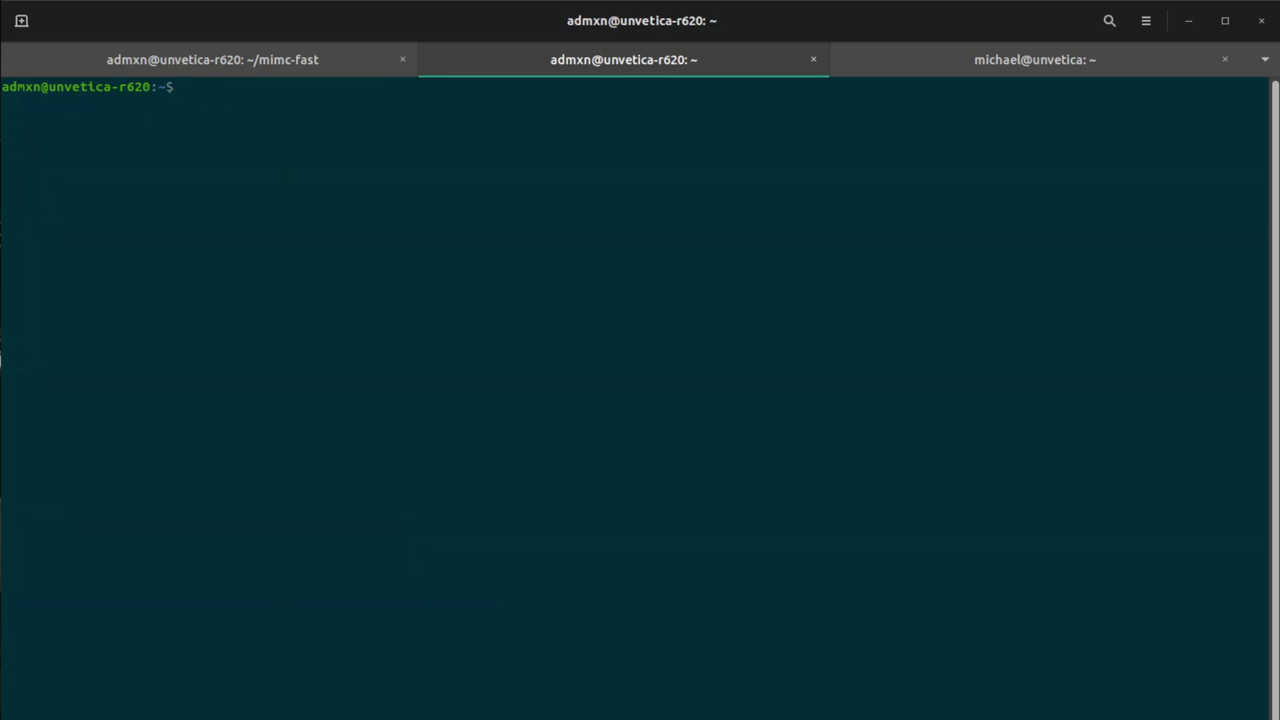
{"action": "key", "text": "Up"}
{"action": "key", "text": "Up"}
{"action": "key", "text": "Up"}
{"action": "key", "text": "Return"}
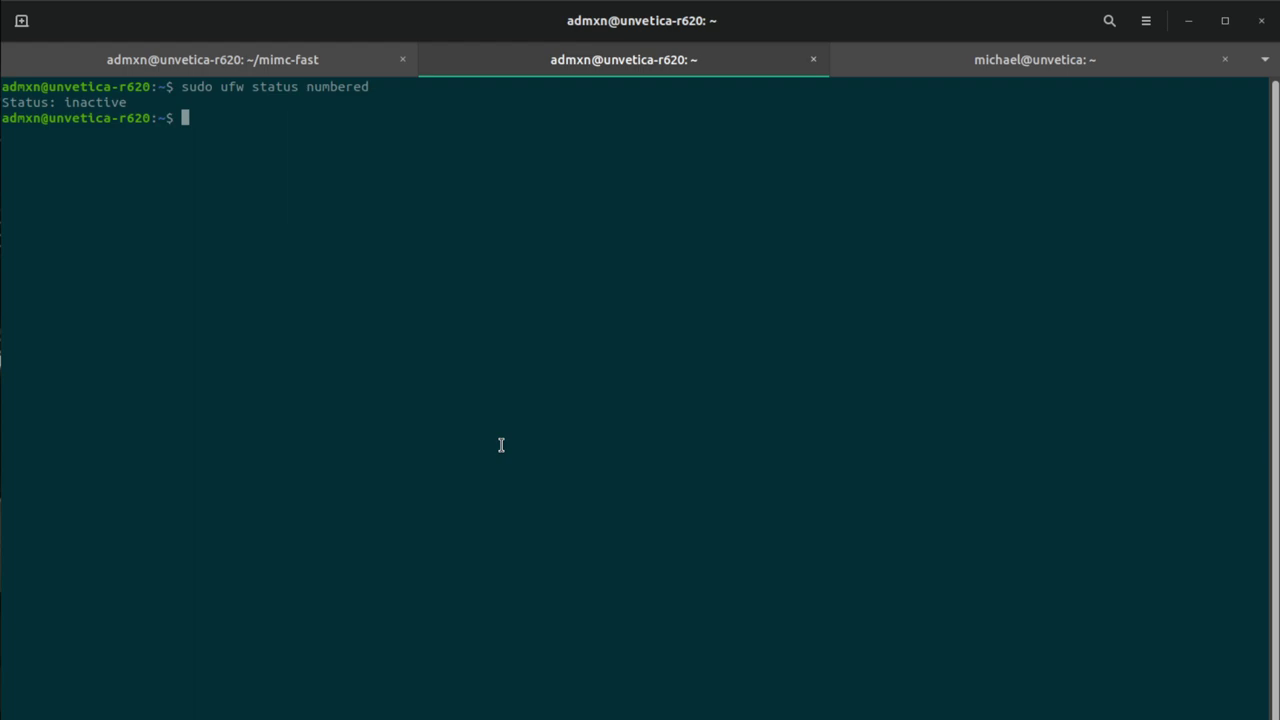
- Allow 8000/tcp through the ufw firewall and list the numbered status
{"action": "type", "text": "sudo ufw all"}
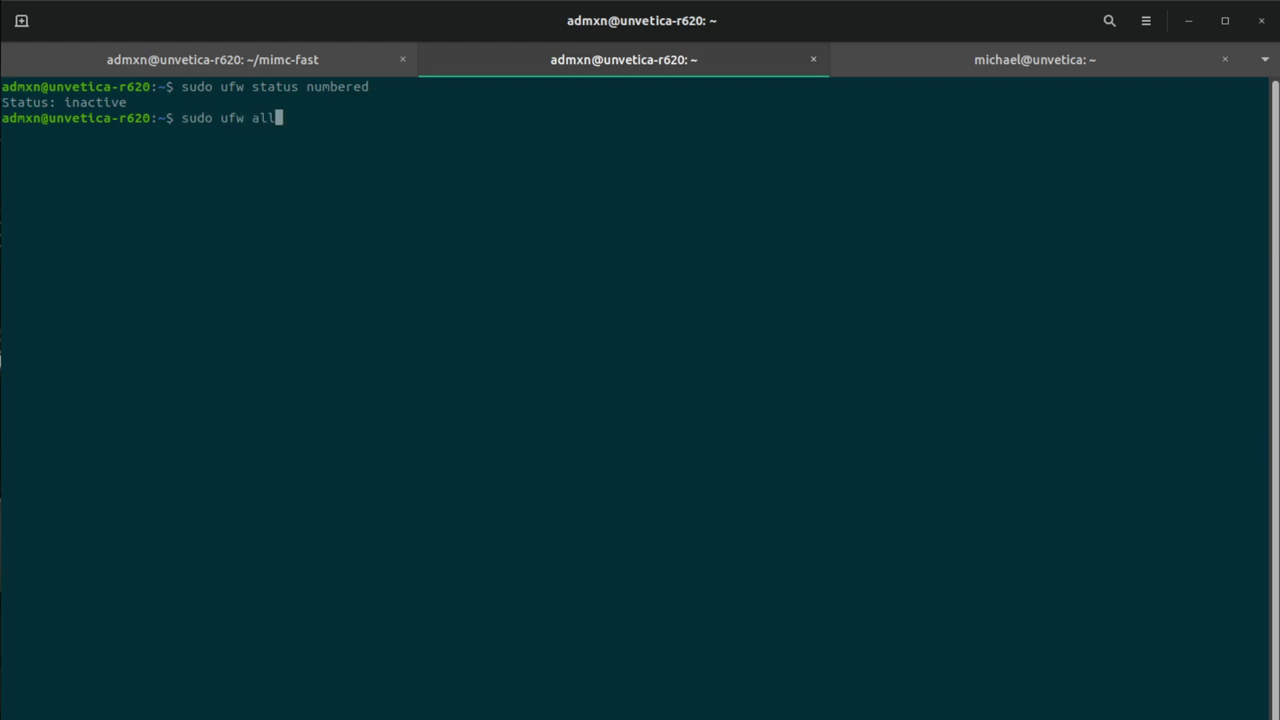
{"action": "type", "text": "ow 8000/tcp"}
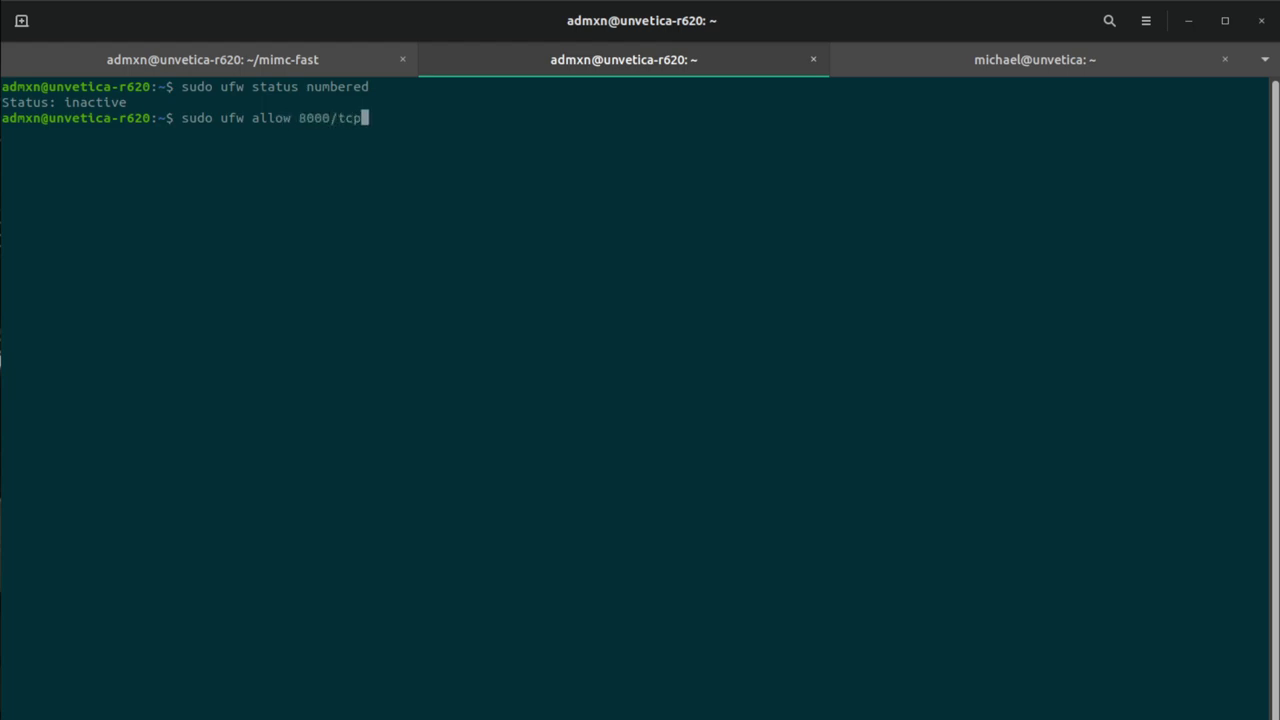
{"action": "key", "text": "Return"}
{"action": "key", "text": "Up"}
{"action": "key", "text": "Up"}
{"action": "key", "text": "Return"}
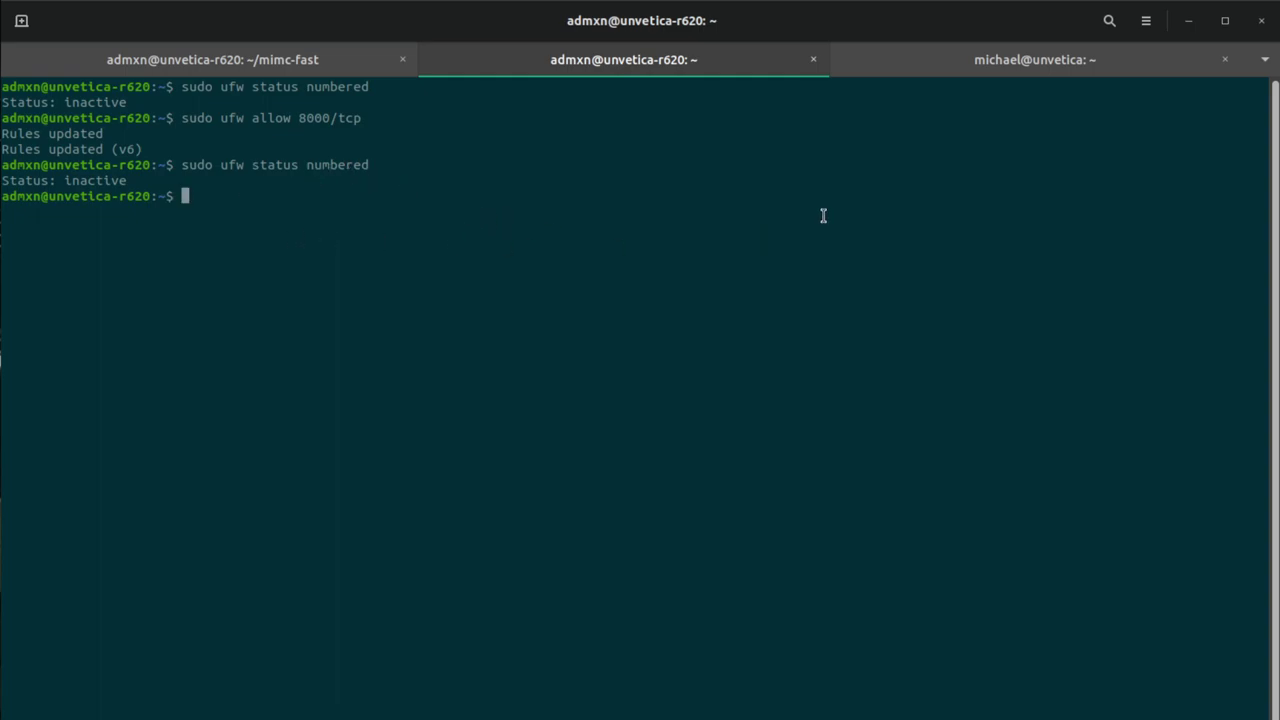
- Enable the ufw firewall, confirm the operation with y, and list the numbered status to check the 8000/tcp rule
{"action": "type", "text": "sudo ufw enable"}
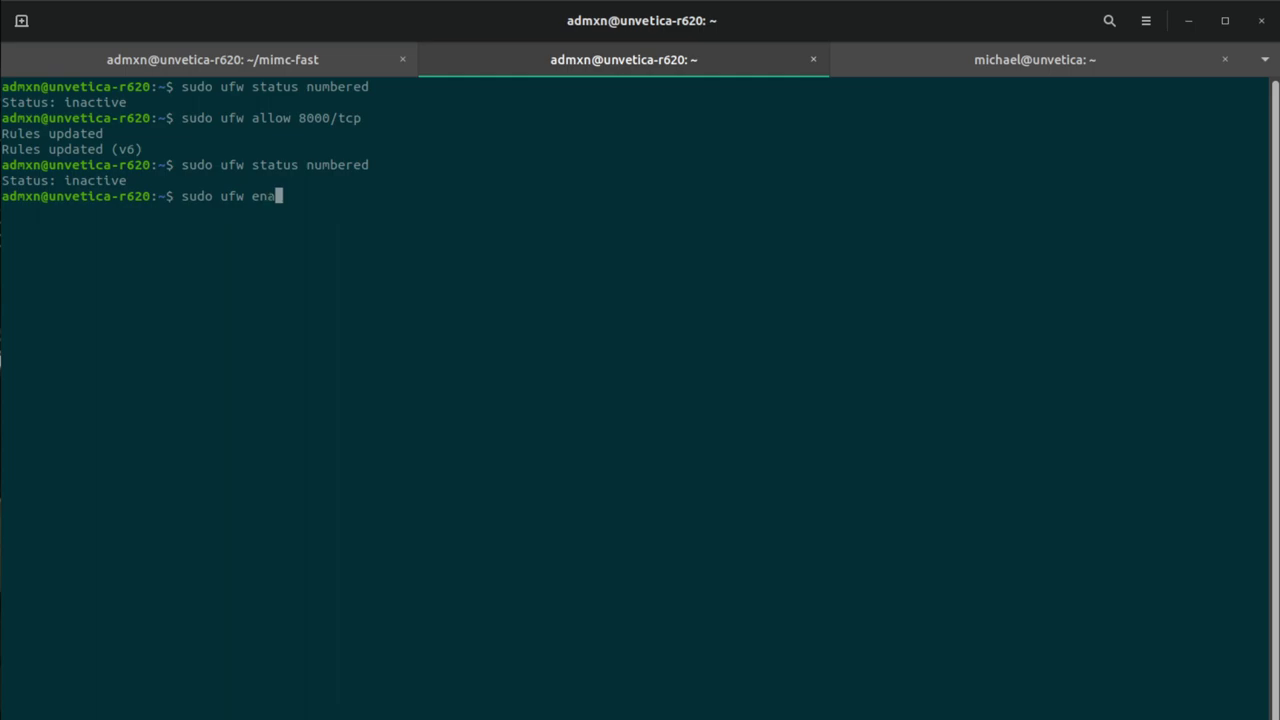
{"action": "key", "text": "Return"}
{"action": "type", "text": "y"}
{"action": "key", "text": "Return"}
{"action": "key", "text": "Up"}
{"action": "key", "text": "Up"}
{"action": "key", "text": "Up"}
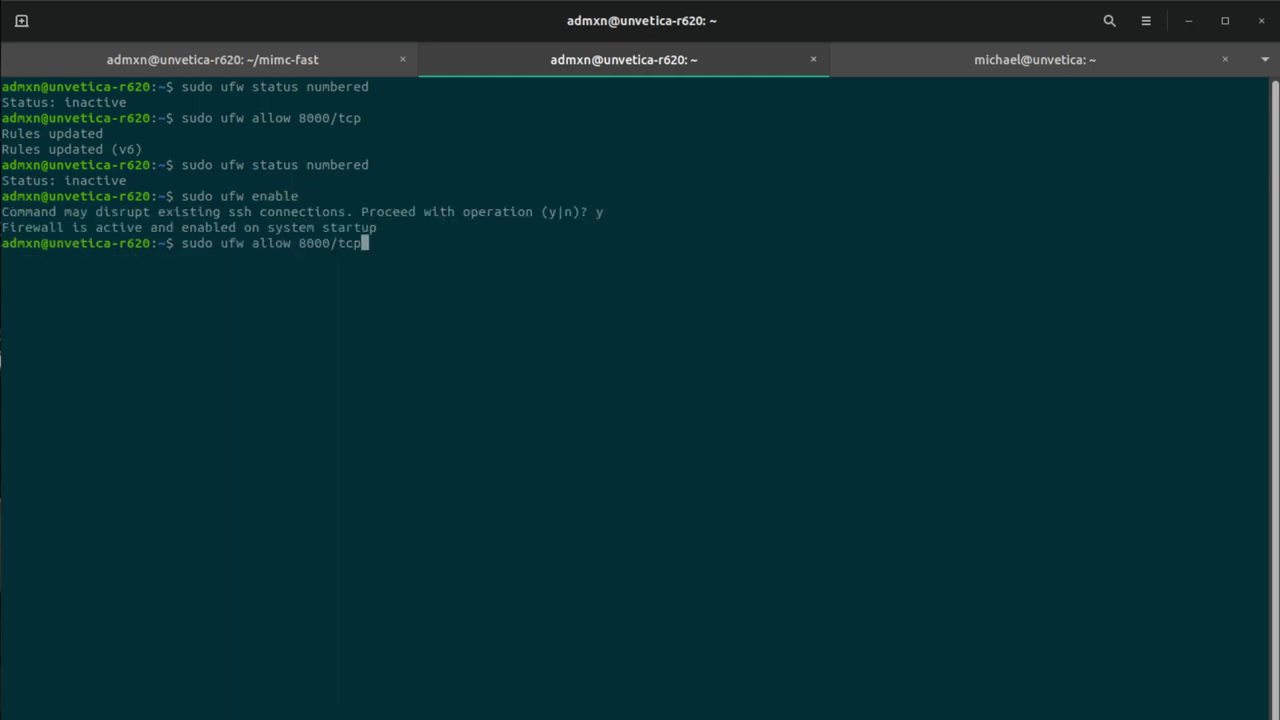
{"action": "key", "text": "Down"}
{"action": "key", "text": "Return"}
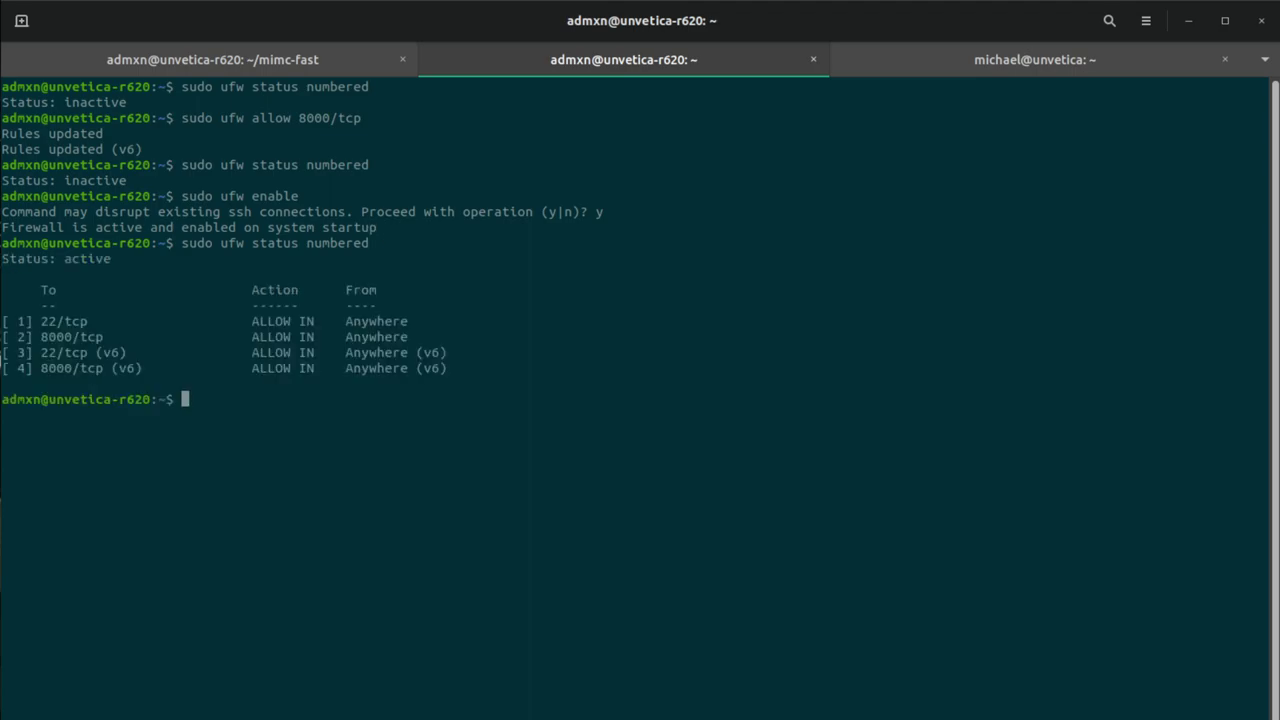
{"action": "triple_click", "coordinate": [62, 337]}
{"action": "left_click", "coordinate": [250, 387]}
- Test the connection to 192.168.1.34 on port 8000 with telnet from the local machine's terminal session, then interrupt it
{"action": "type", "text": "telnet"}
{"action": "left_click", "coordinate": [972, 66]}
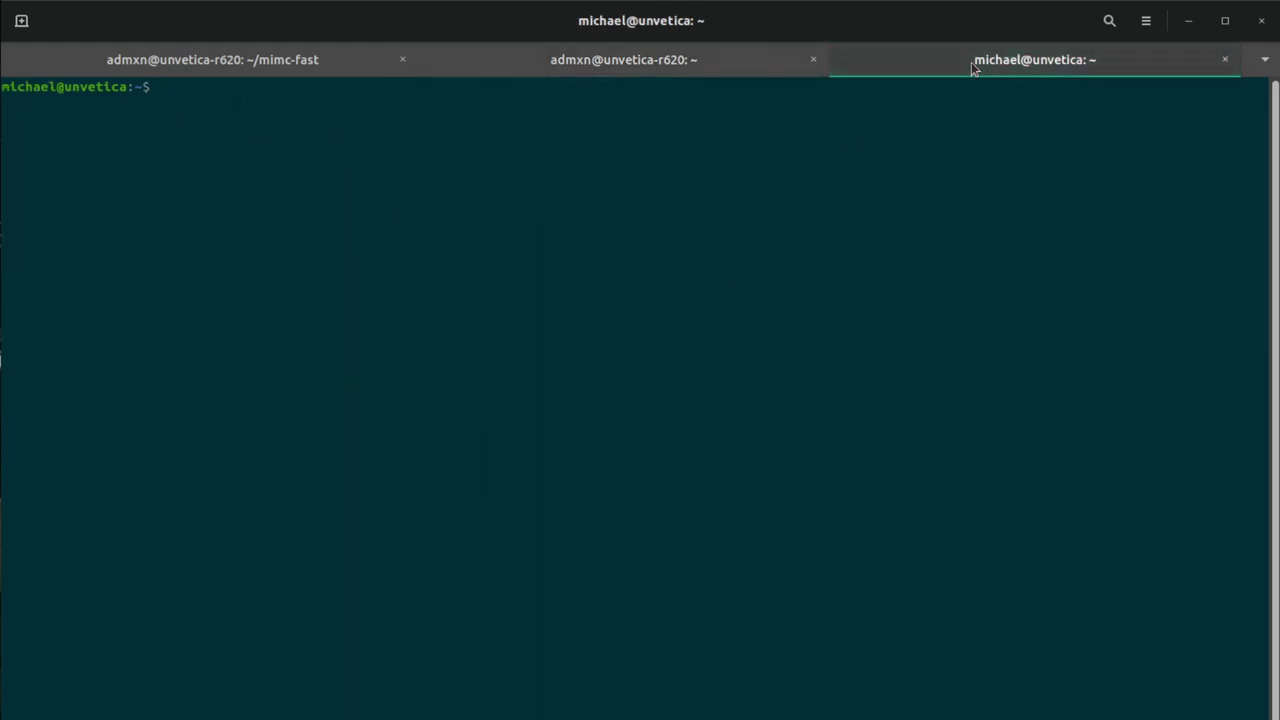
{"action": "type", "text": "telnet "}
{"action": "type", "text": "192.168.1."}
{"action": "type", "text": "10"}
{"action": "key", "text": "BackSpace"}
{"action": "key", "text": "BackSpace"}
{"action": "type", "text": "34"}
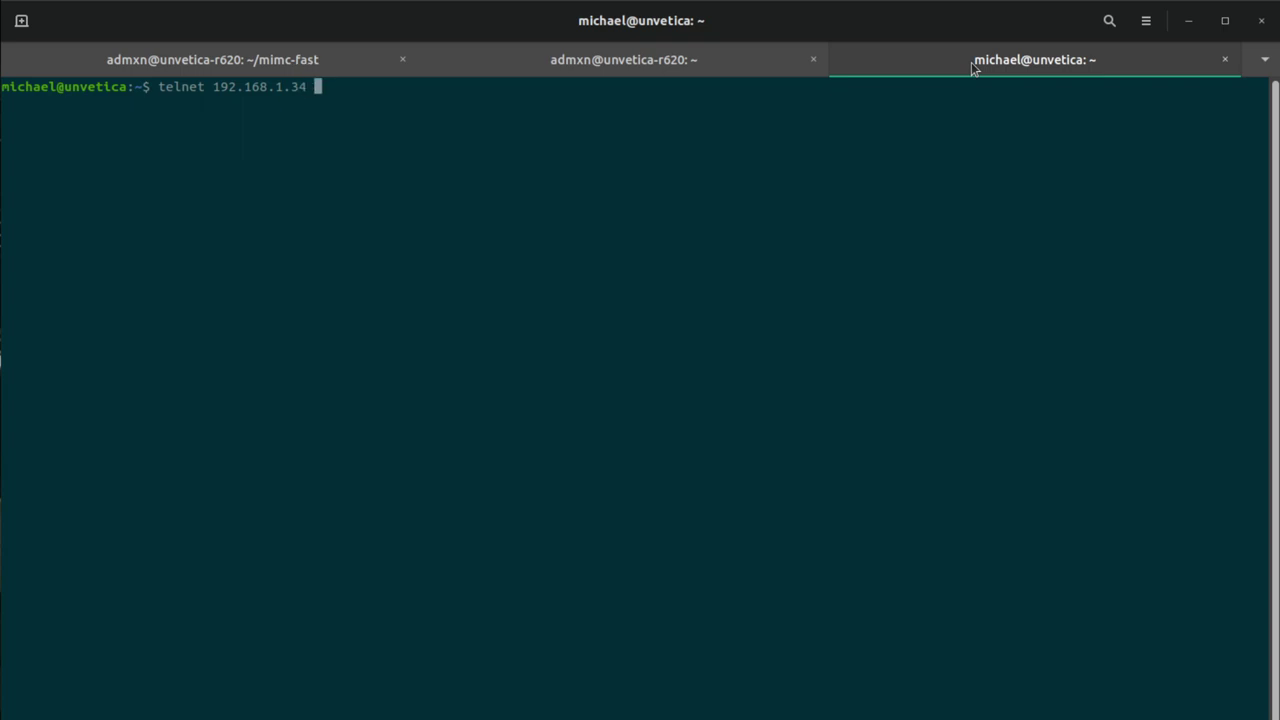
{"action": "type", "text": " 8000"}
{"action": "key", "text": "Return"}
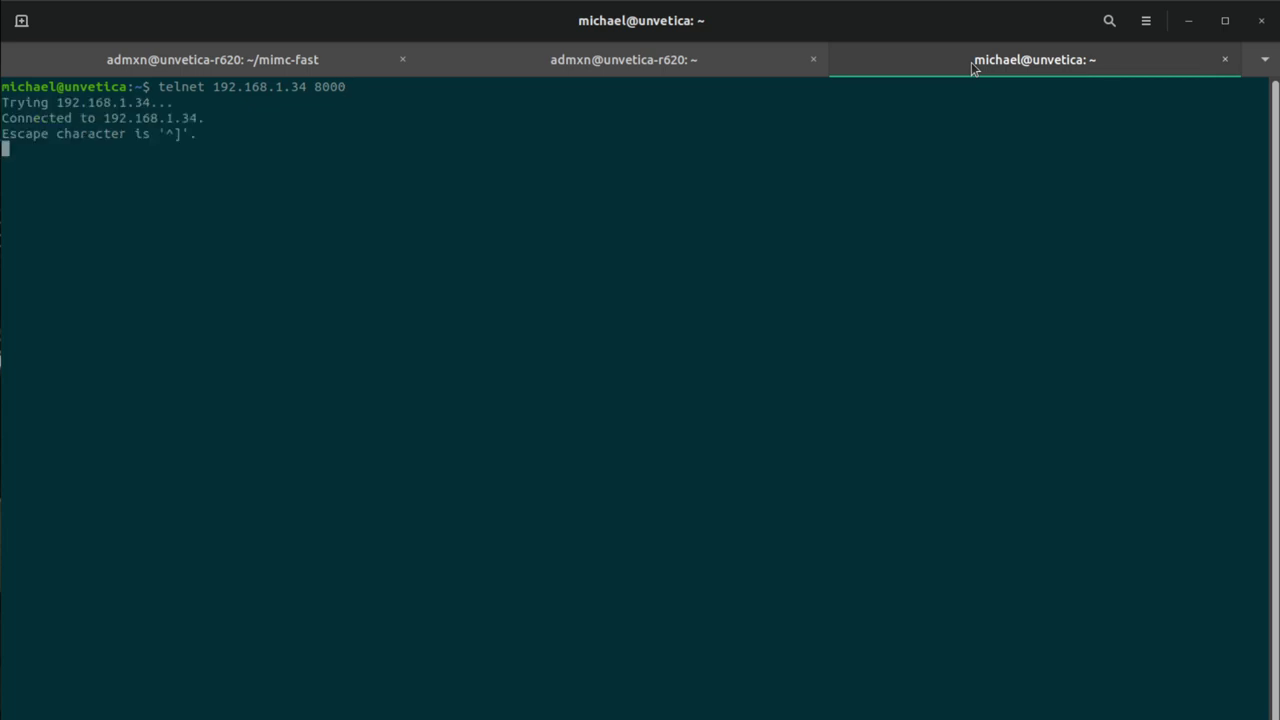
{"action": "key", "text": "ctrl+c"}
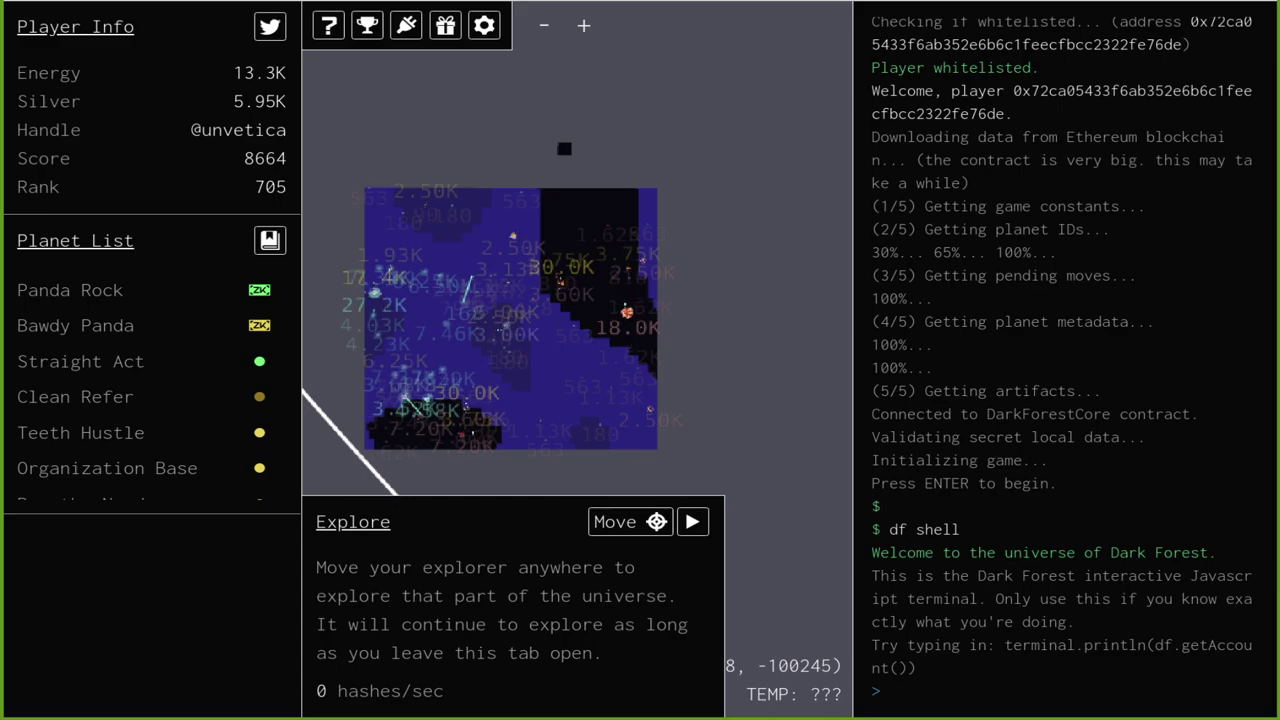
- Switch to the web browser and open the Dark Forest Plugins site, plugins.zkga.me, in a new tab
{"action": "key", "text": "ctrl+t"}
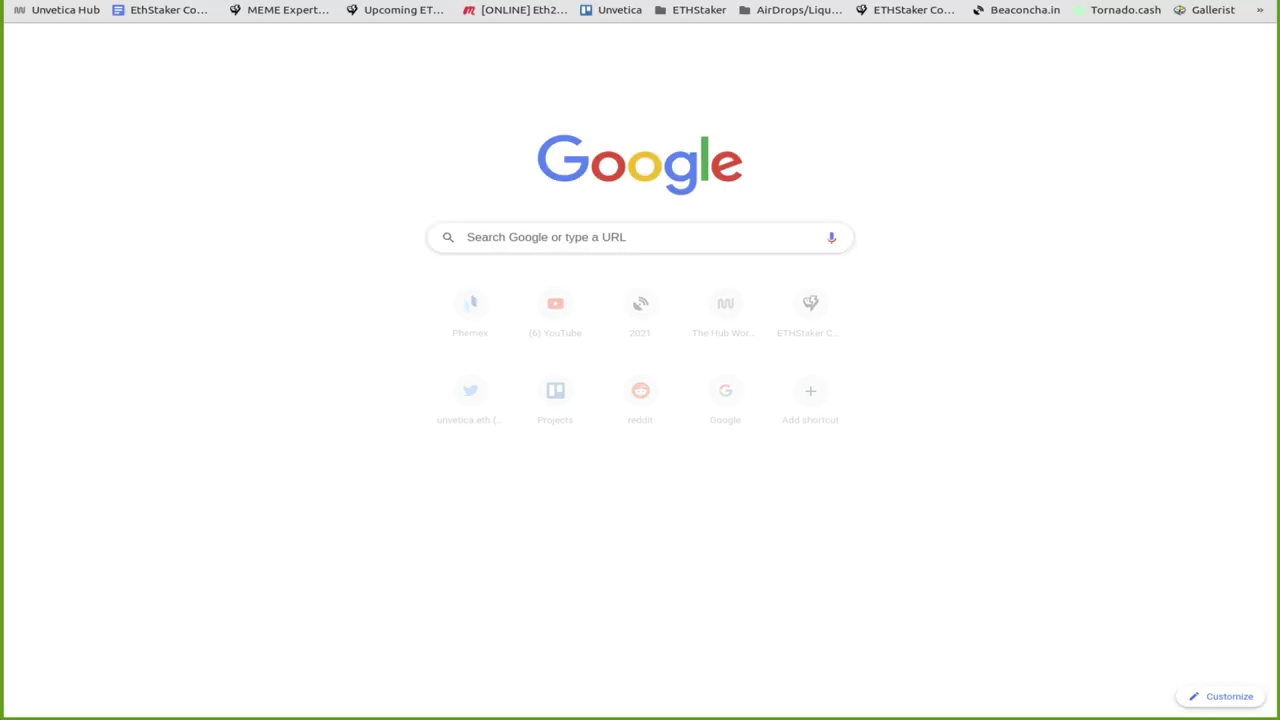
{"action": "type", "text": "plugins."}
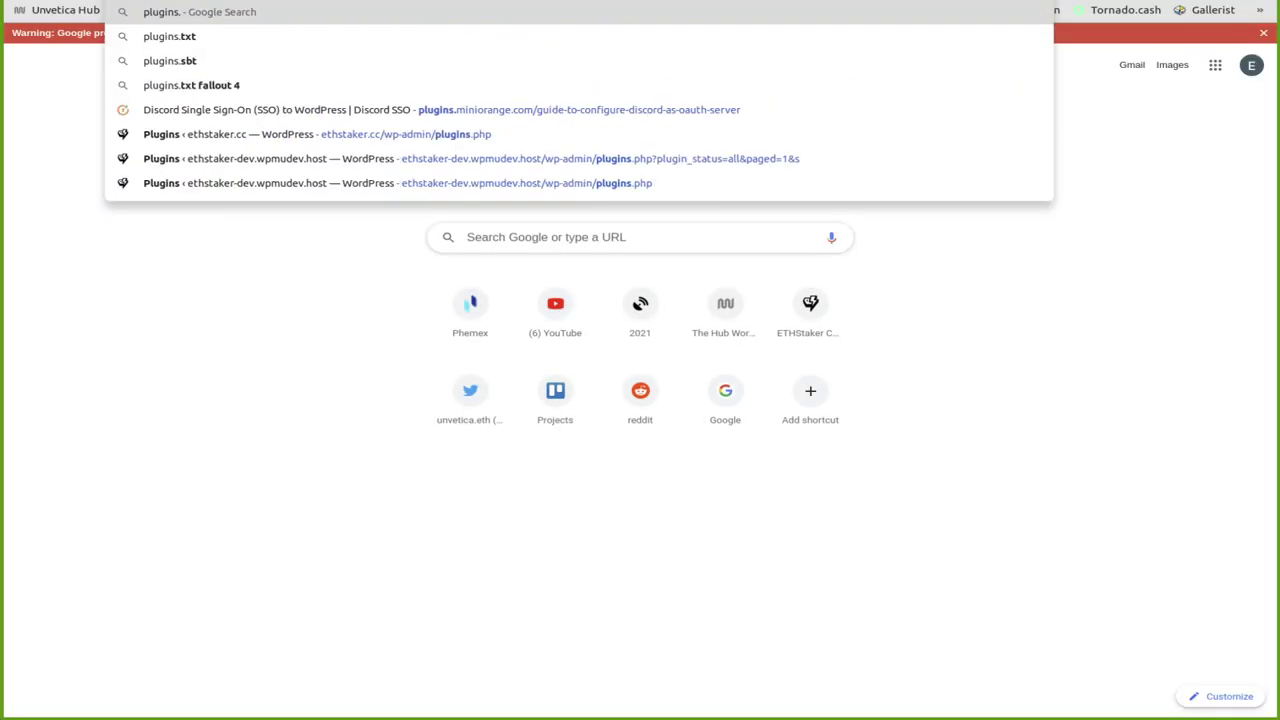
{"action": "type", "text": "zk"}
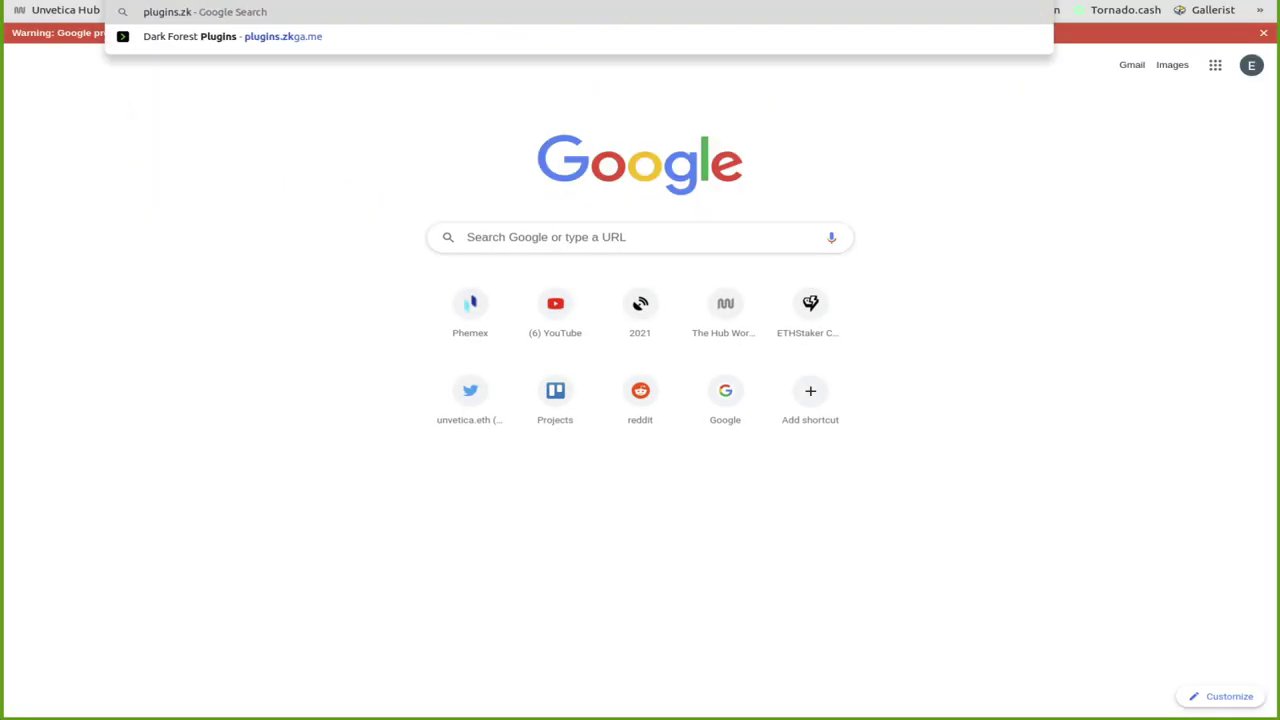
{"action": "key", "text": "Down"}
{"action": "key", "text": "Return"}
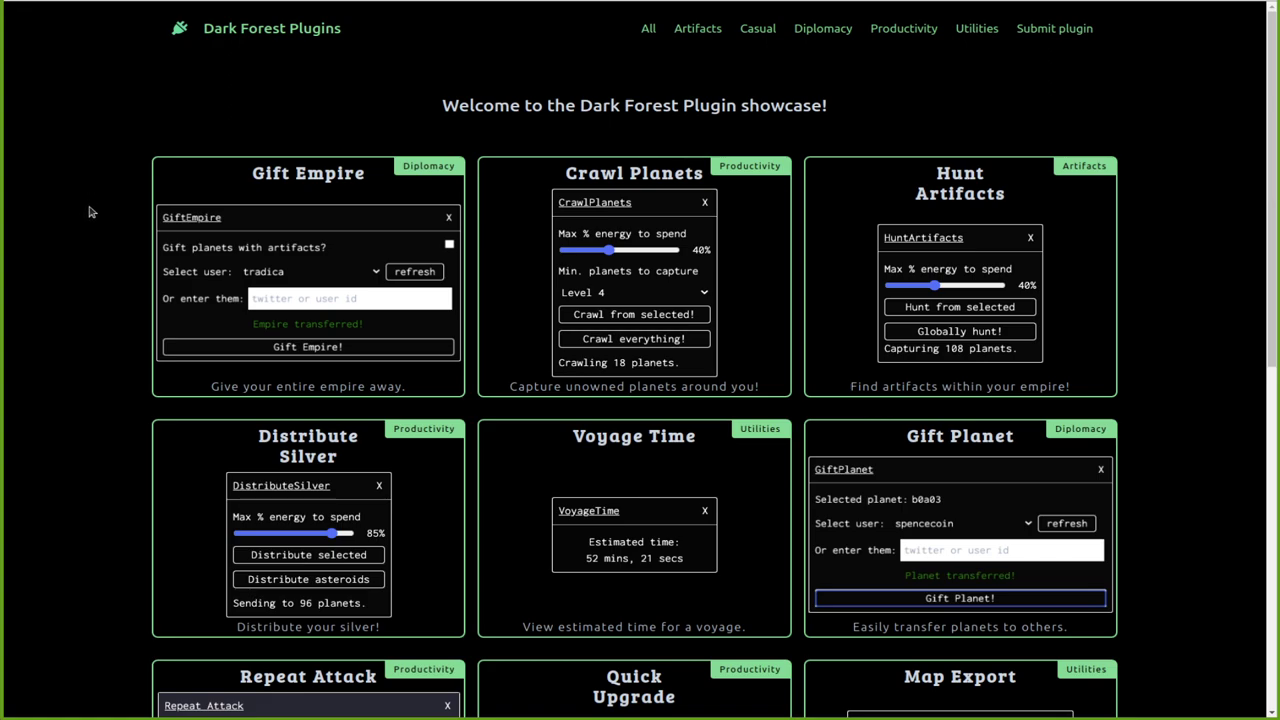
- Open the raw plugin.js source of the Remote Explore plugin and select all of its code for copying
{"action": "scroll", "coordinate": [89, 212], "scroll_direction": "down", "scroll_amount": 5}
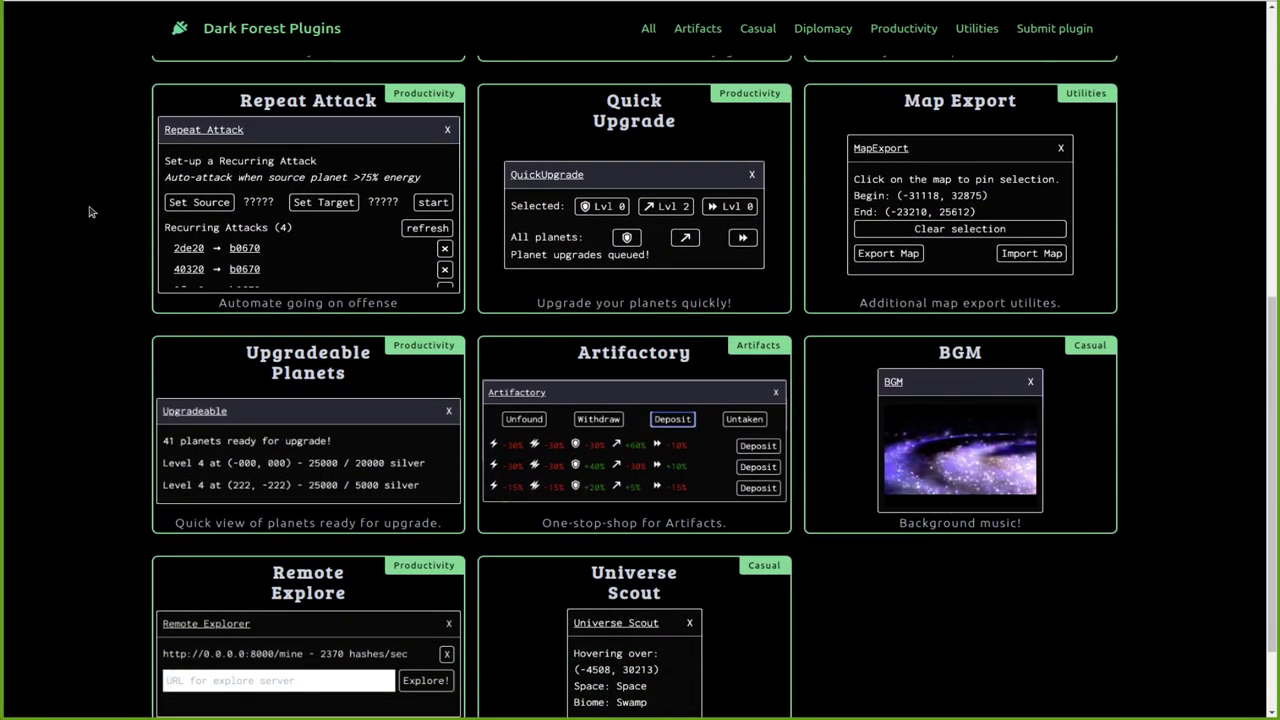
{"action": "scroll", "coordinate": [89, 212], "scroll_direction": "down", "scroll_amount": 1}
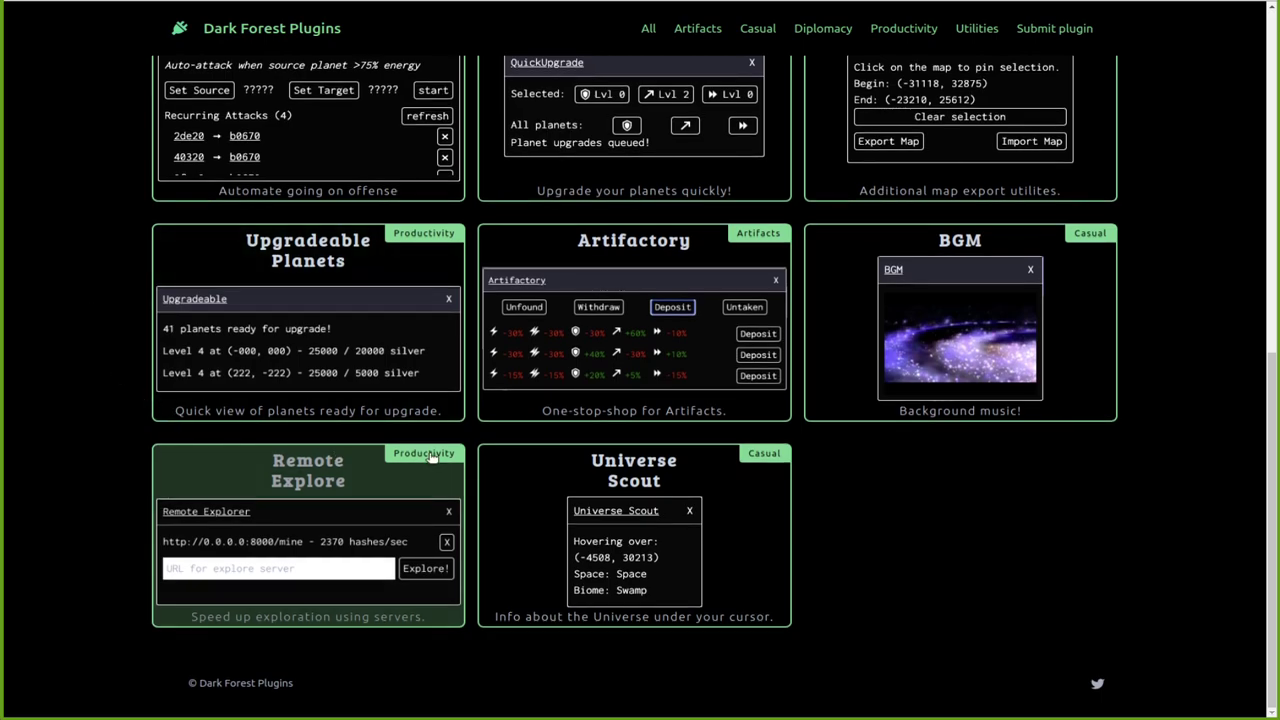
{"action": "left_click", "coordinate": [419, 483]}
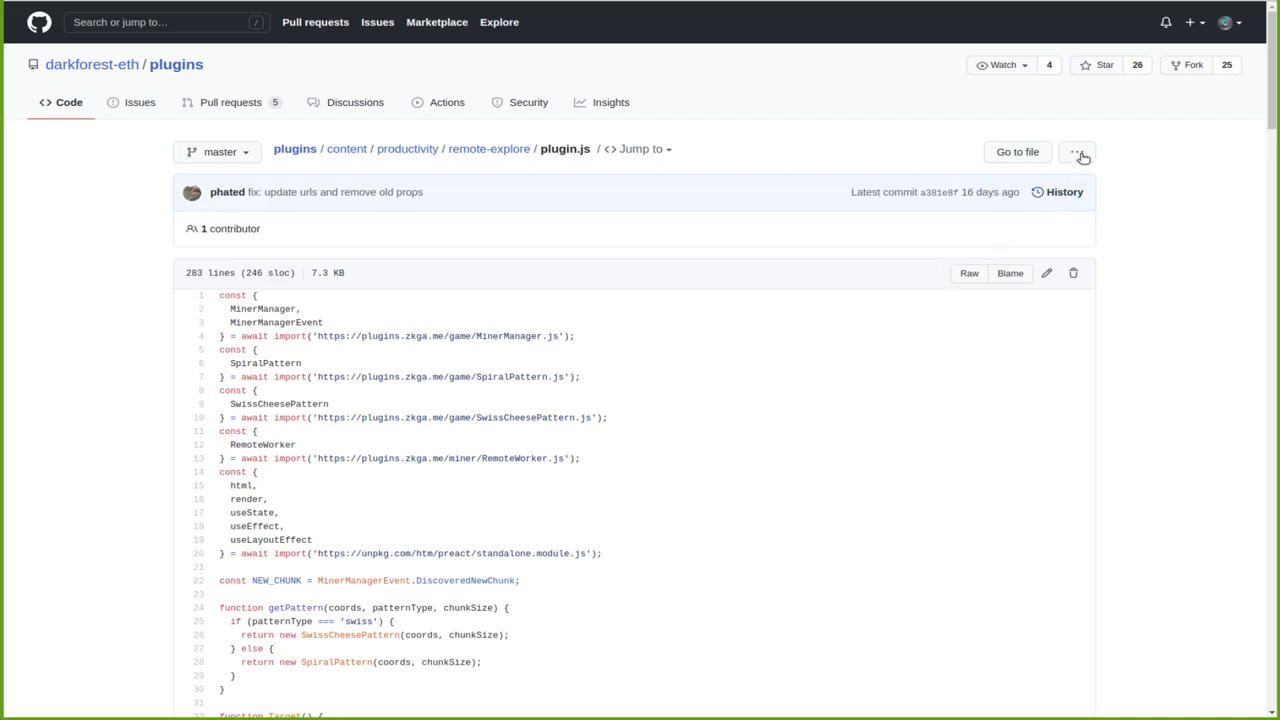
{"action": "left_click", "coordinate": [966, 278]}
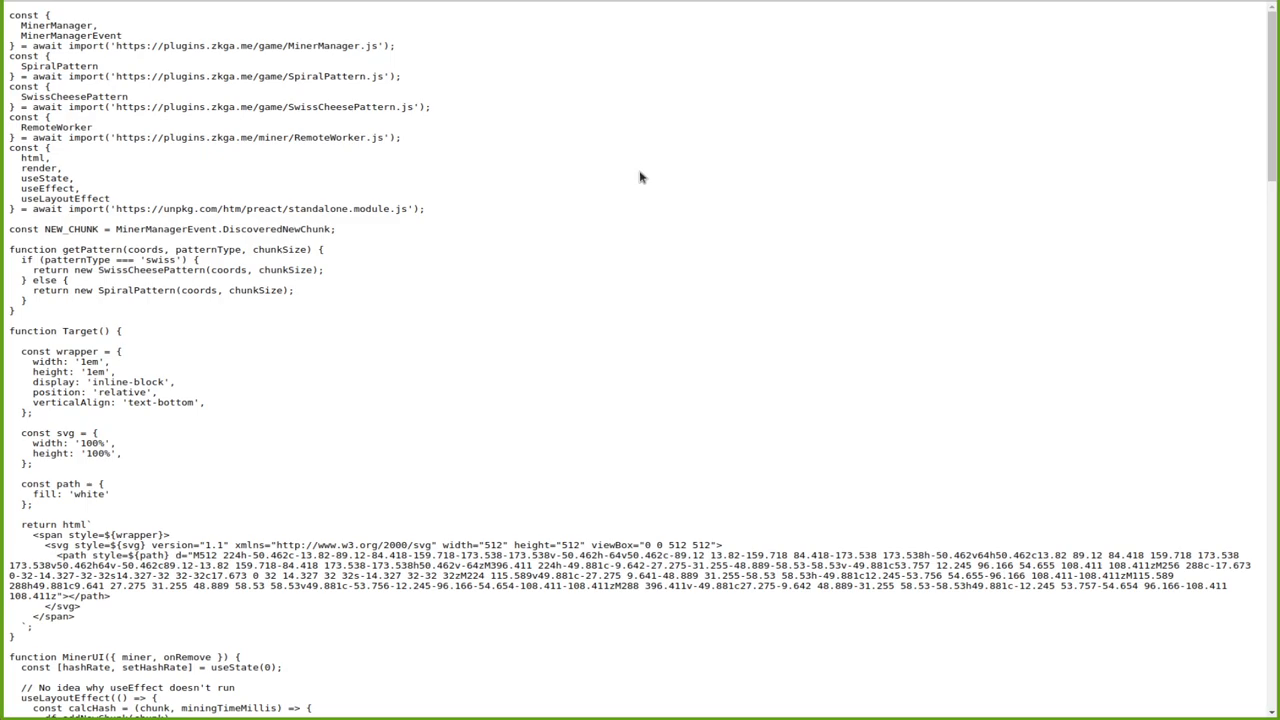
{"action": "key", "text": "ctrl+a"}
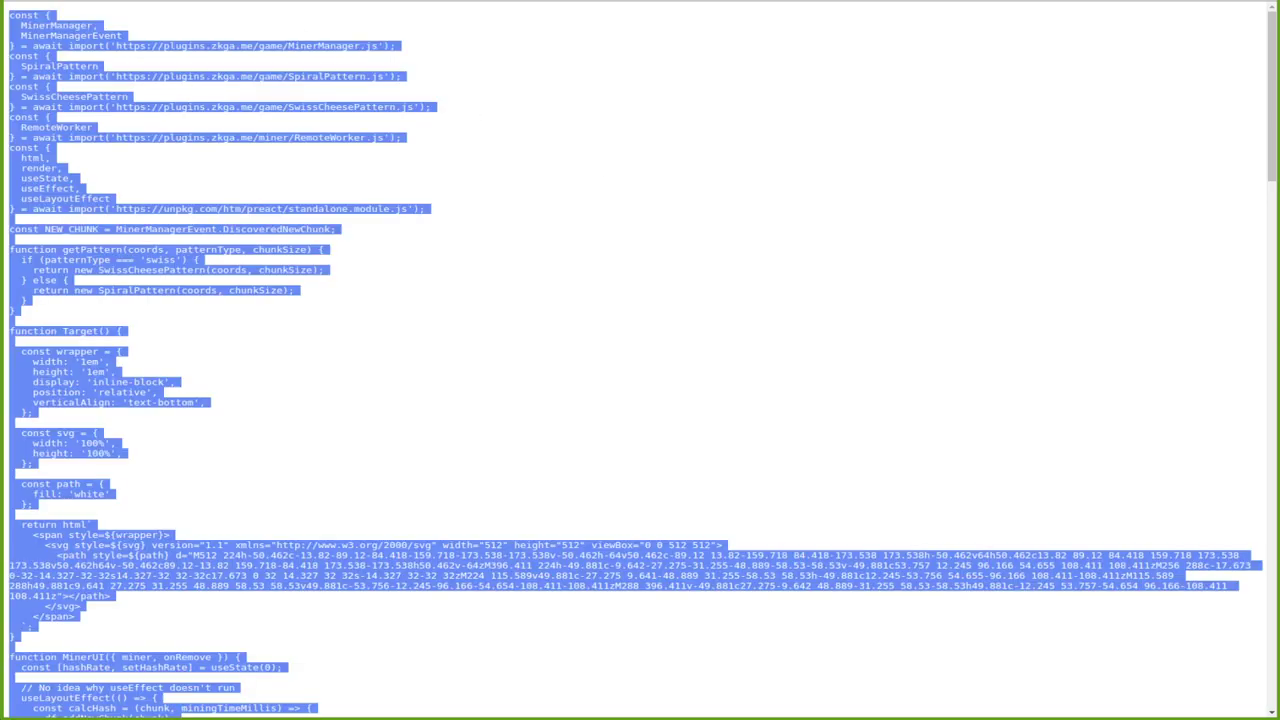
- Return to the Dark Forest game, open the Plugin Library and acknowledge the warning about plugins
{"action": "key", "text": "alt+Tab"}
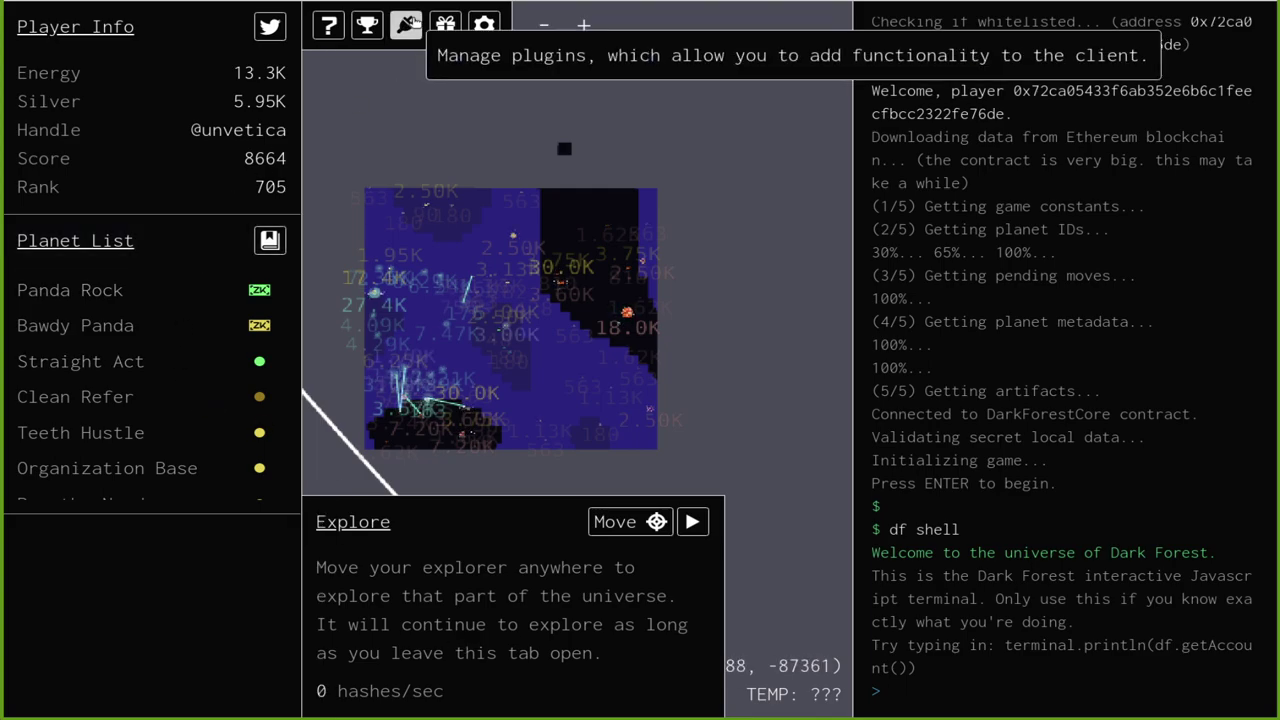
{"action": "left_click", "coordinate": [408, 25]}
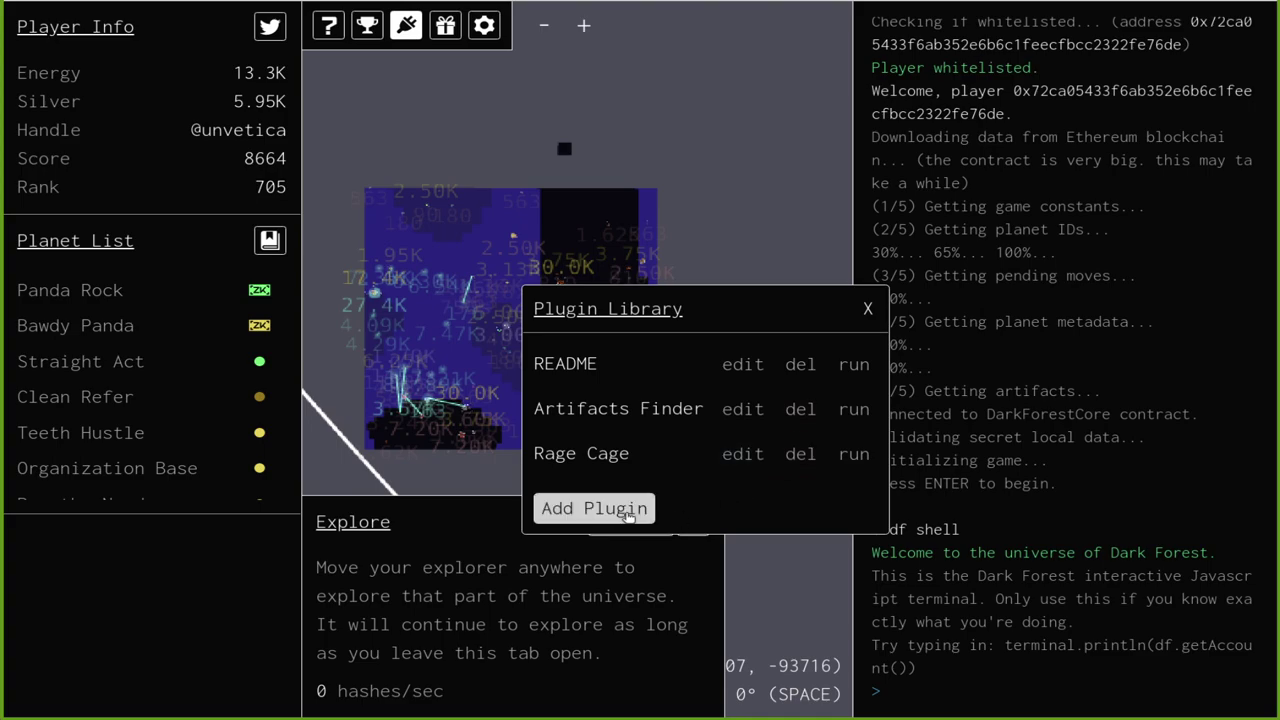
{"action": "left_click", "coordinate": [620, 512]}
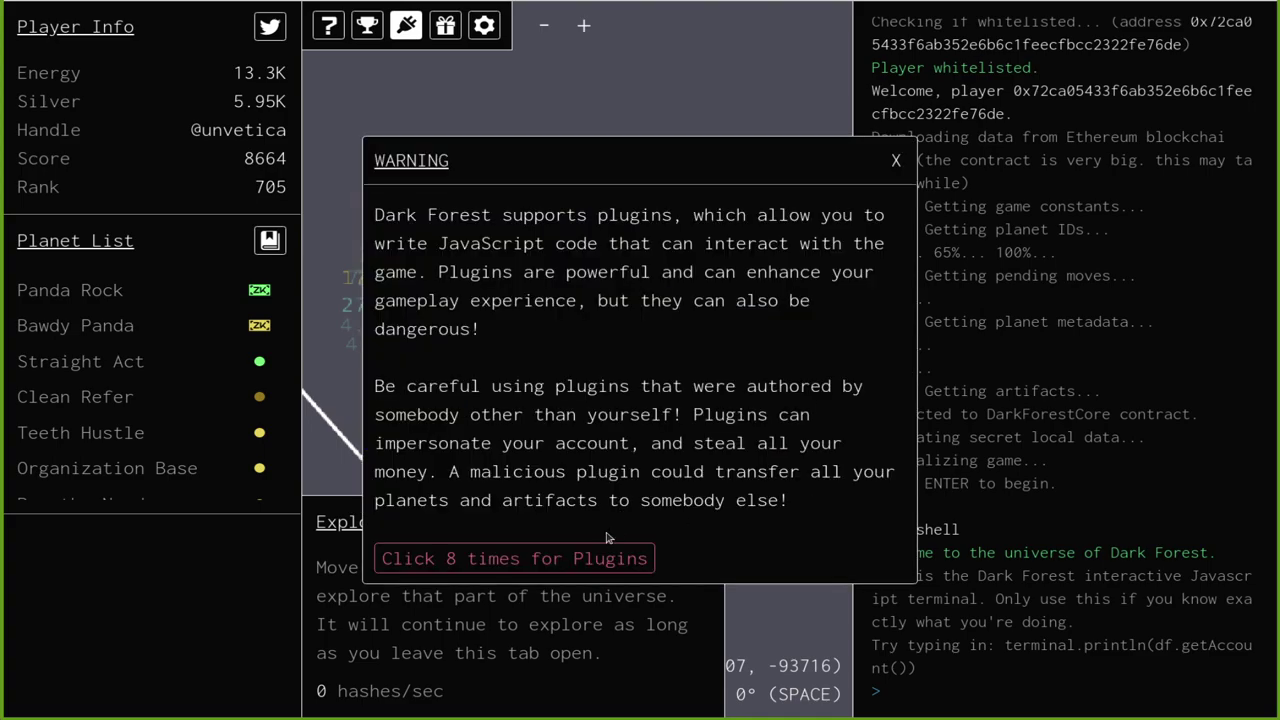
{"action": "triple_click", "coordinate": [520, 562]}
{"action": "left_click", "coordinate": [520, 562]}
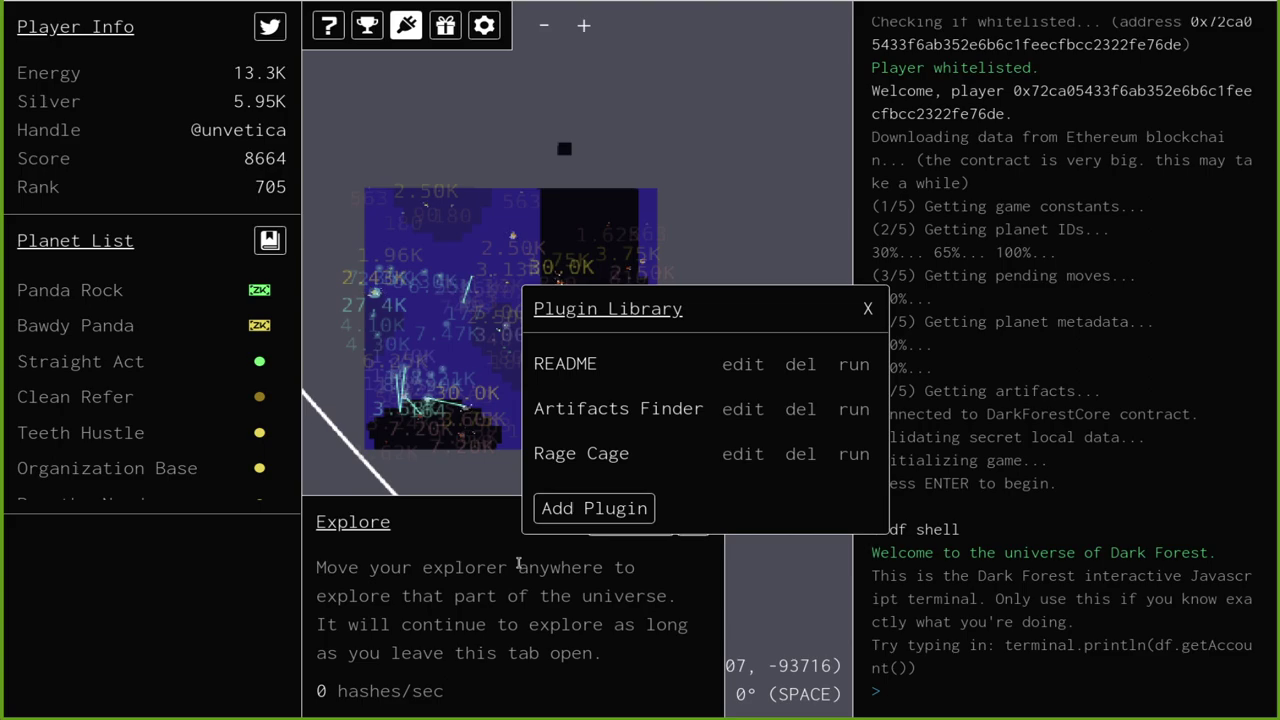
- Add a plugin named remote-crrrrrrawlsssss, replace its template code with the copied Remote Explore source, and save it
{"action": "left_click", "coordinate": [595, 512]}
{"action": "left_click", "coordinate": [350, 60]}
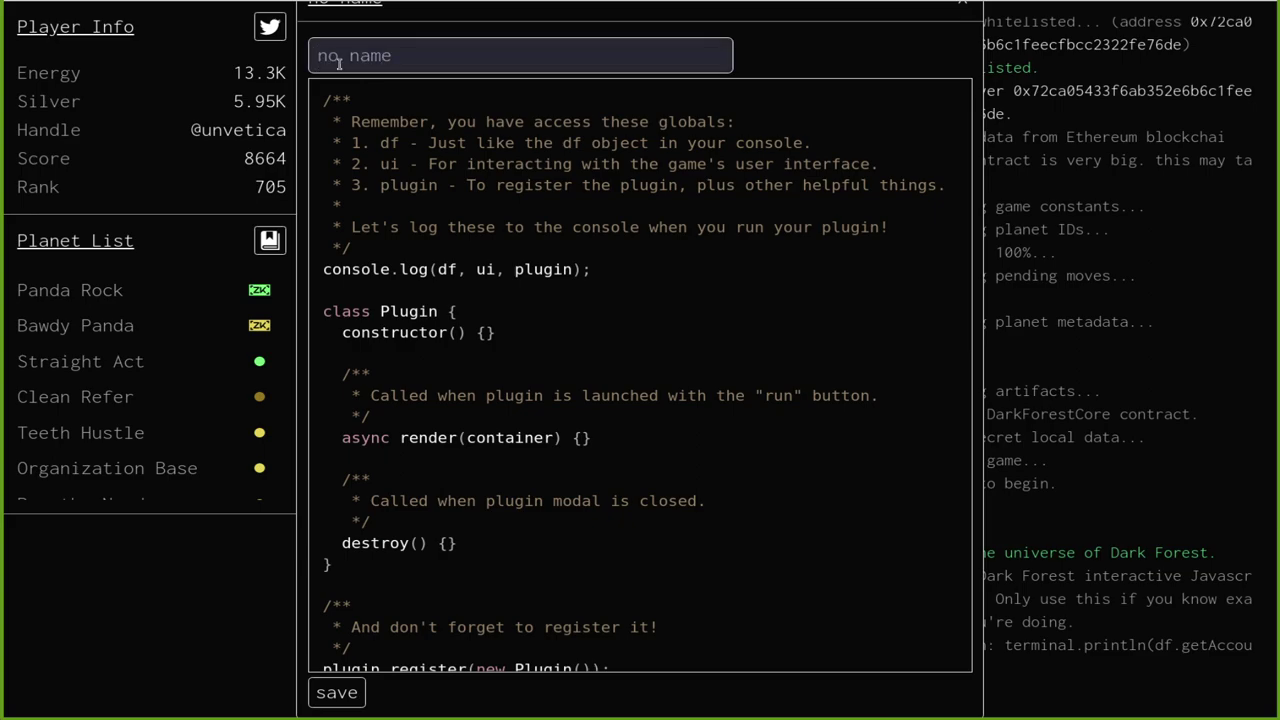
{"action": "type", "text": "remote-crrrrrrawlsssss"}
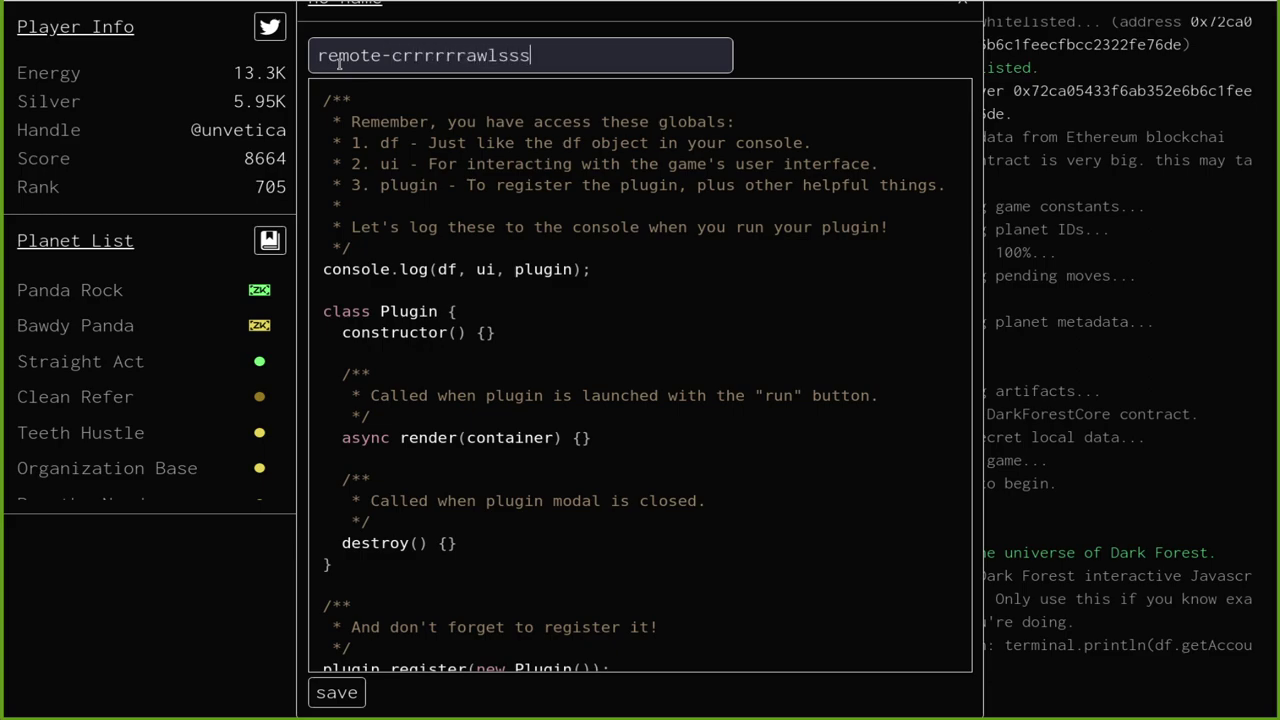
{"action": "left_click", "coordinate": [593, 445]}
{"action": "key", "text": "ctrl+a"}
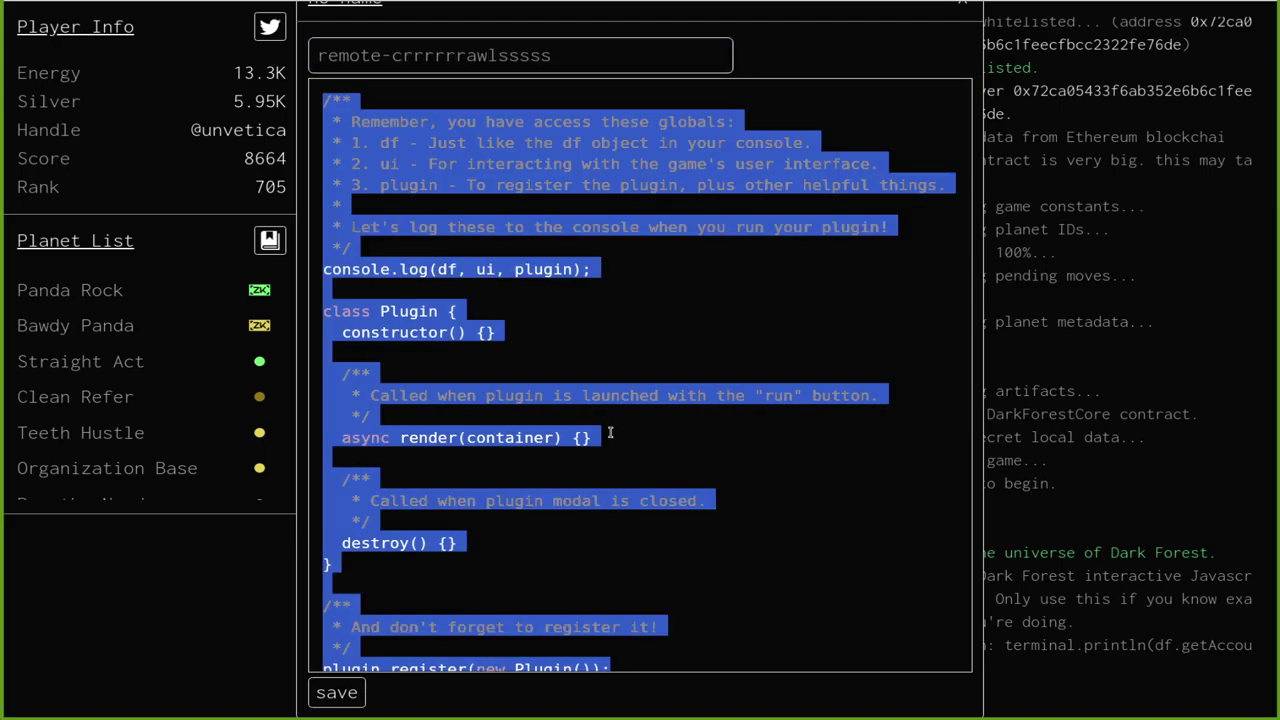
{"action": "key", "text": "ctrl+v"}
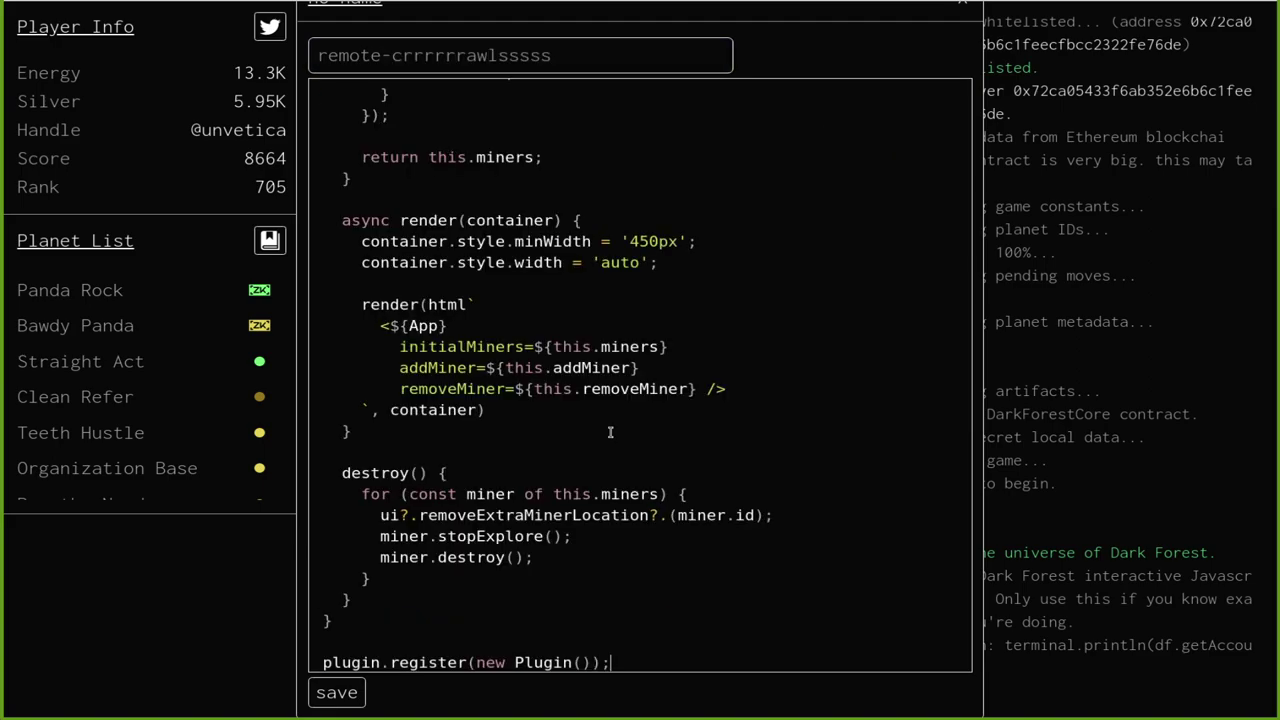
{"action": "left_click", "coordinate": [338, 694]}
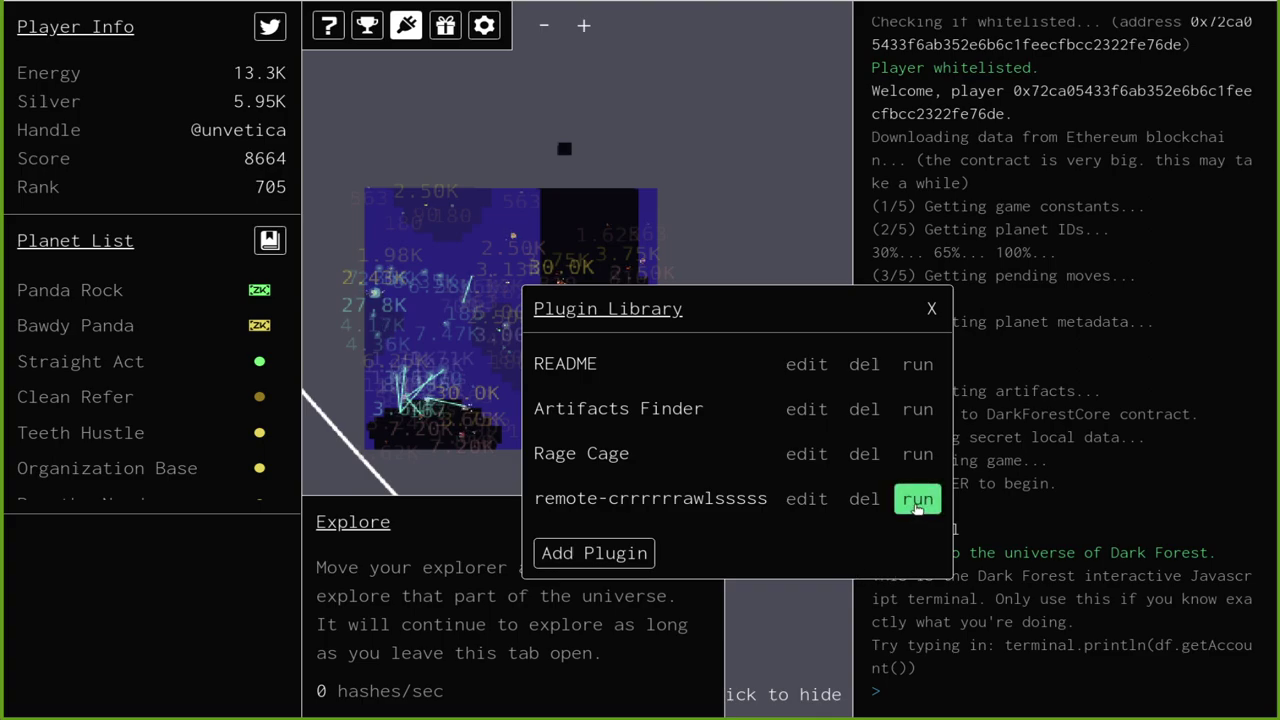
{"action": "left_click", "coordinate": [917, 500]}
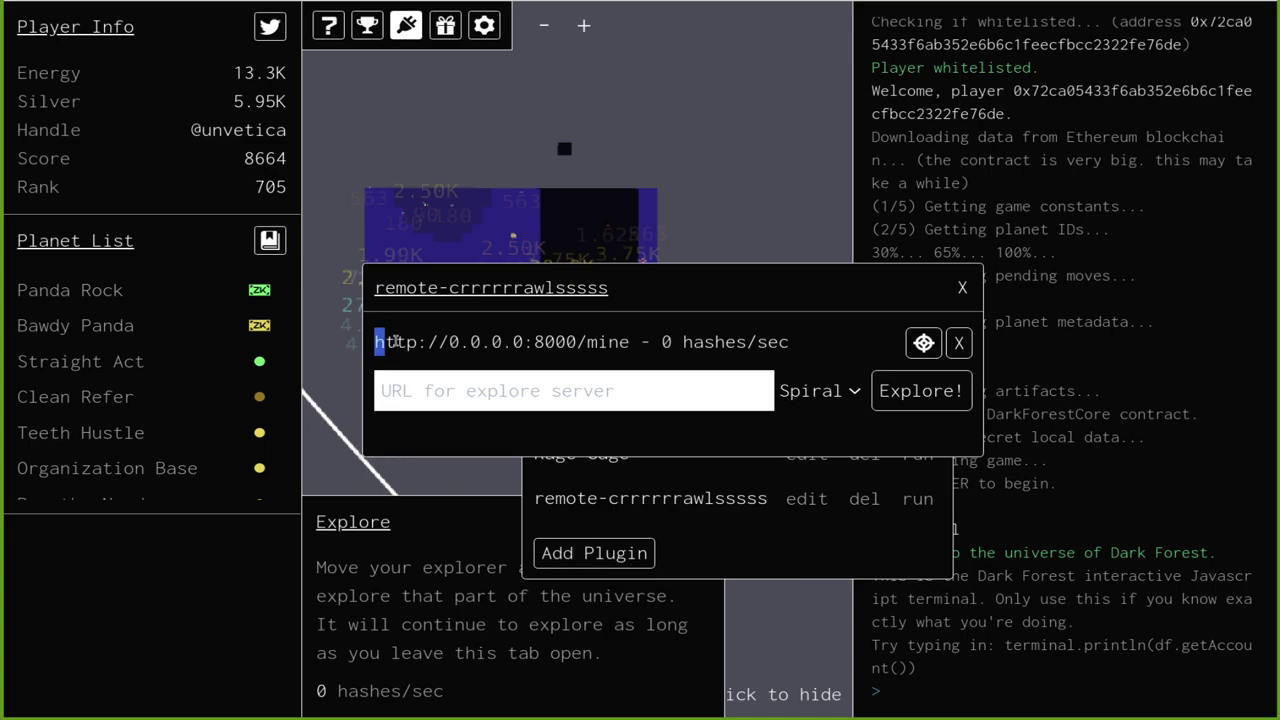
{"action": "left_click_drag", "start_coordinate": [376, 342], "coordinate": [443, 342]}
{"action": "key", "text": "ctrl+c"}
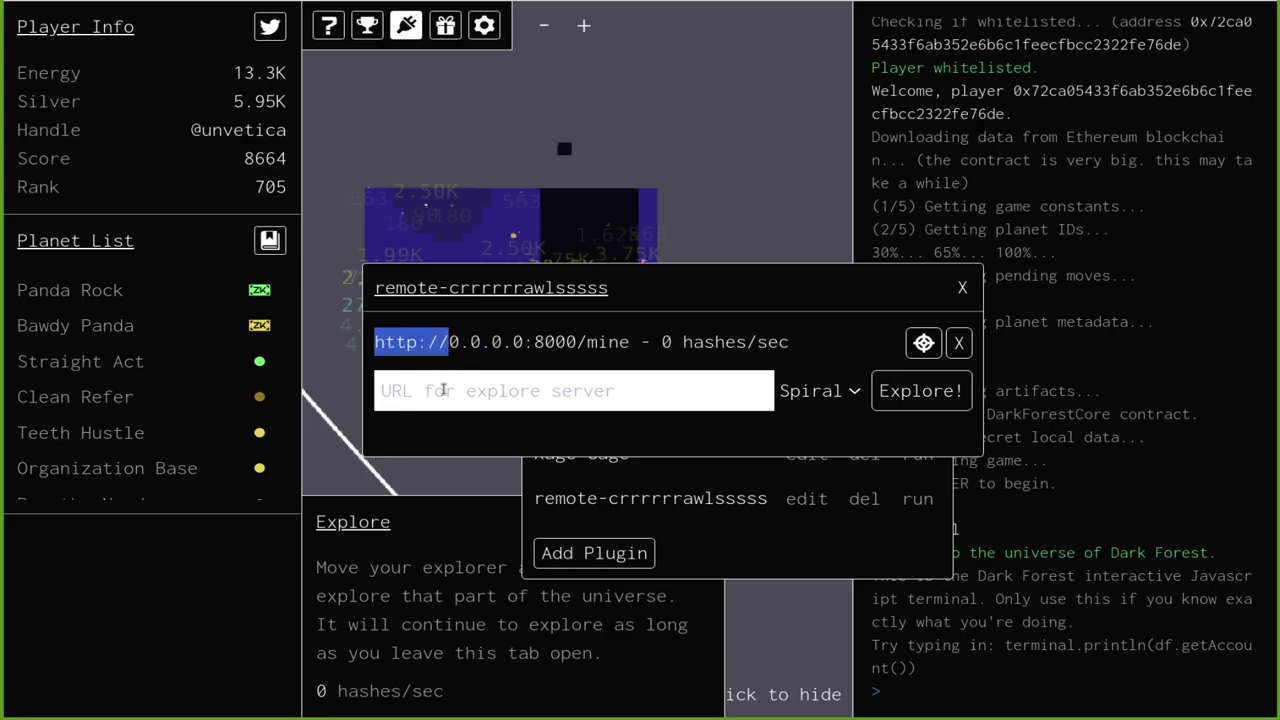
{"action": "left_click", "coordinate": [443, 390]}
{"action": "key", "text": "ctrl+v"}
{"action": "type", "text": "192."}
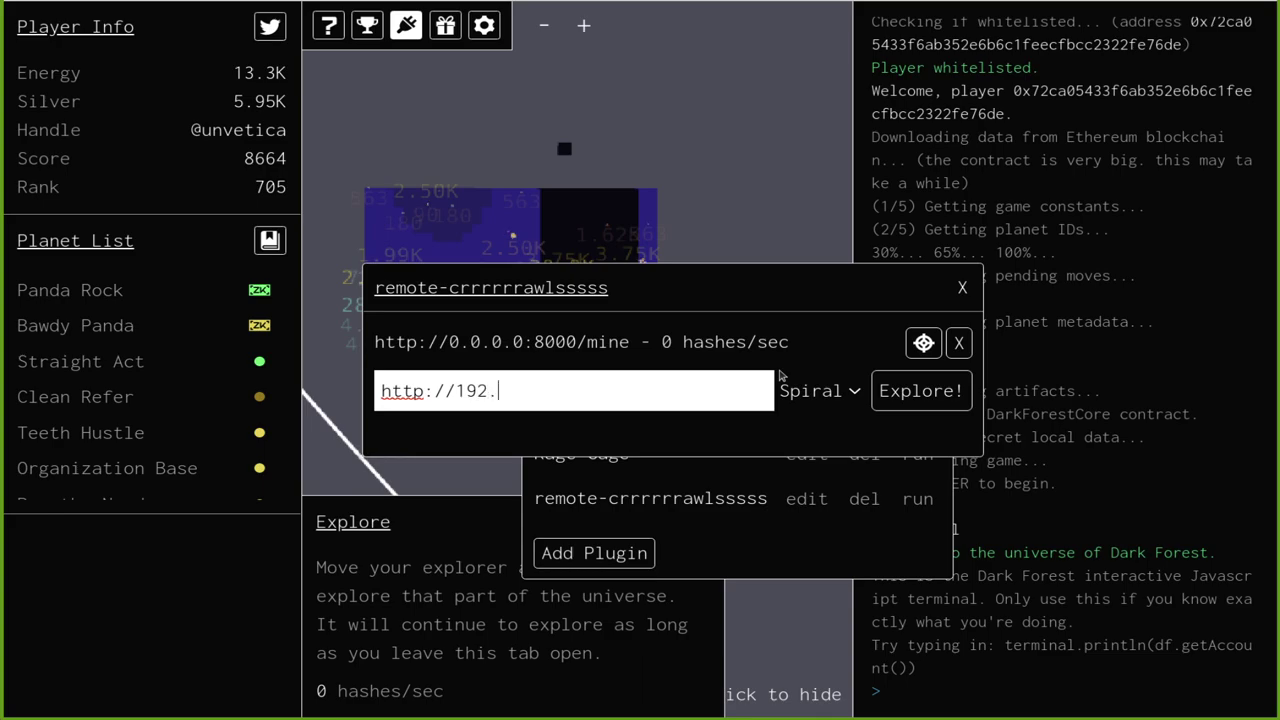
{"action": "type", "text": "168.1.34:8000/mine"}
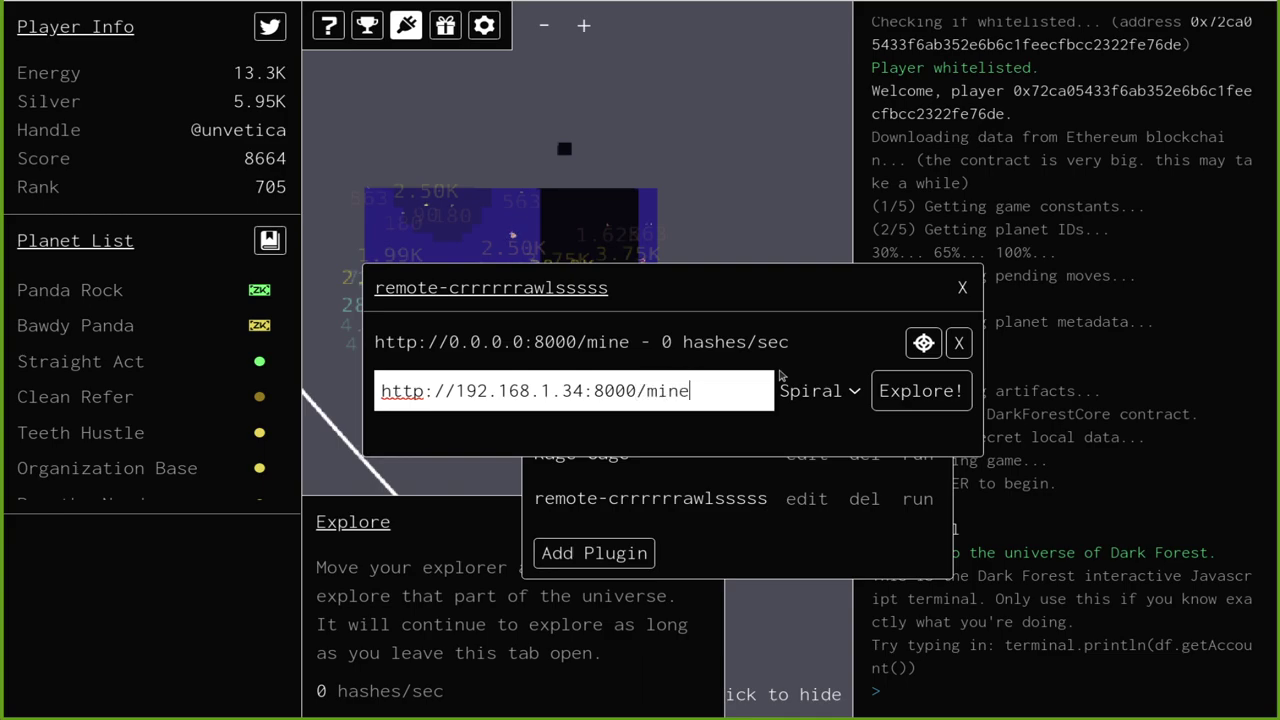
{"action": "key", "text": "ctrl+a"}
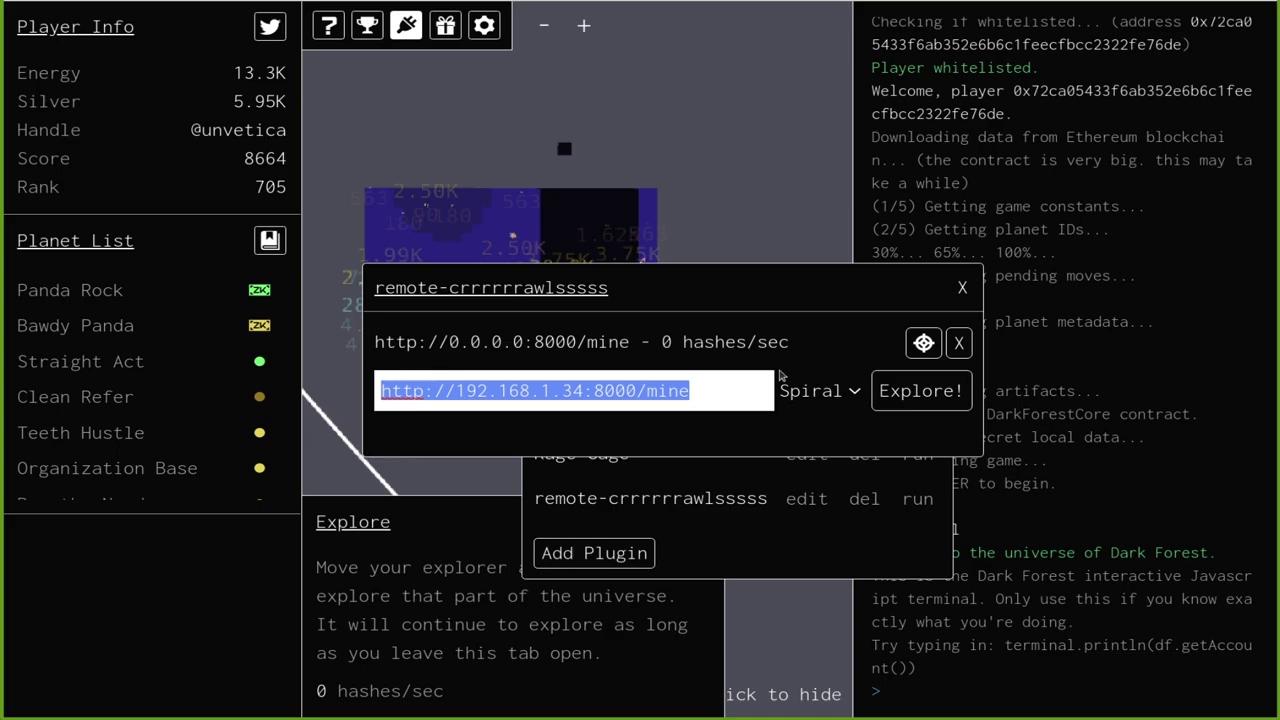
{"action": "left_click", "coordinate": [725, 392]}
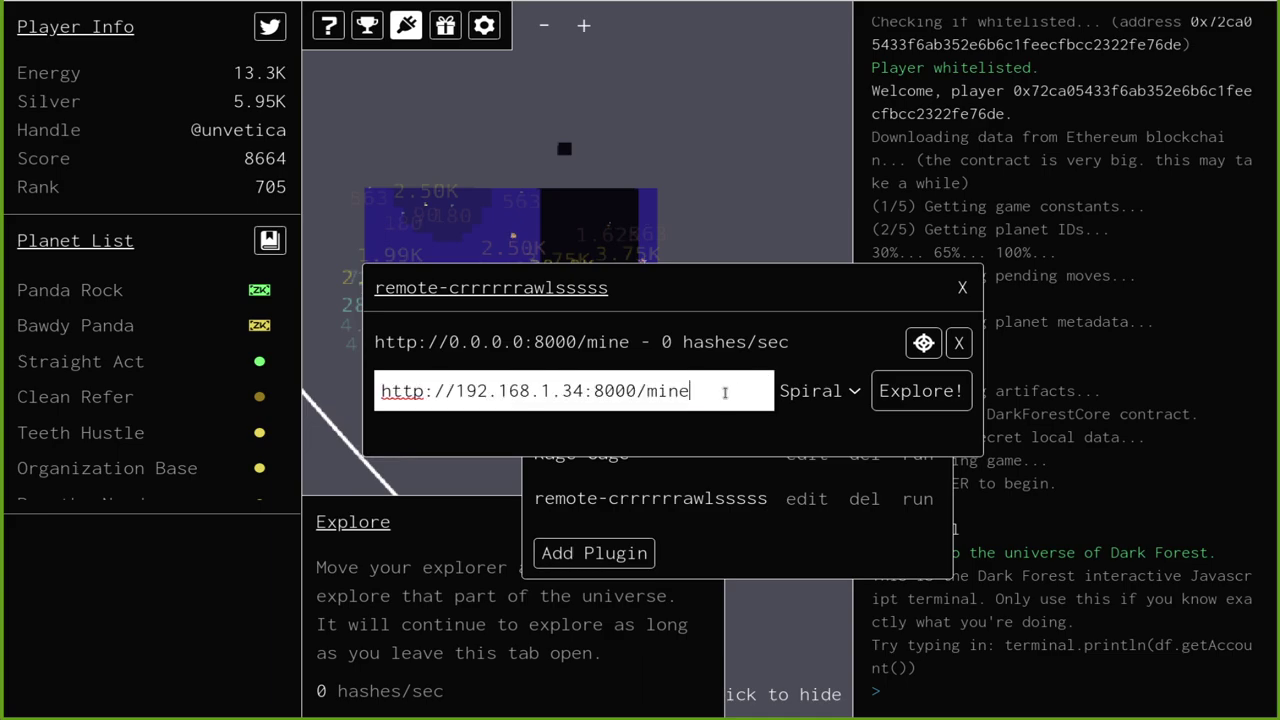
{"action": "left_click", "coordinate": [920, 394]}
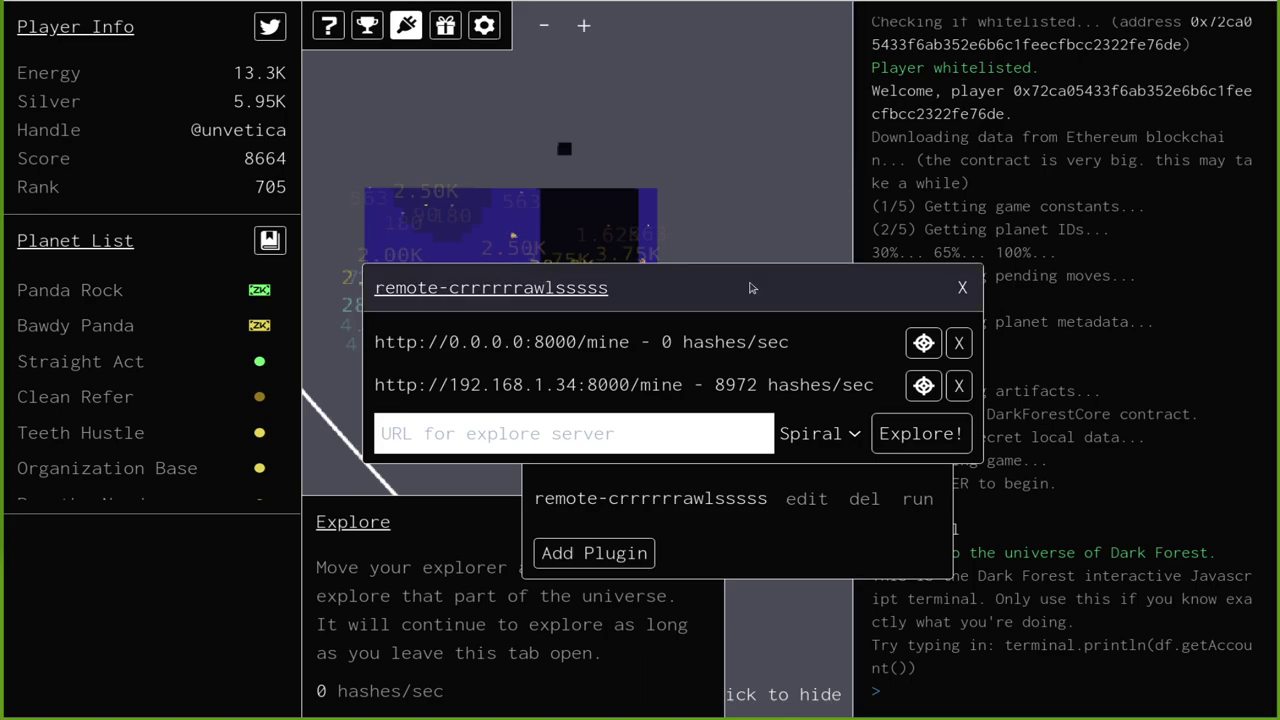
- Move the remote-crrrrrrawlsssss window clear of the explored map area and close the Plugin Library
{"action": "left_click_drag", "start_coordinate": [751, 287], "coordinate": [1207, 98]}
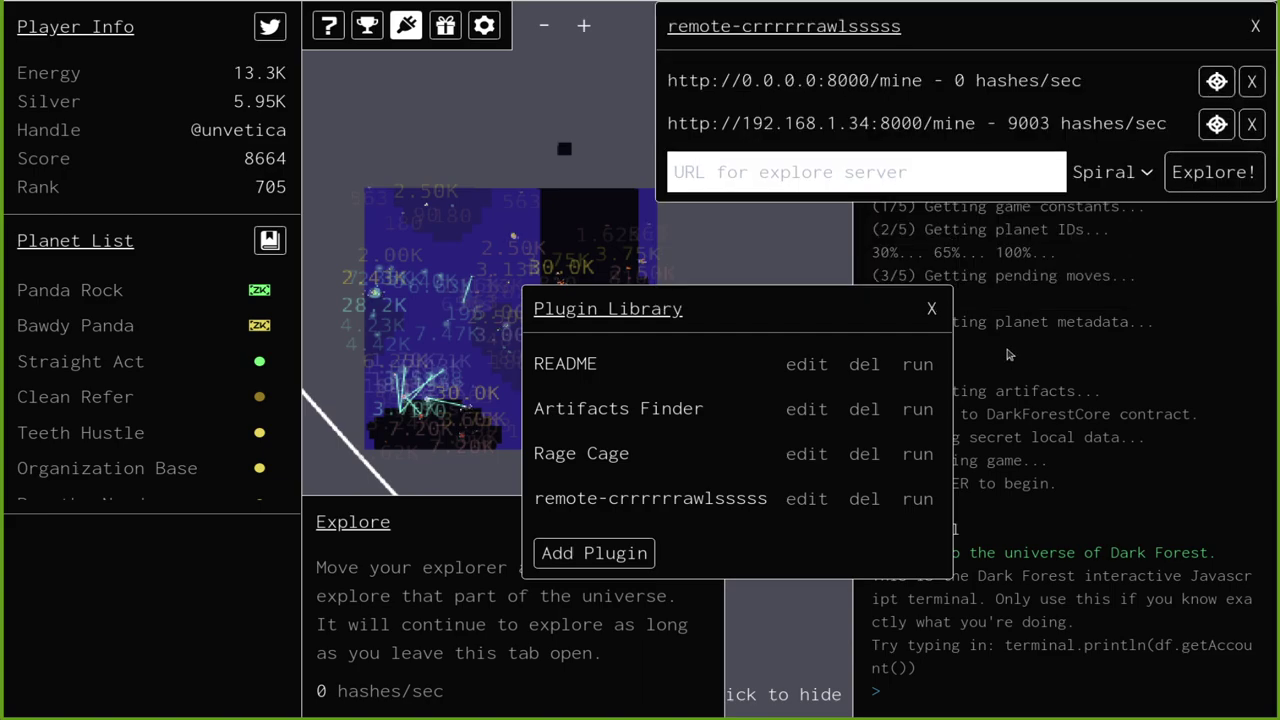
{"action": "left_click", "coordinate": [931, 308]}
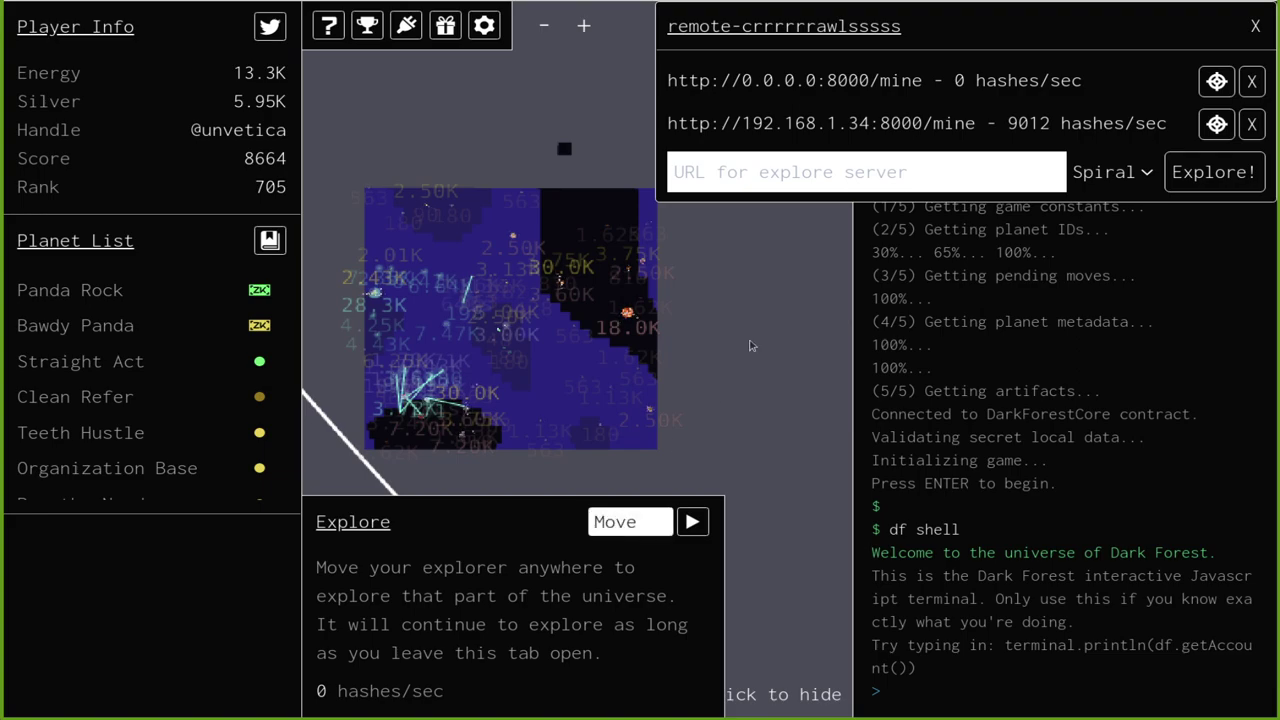
{"action": "left_click_drag", "start_coordinate": [760, 331], "coordinate": [580, 393]}
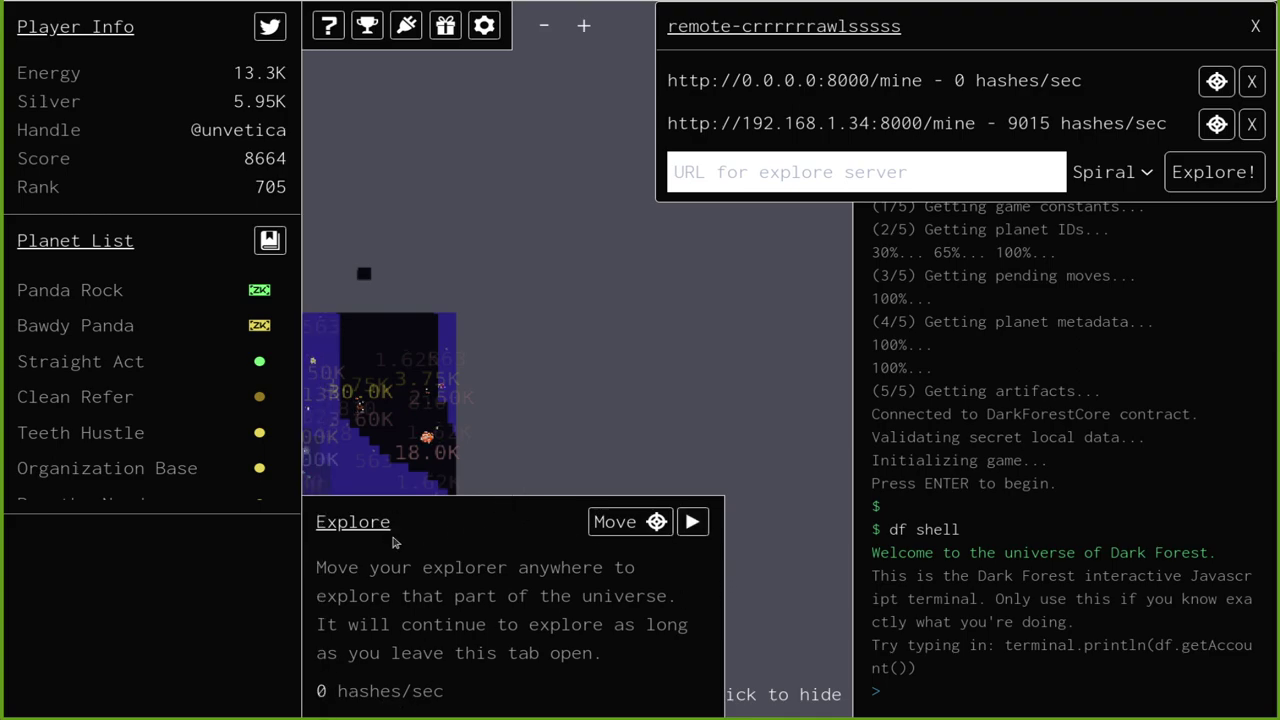
{"action": "left_click_drag", "start_coordinate": [614, 369], "coordinate": [708, 350]}
{"action": "left_click_drag", "start_coordinate": [449, 200], "coordinate": [520, 229]}
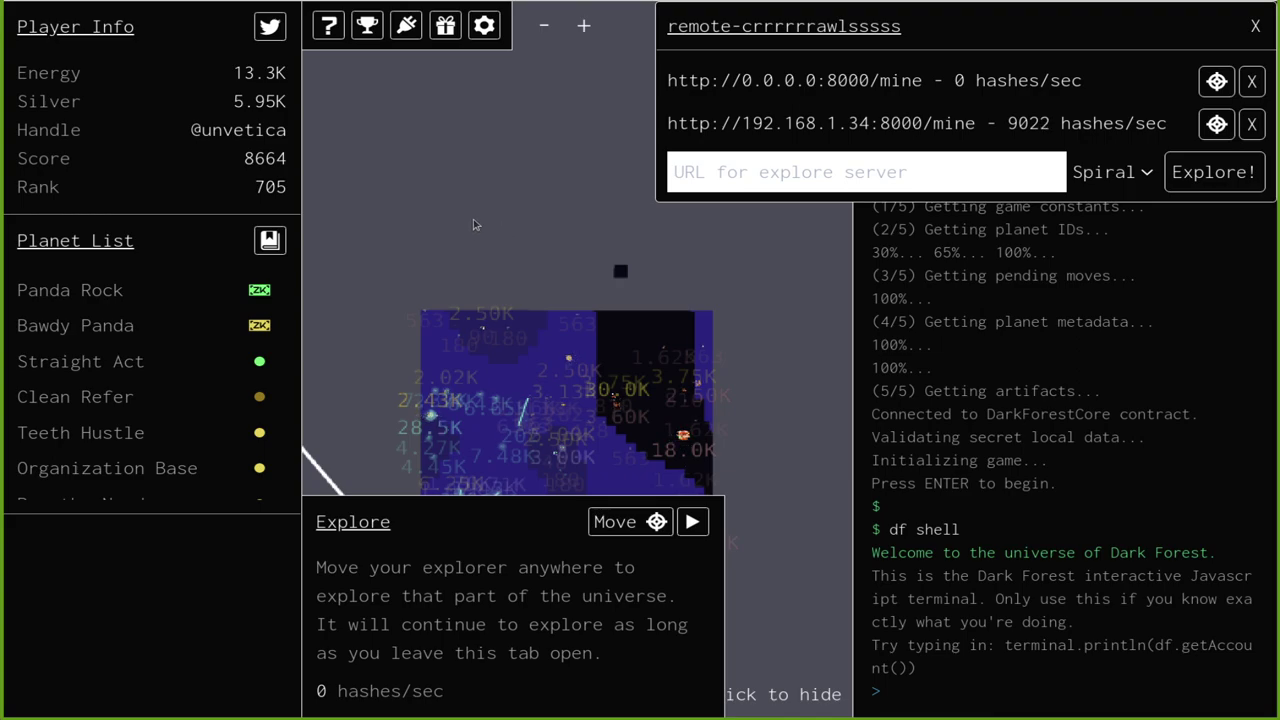
{"action": "left_click", "coordinate": [1217, 124]}
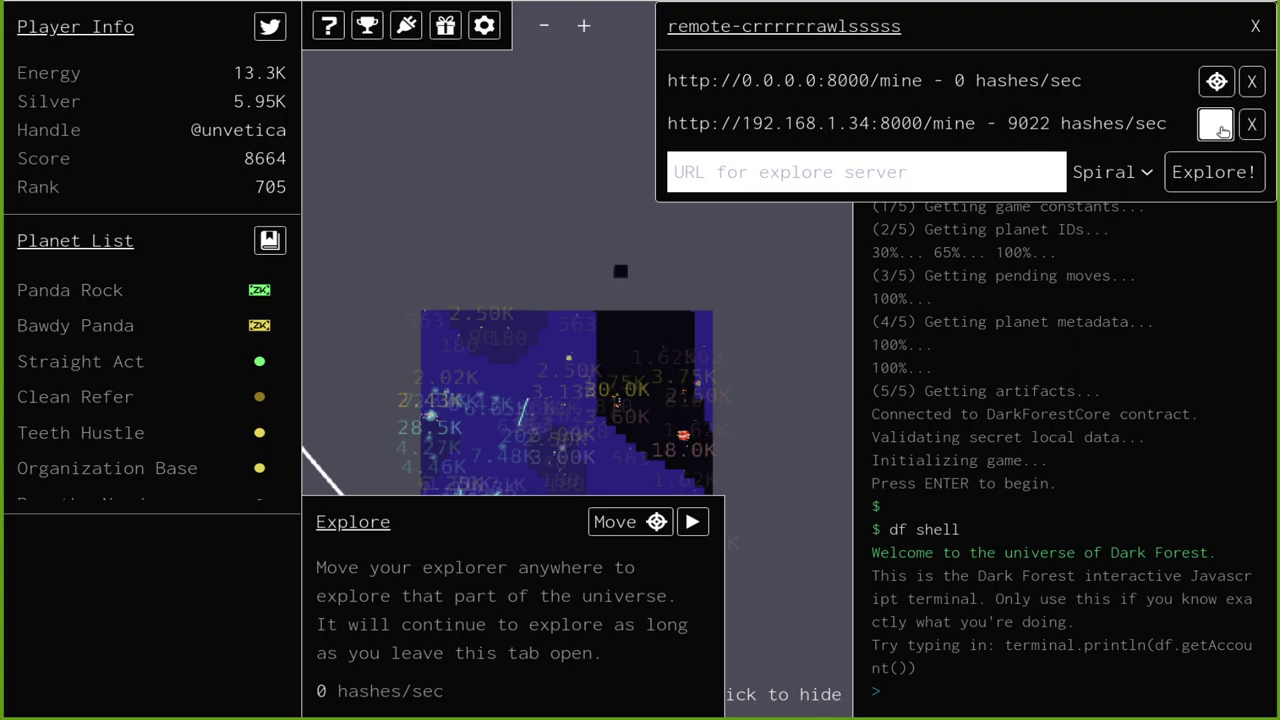
{"action": "left_click", "coordinate": [545, 170]}
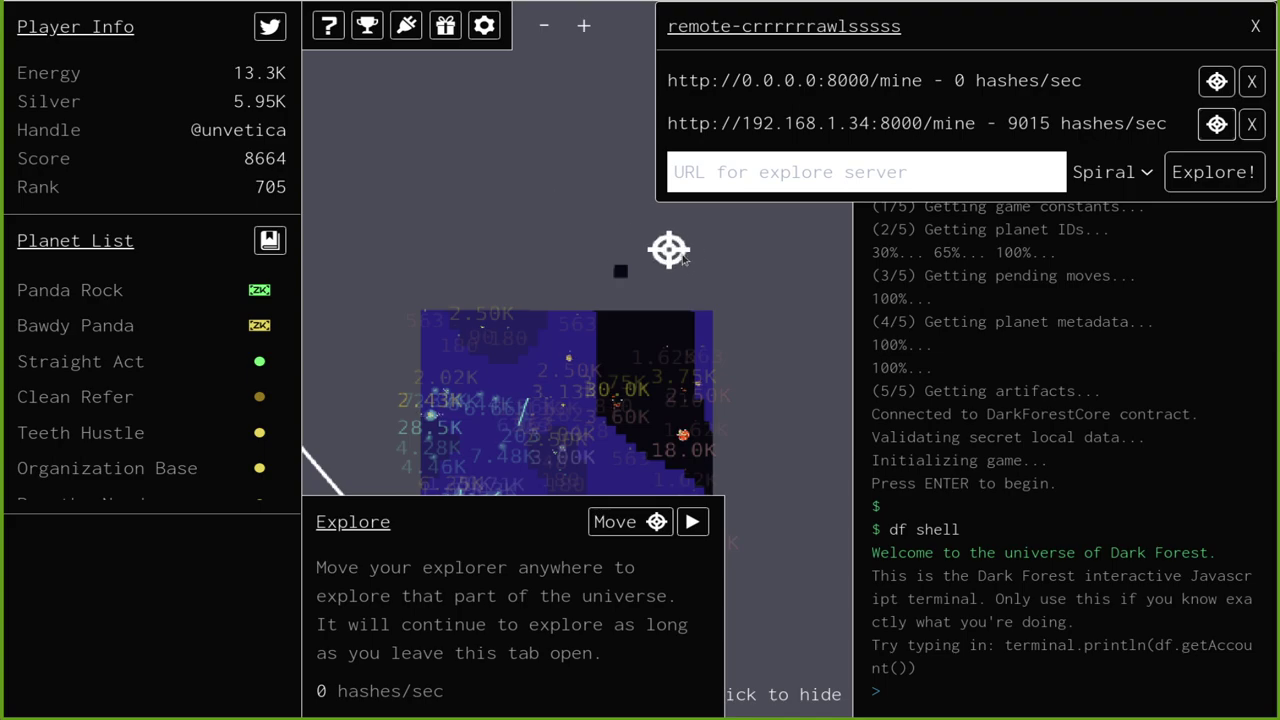
{"action": "scroll", "coordinate": [683, 260], "scroll_direction": "down", "scroll_amount": 2}
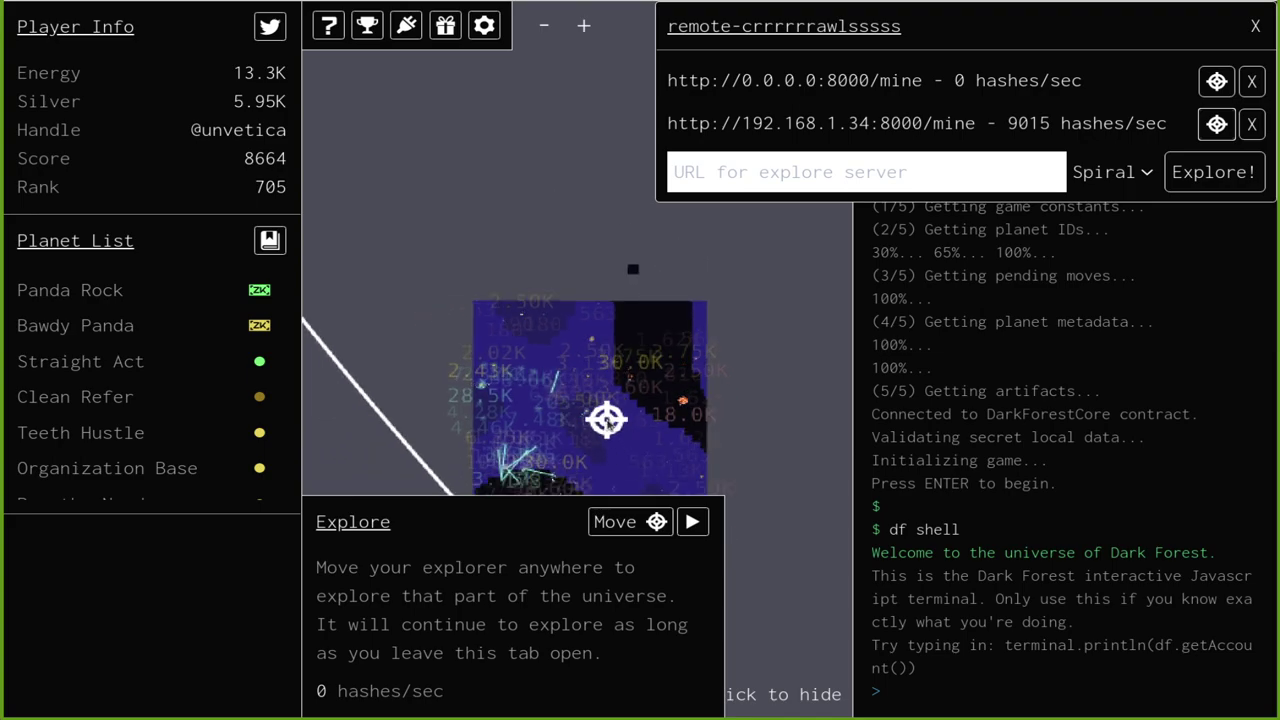
{"action": "left_click_drag", "start_coordinate": [743, 386], "coordinate": [695, 307]}
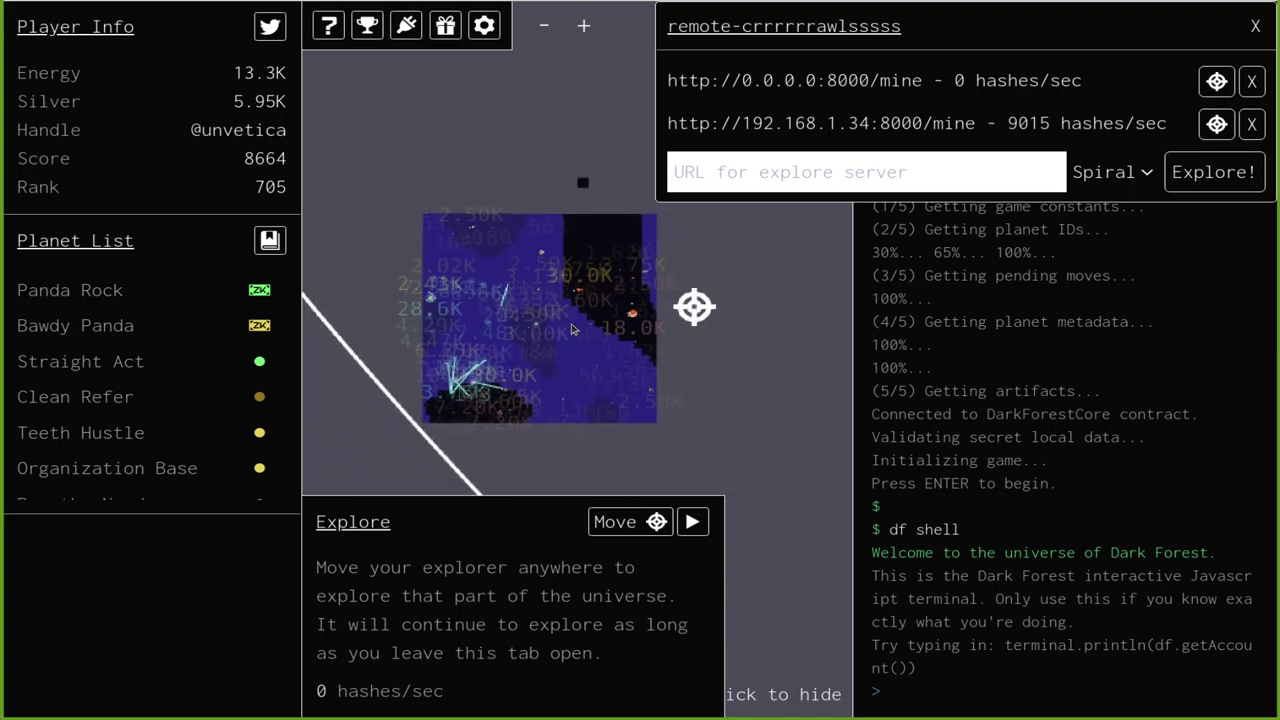
{"action": "left_click", "coordinate": [1216, 123]}
{"action": "left_click", "coordinate": [612, 310]}
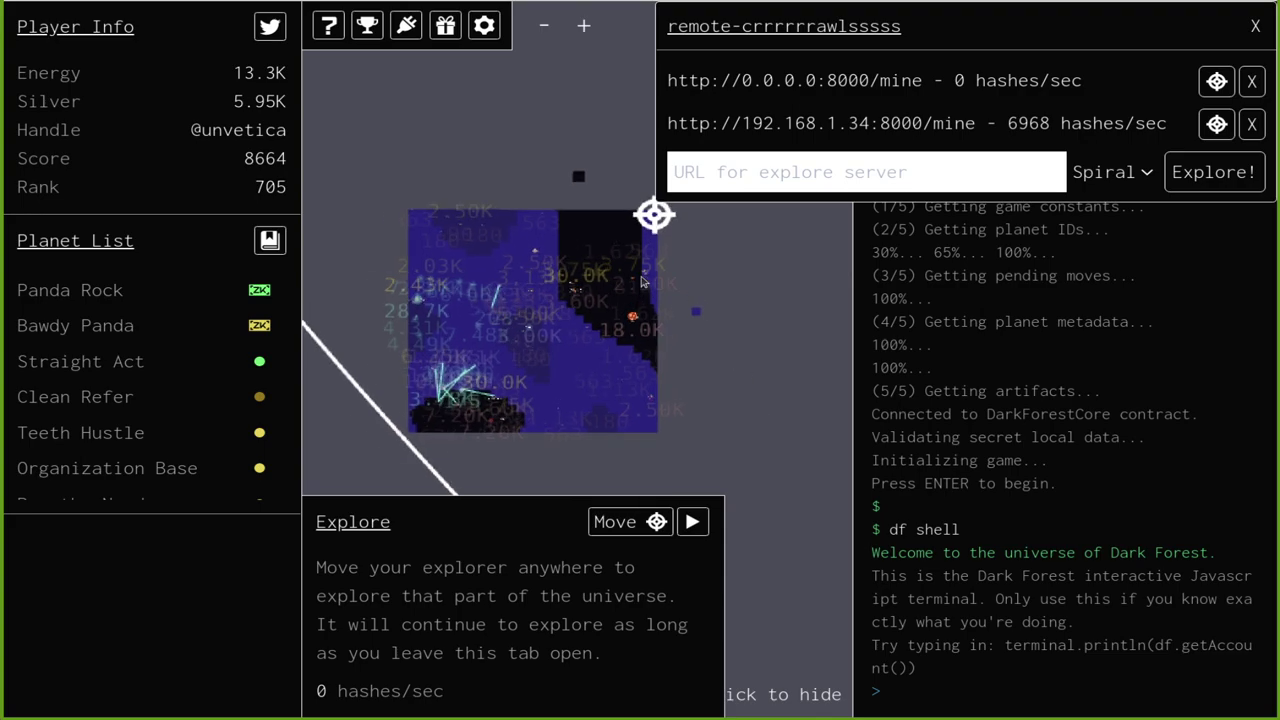
- Examine the map around the explorer's target at close and wide zoom to follow which chunks it mines along the mapped area's edge
{"action": "scroll", "coordinate": [640, 180], "scroll_direction": "up", "scroll_amount": 3}
{"action": "scroll", "coordinate": [606, 113], "scroll_direction": "up", "scroll_amount": 3}
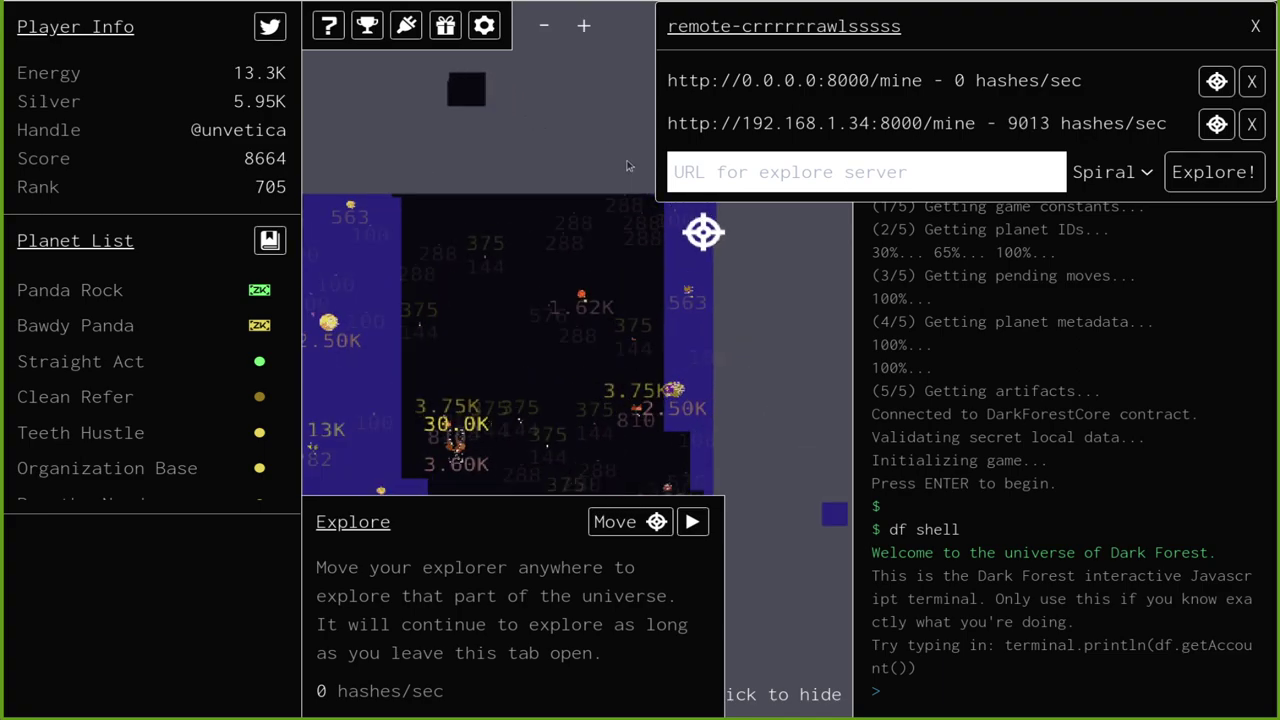
{"action": "scroll", "coordinate": [644, 330], "scroll_direction": "up", "scroll_amount": 4}
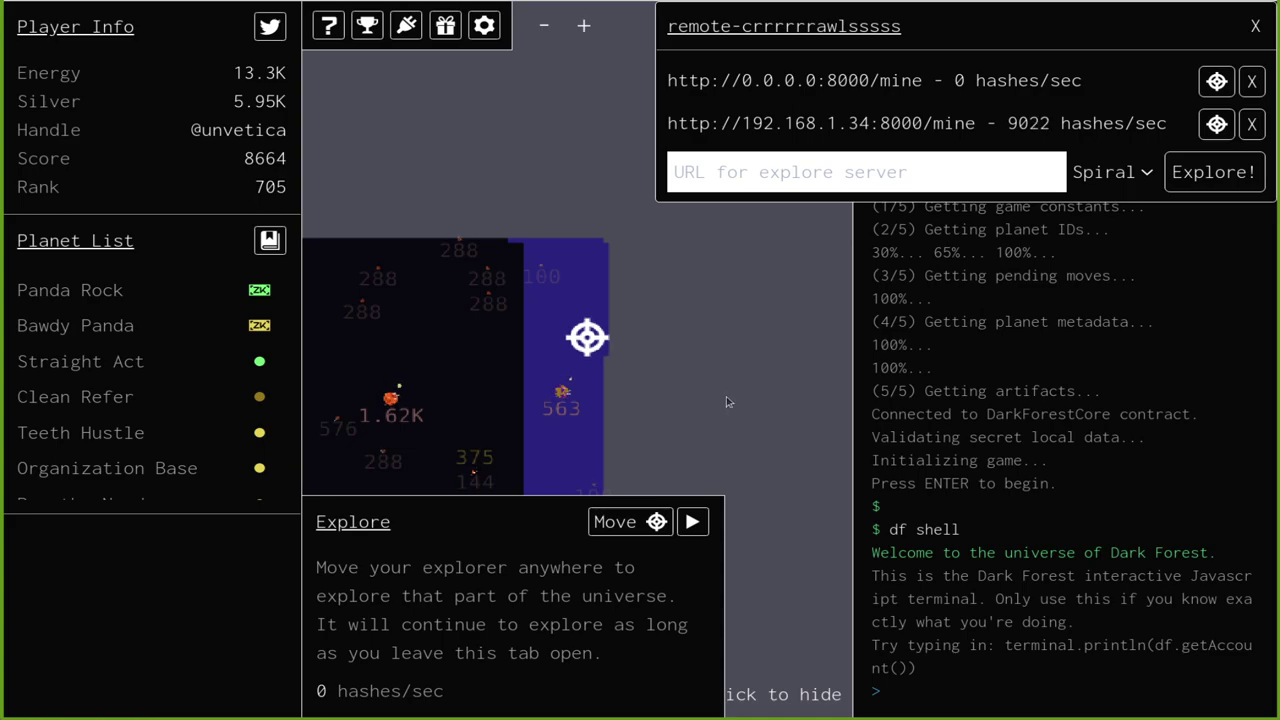
{"action": "left_click_drag", "start_coordinate": [728, 403], "coordinate": [719, 313]}
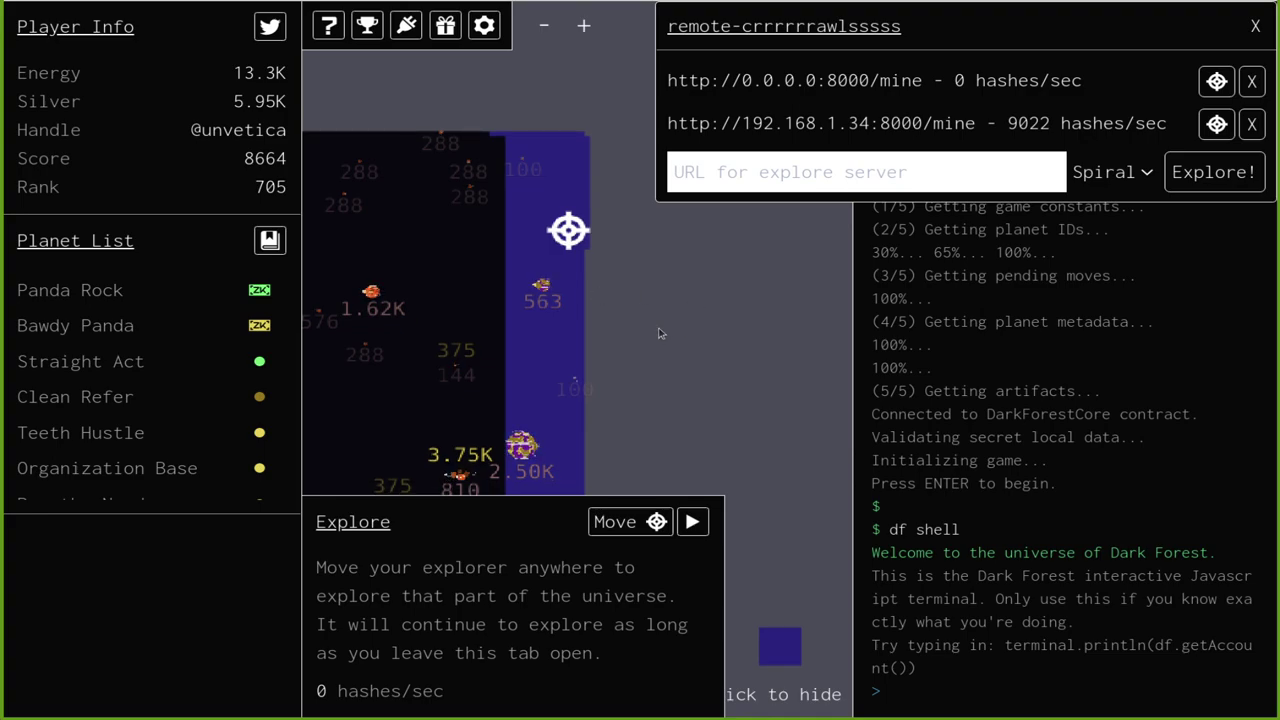
{"action": "scroll", "coordinate": [659, 333], "scroll_direction": "up", "scroll_amount": 3}
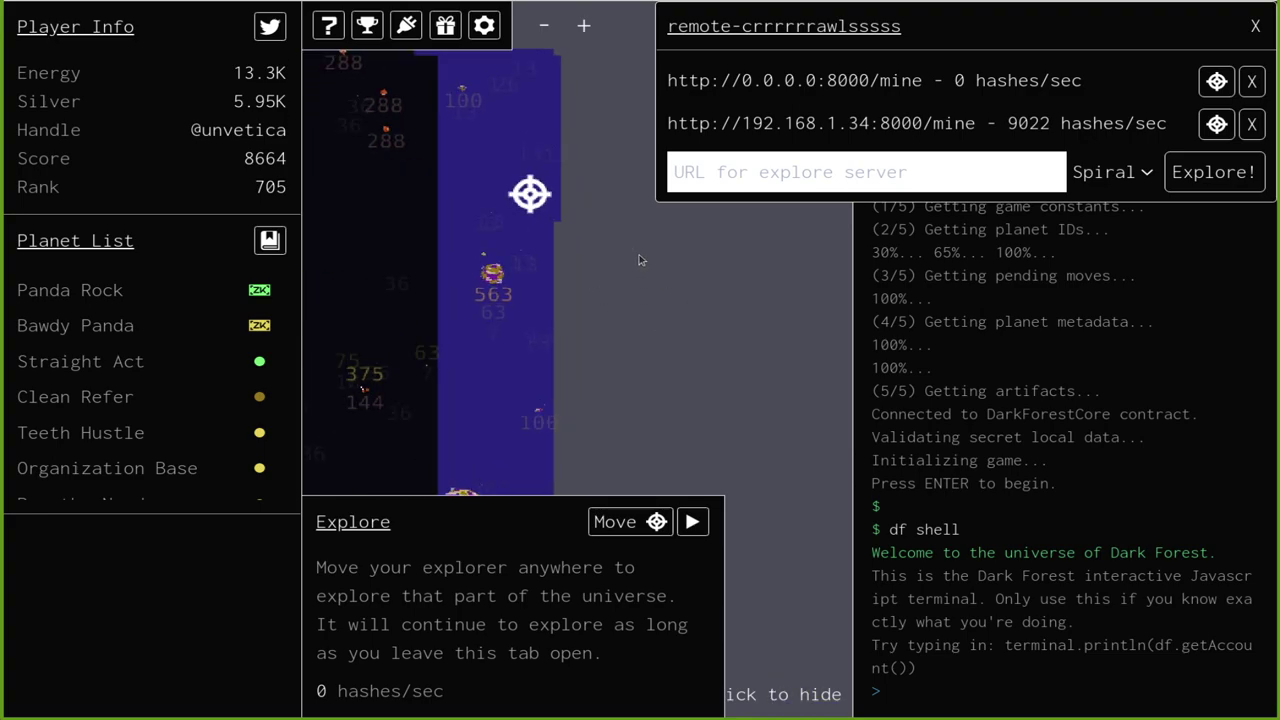
{"action": "left_click_drag", "start_coordinate": [640, 266], "coordinate": [727, 303]}
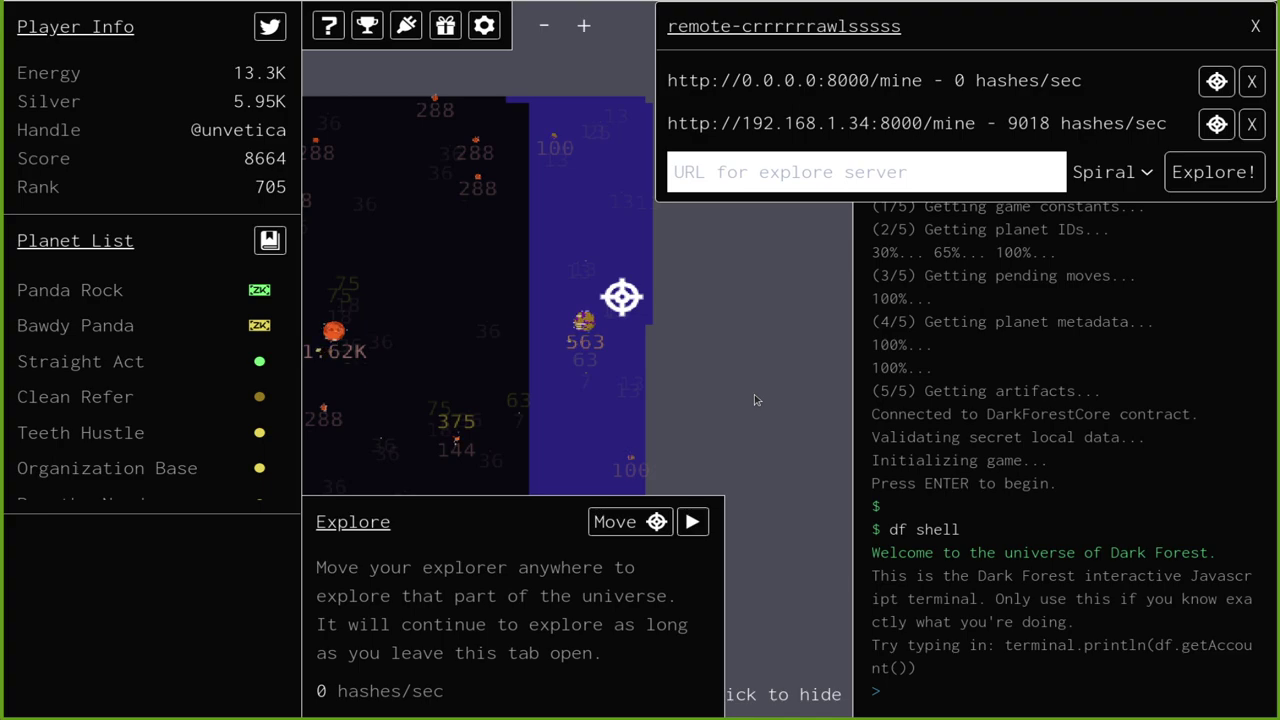
{"action": "scroll", "coordinate": [754, 399], "scroll_direction": "down", "scroll_amount": 4}
{"action": "scroll", "coordinate": [756, 400], "scroll_direction": "down", "scroll_amount": 4}
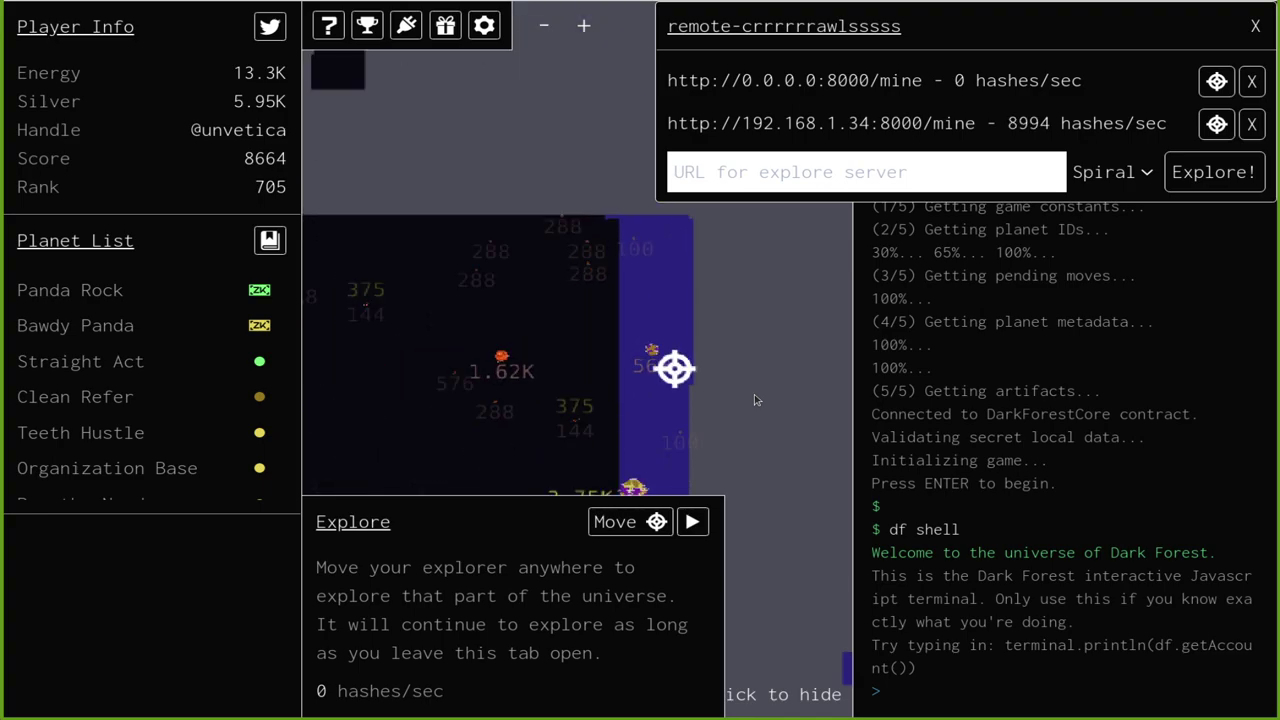
{"action": "scroll", "coordinate": [750, 300], "scroll_direction": "down", "scroll_amount": 4}
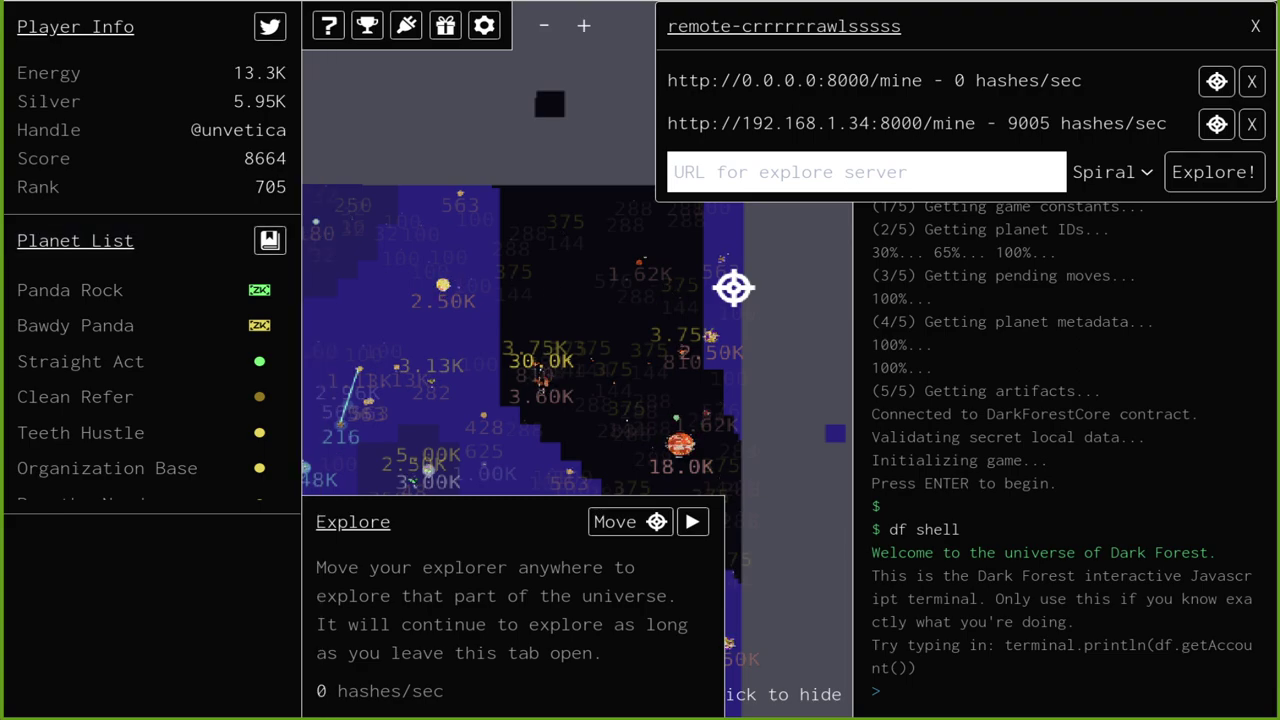
{"action": "left_click", "coordinate": [1253, 124]}
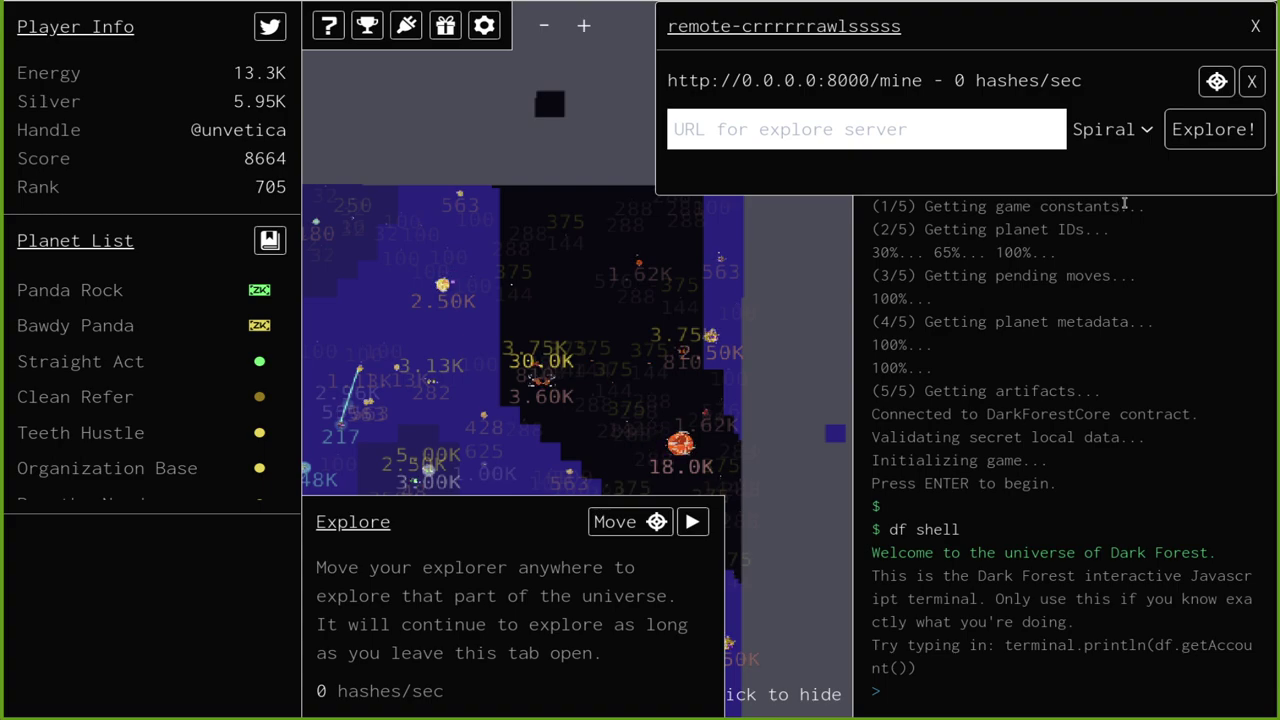
{"action": "left_click", "coordinate": [1255, 26]}
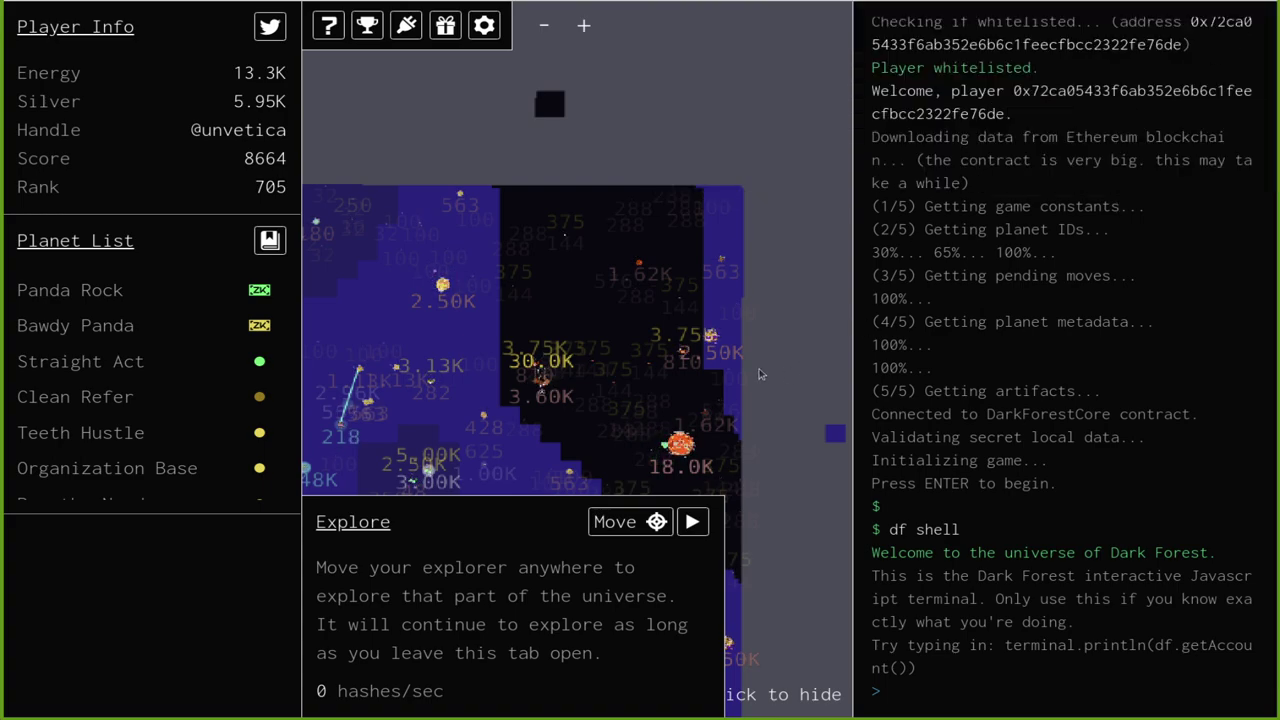
- Rerun remote-crrrrrrawlsssss from the Plugin Library to check which explore server it loads by default, and close its window
{"action": "left_click", "coordinate": [406, 25]}
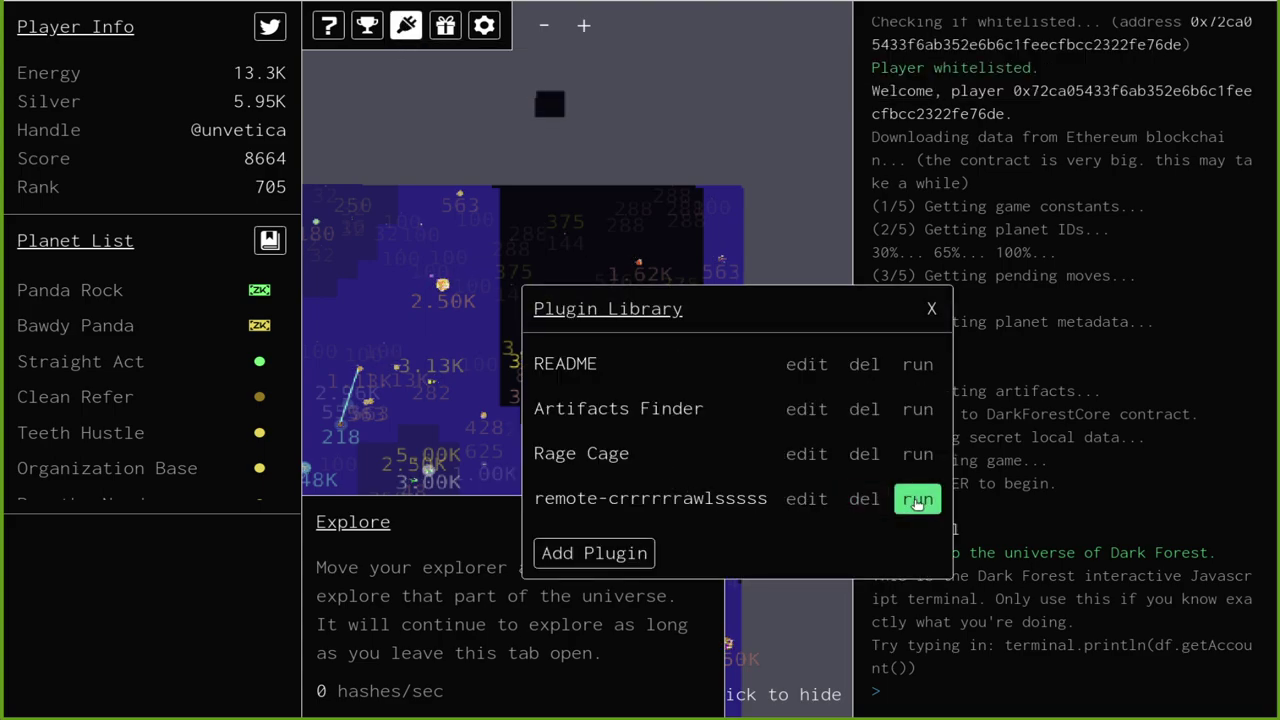
{"action": "left_click", "coordinate": [917, 498]}
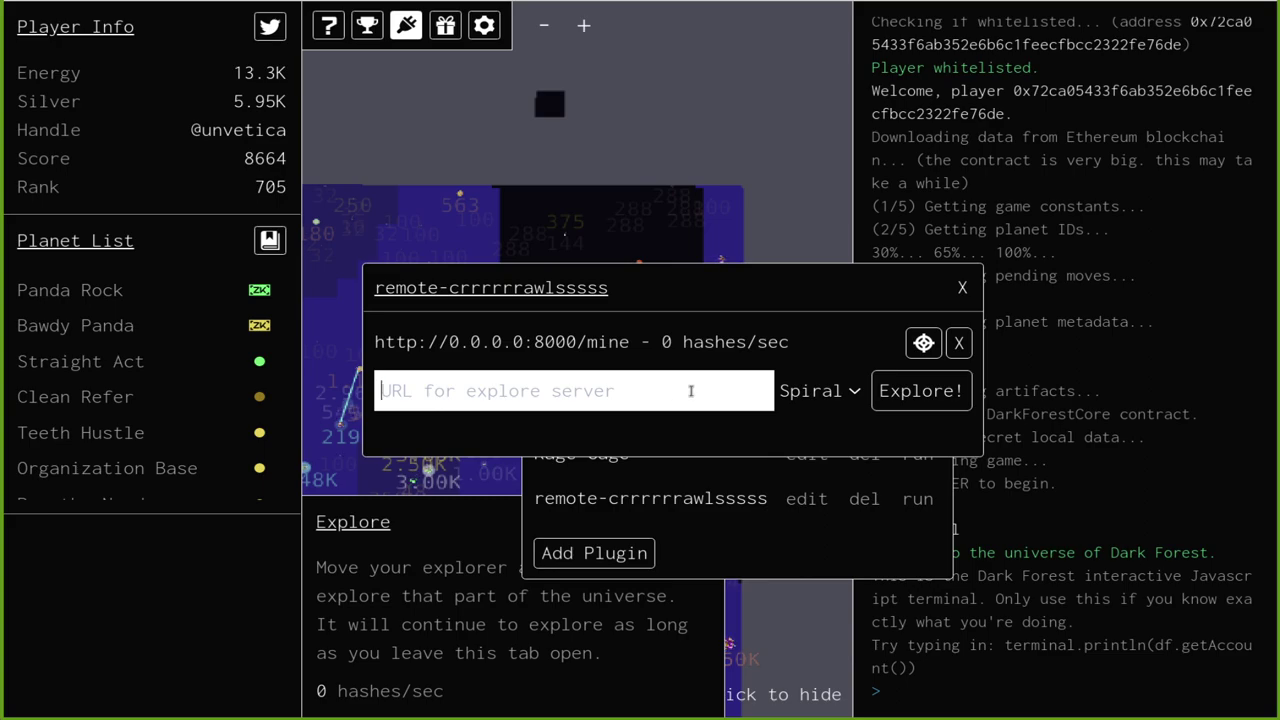
{"action": "left_click", "coordinate": [704, 389]}
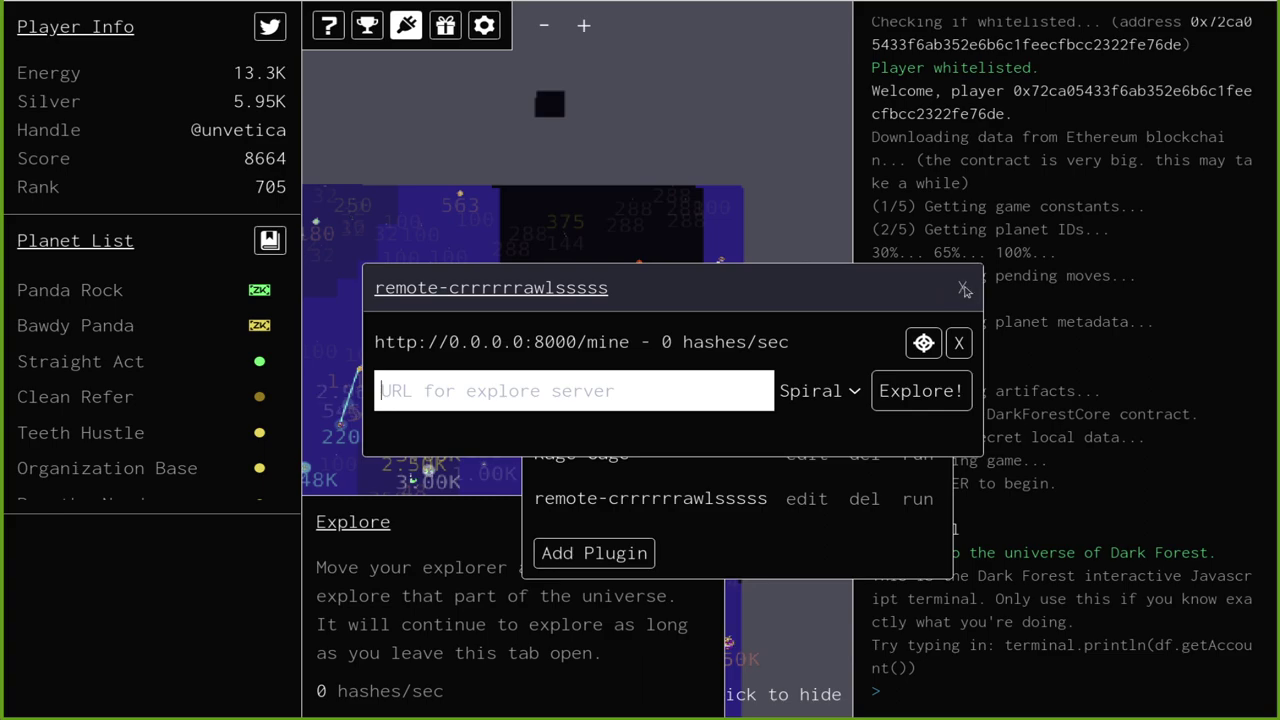
{"action": "left_click", "coordinate": [962, 287]}
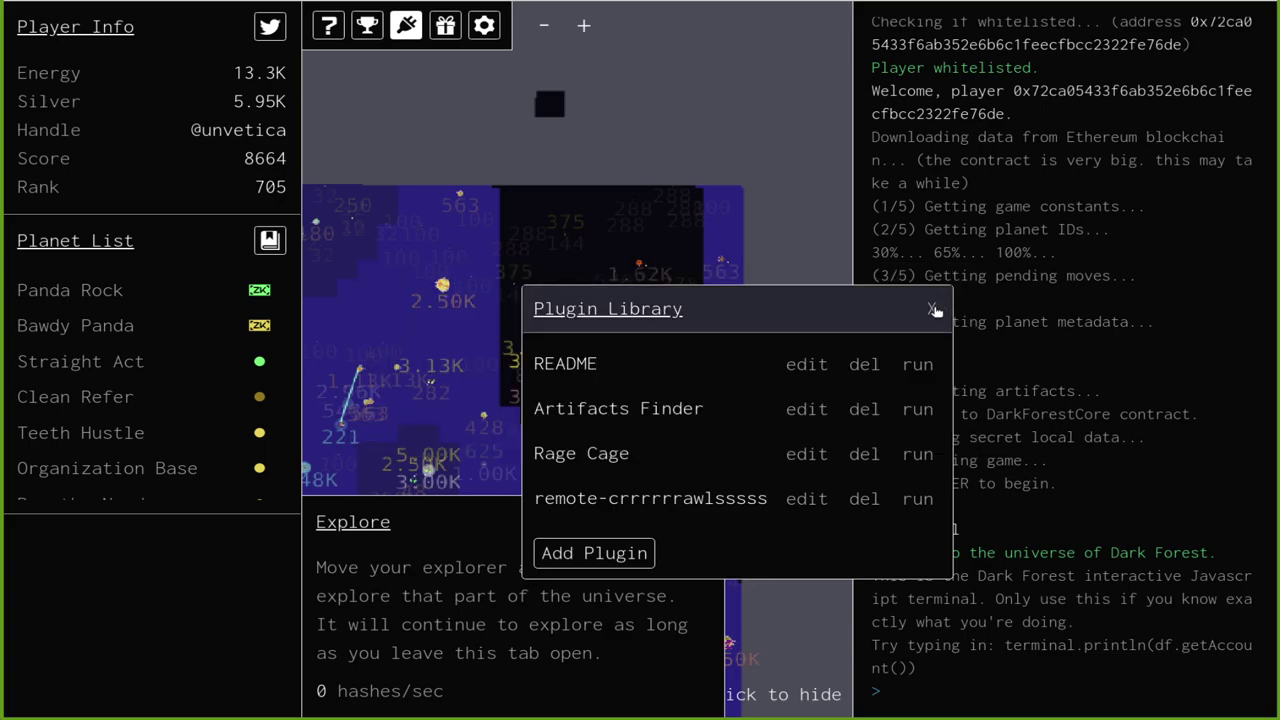
- Open the remote-crrrrrrawlsssss code for editing and locate the addMiner call in the Plugin class constructor
{"action": "left_click", "coordinate": [806, 498]}
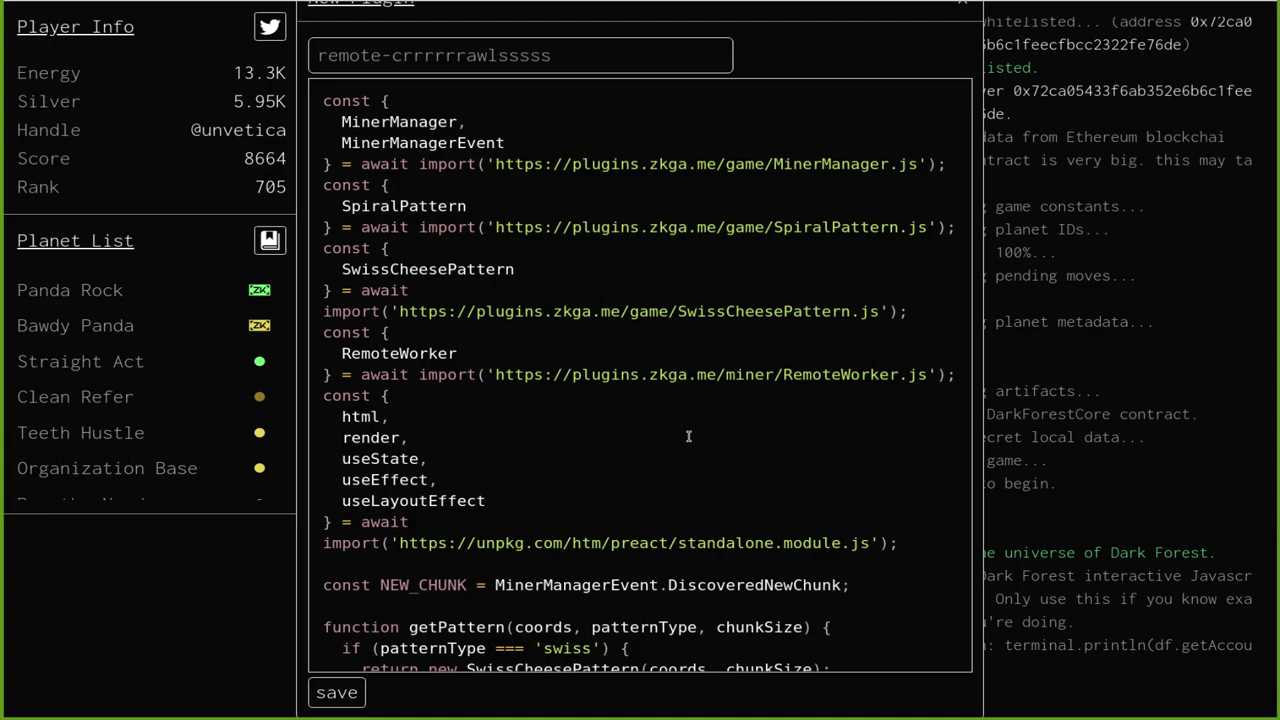
{"action": "scroll", "coordinate": [688, 436], "scroll_direction": "down", "scroll_amount": 10}
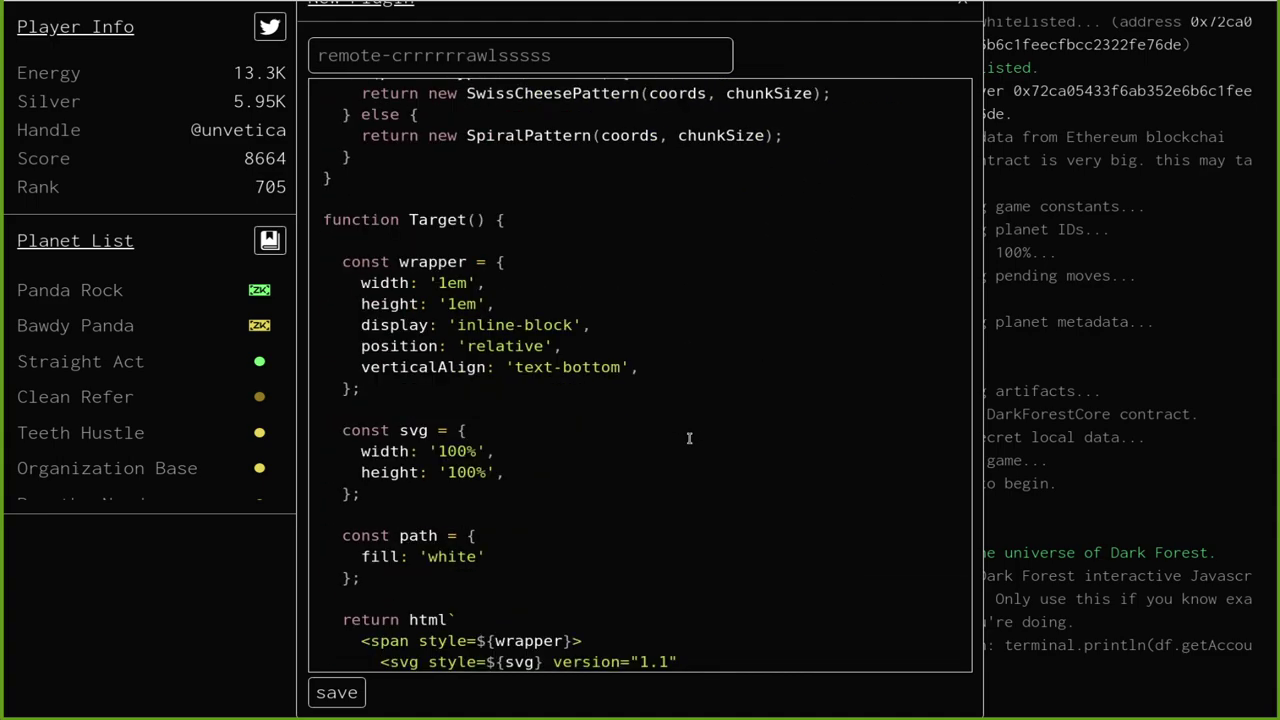
{"action": "scroll", "coordinate": [689, 437], "scroll_direction": "down", "scroll_amount": 18}
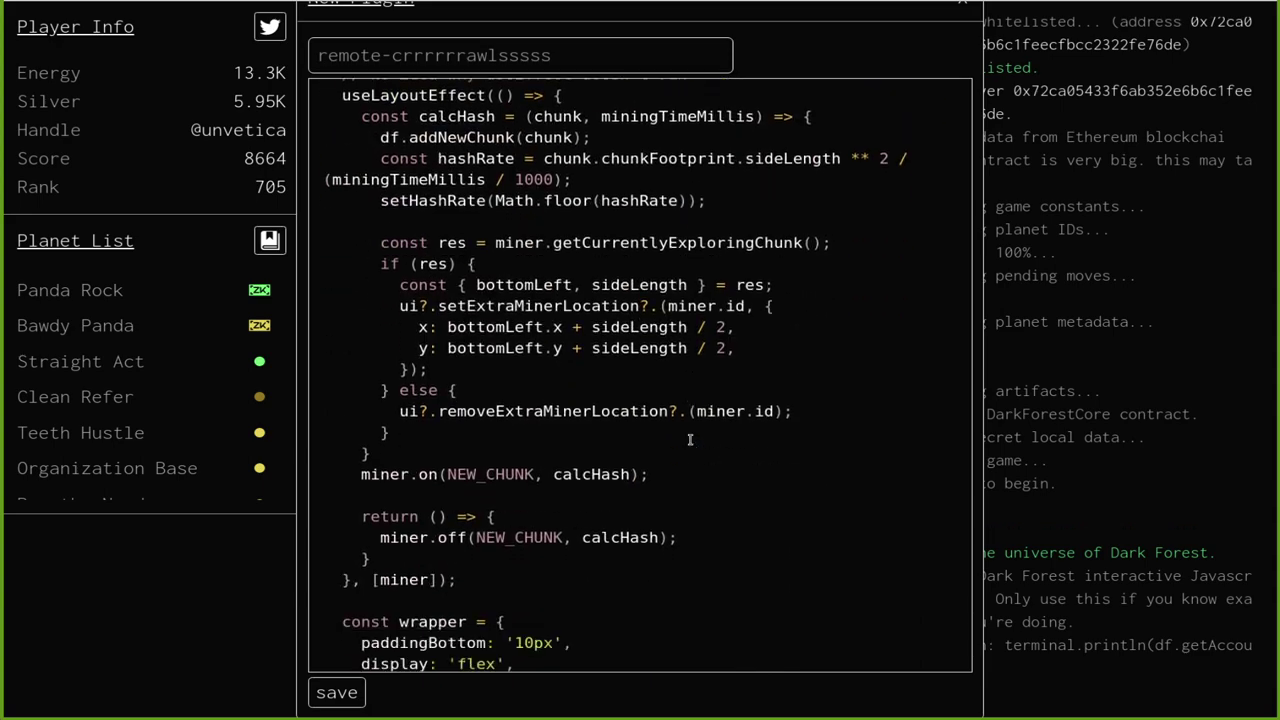
{"action": "scroll", "coordinate": [689, 437], "scroll_direction": "down", "scroll_amount": 20}
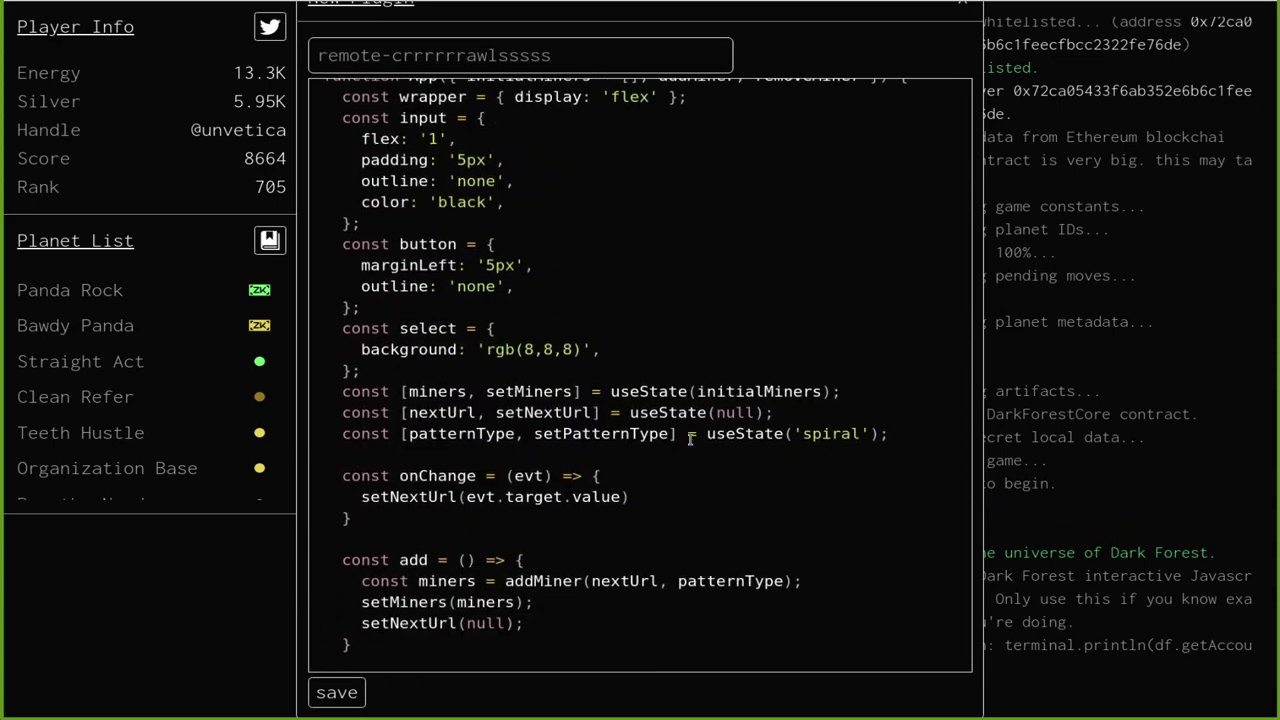
{"action": "scroll", "coordinate": [689, 438], "scroll_direction": "down", "scroll_amount": 20}
{"action": "scroll", "coordinate": [689, 438], "scroll_direction": "up", "scroll_amount": 6}
{"action": "scroll", "coordinate": [689, 439], "scroll_direction": "up", "scroll_amount": 5}
{"action": "left_click_drag", "start_coordinate": [428, 578], "coordinate": [462, 574]}
{"action": "scroll", "coordinate": [754, 409], "scroll_direction": "down", "scroll_amount": 5}
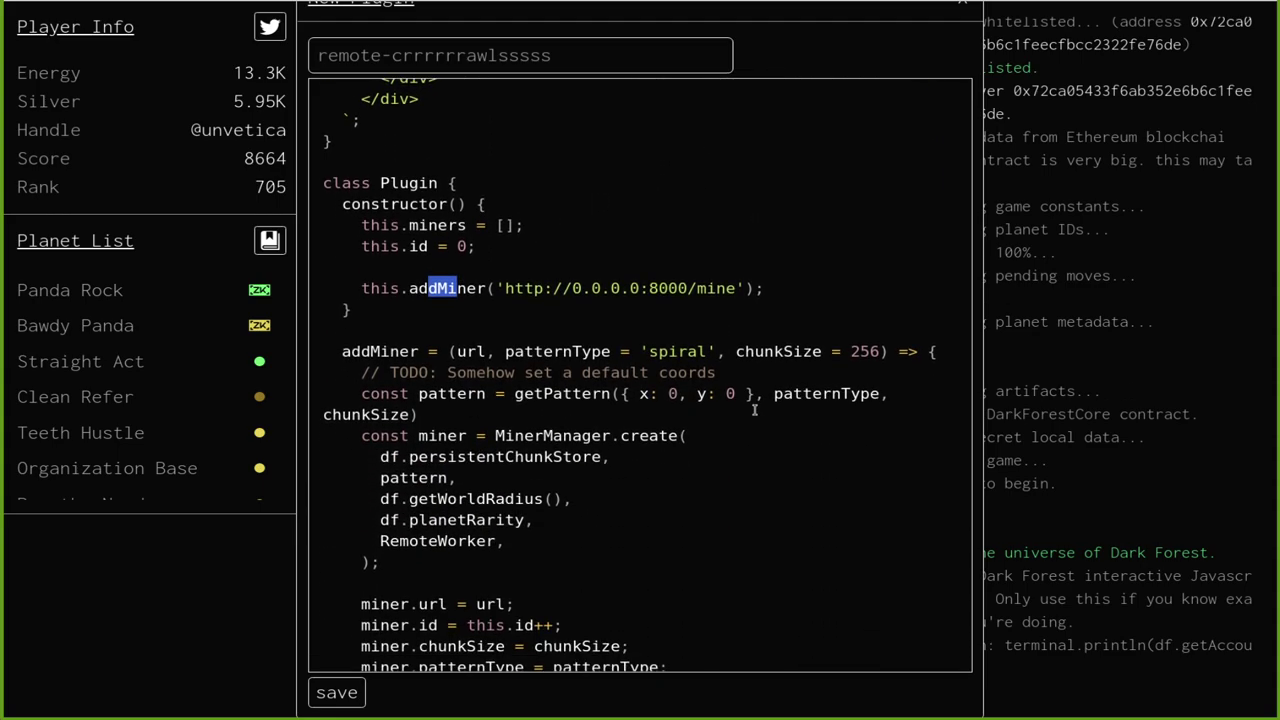
- Set the server address in the constructor's addMiner URL to 192.168.1.34, keeping port 8000 and the /mine path
{"action": "left_click", "coordinate": [574, 288]}
{"action": "key", "text": "BackSpace"}
{"action": "key", "text": "BackSpace"}
{"action": "key", "text": "BackSpace"}
{"action": "key", "text": "BackSpace"}
{"action": "key", "text": "BackSpace"}
{"action": "key", "text": "BackSpace"}
{"action": "key", "text": "BackSpace"}
{"action": "type", "text": "192.168.1.34"}
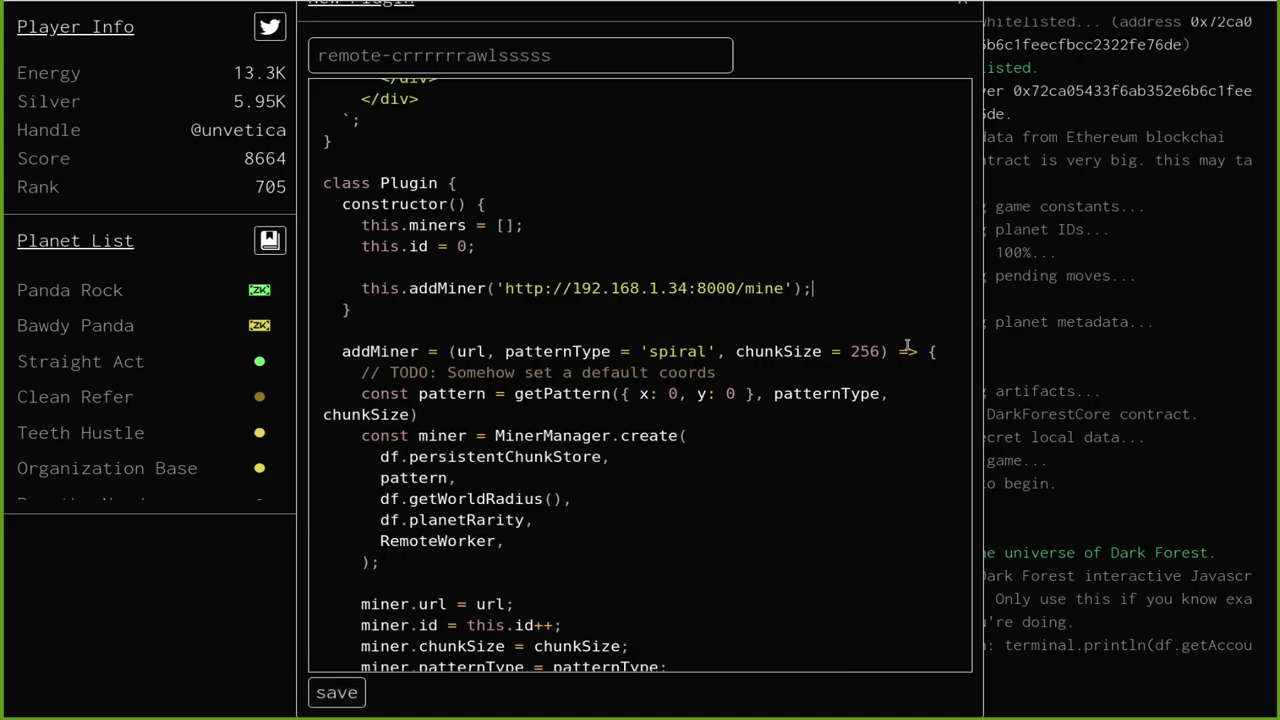
- Add an empty line below the addMiner call and set this.id to 1 in the constructor
{"action": "key", "text": "Return"}
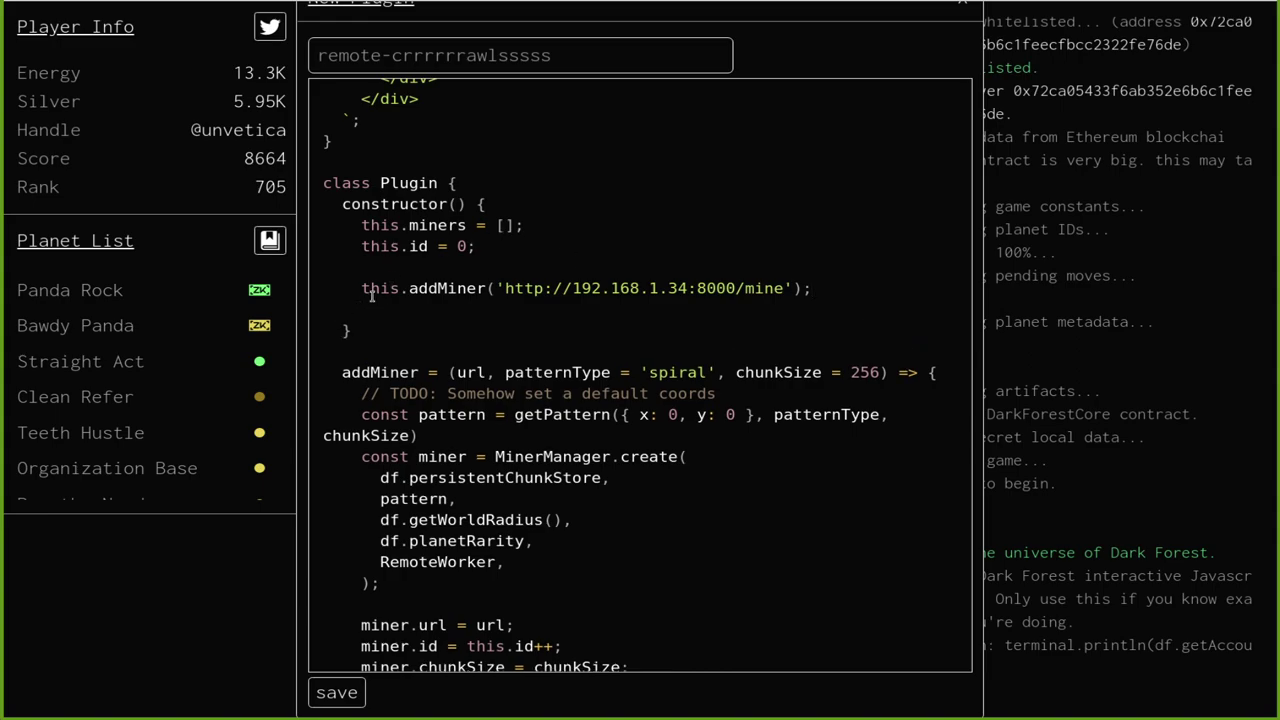
{"action": "left_click_drag", "start_coordinate": [361, 288], "coordinate": [400, 290]}
{"action": "left_click", "coordinate": [443, 303]}
{"action": "left_click", "coordinate": [468, 247]}
- Copy the complete addMiner call and place the cursor on the empty line below it
{"action": "double_click", "coordinate": [364, 288]}
{"action": "left_click_drag", "start_coordinate": [402, 288], "coordinate": [814, 288]}
{"action": "key", "text": "ctrl+c"}
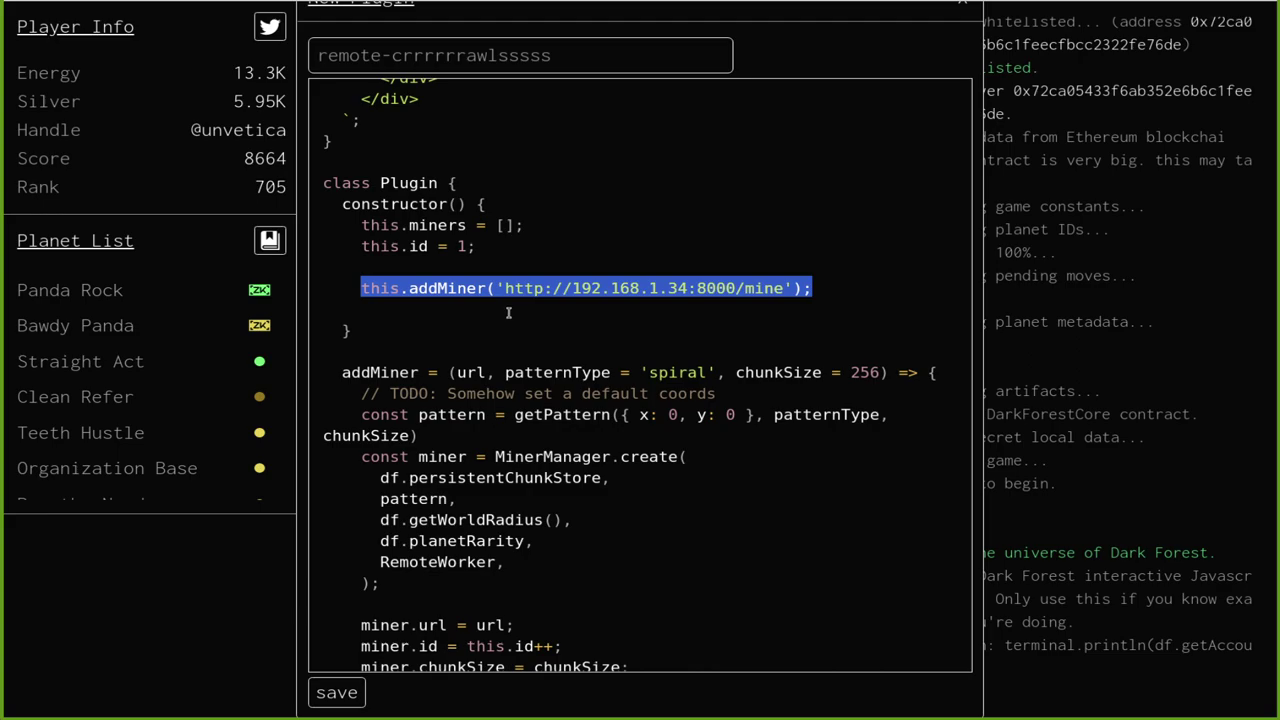
{"action": "left_click", "coordinate": [392, 307]}
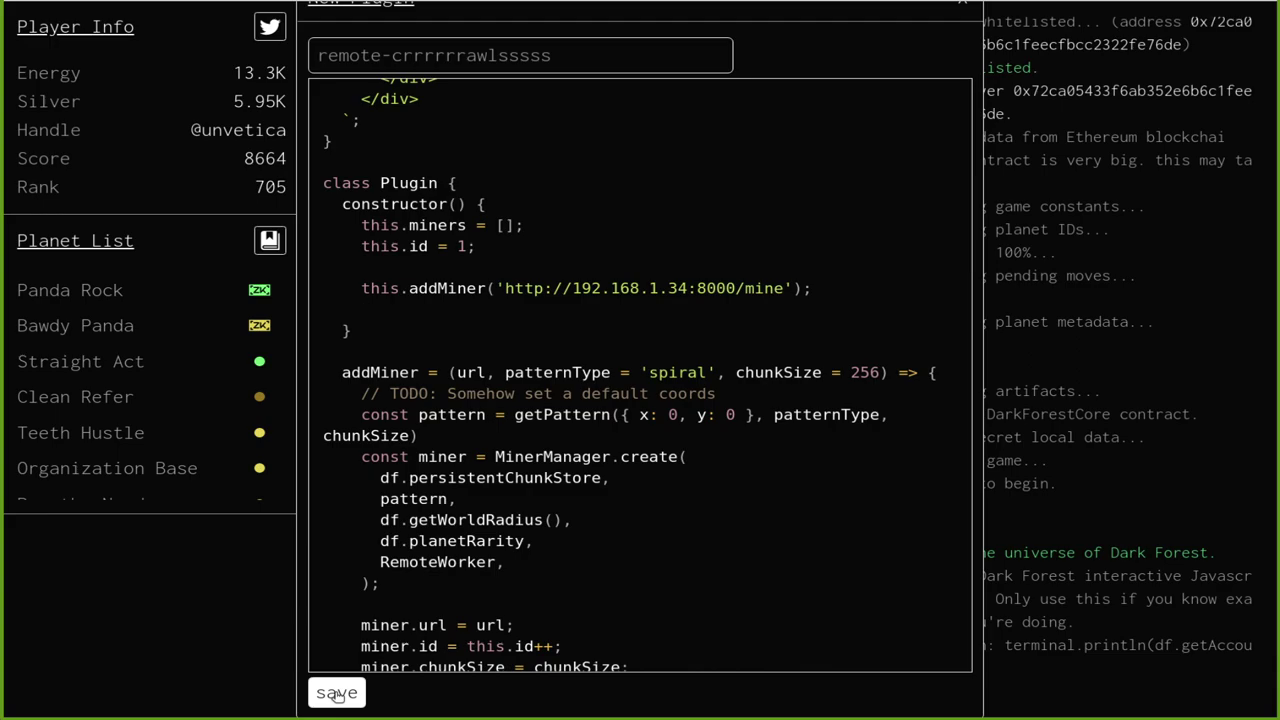
- Set this.id back to 0 and paste a second addMiner call below the first, using the placeholder address 192.168.1.3xx
{"action": "left_click", "coordinate": [462, 246]}
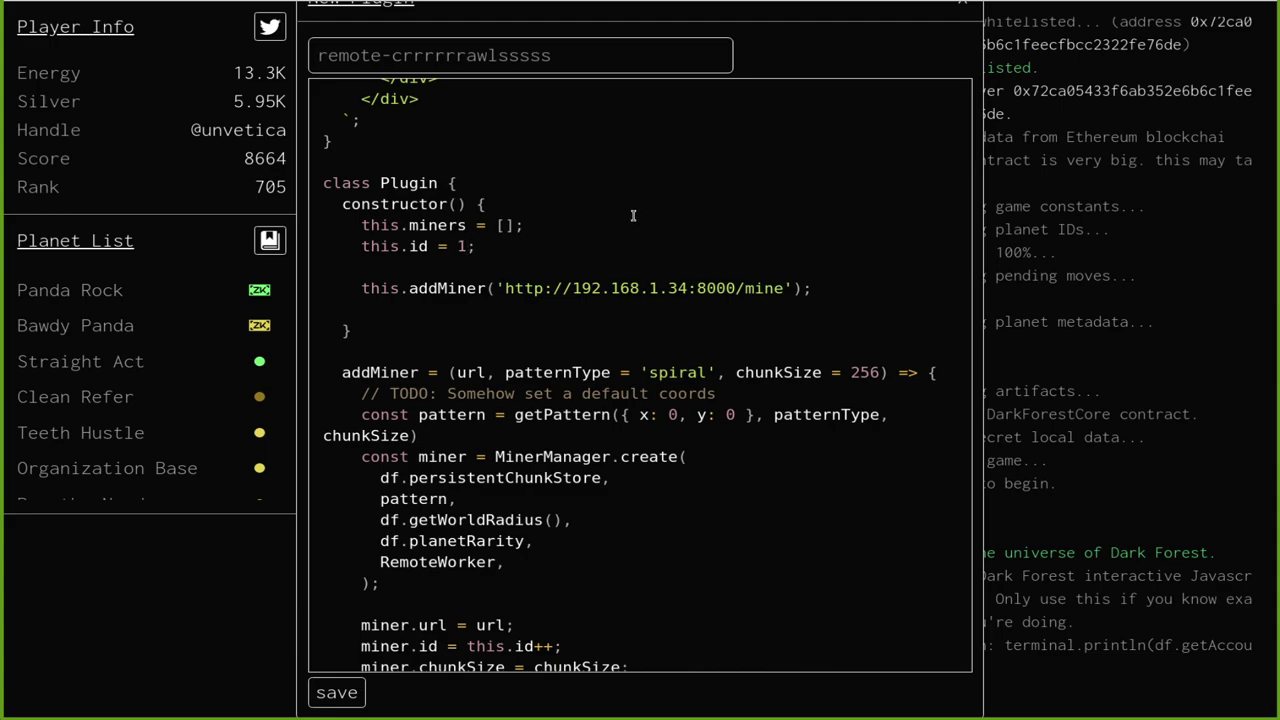
{"action": "key", "text": "BackSpace"}
{"action": "type", "text": "0"}
{"action": "key", "text": "ctrl+v"}
{"action": "left_click", "coordinate": [686, 309]}
{"action": "type", "text": "xx"}
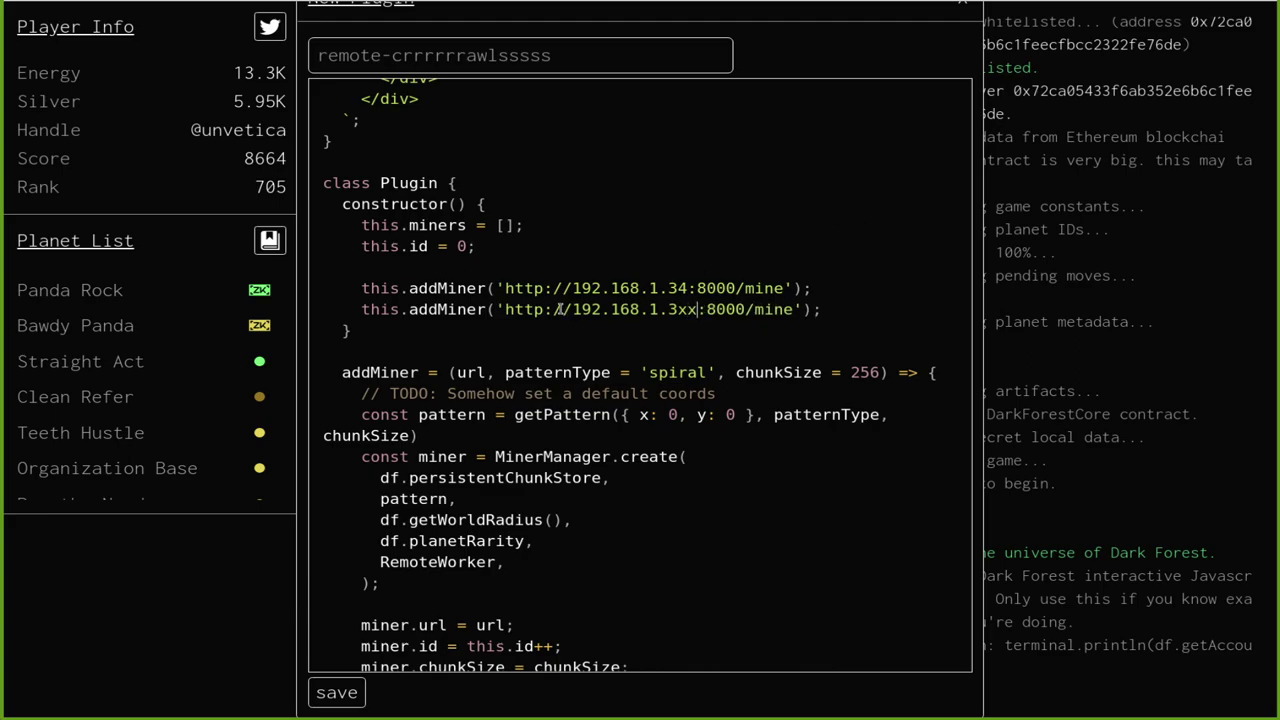
- Delete the addMiner line with the 192.168.1.3xx placeholder and save the plugin
{"action": "triple_click", "coordinate": [562, 309]}
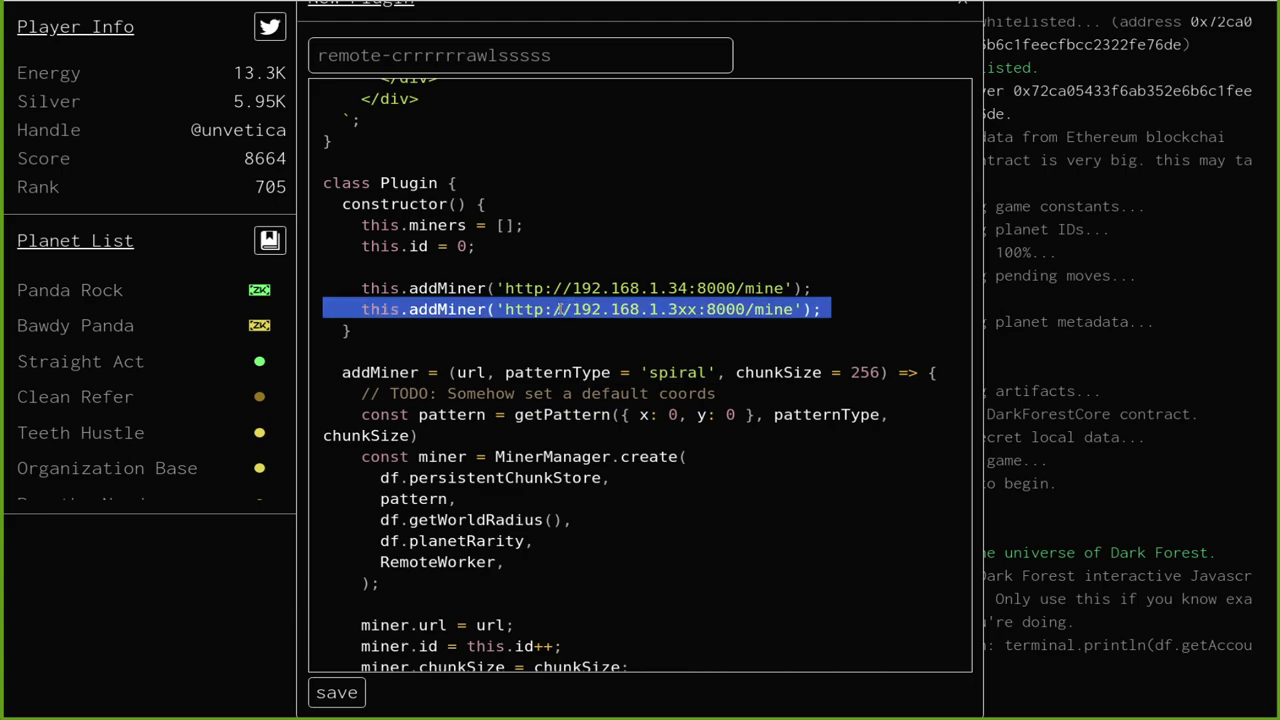
{"action": "key", "text": "BackSpace"}
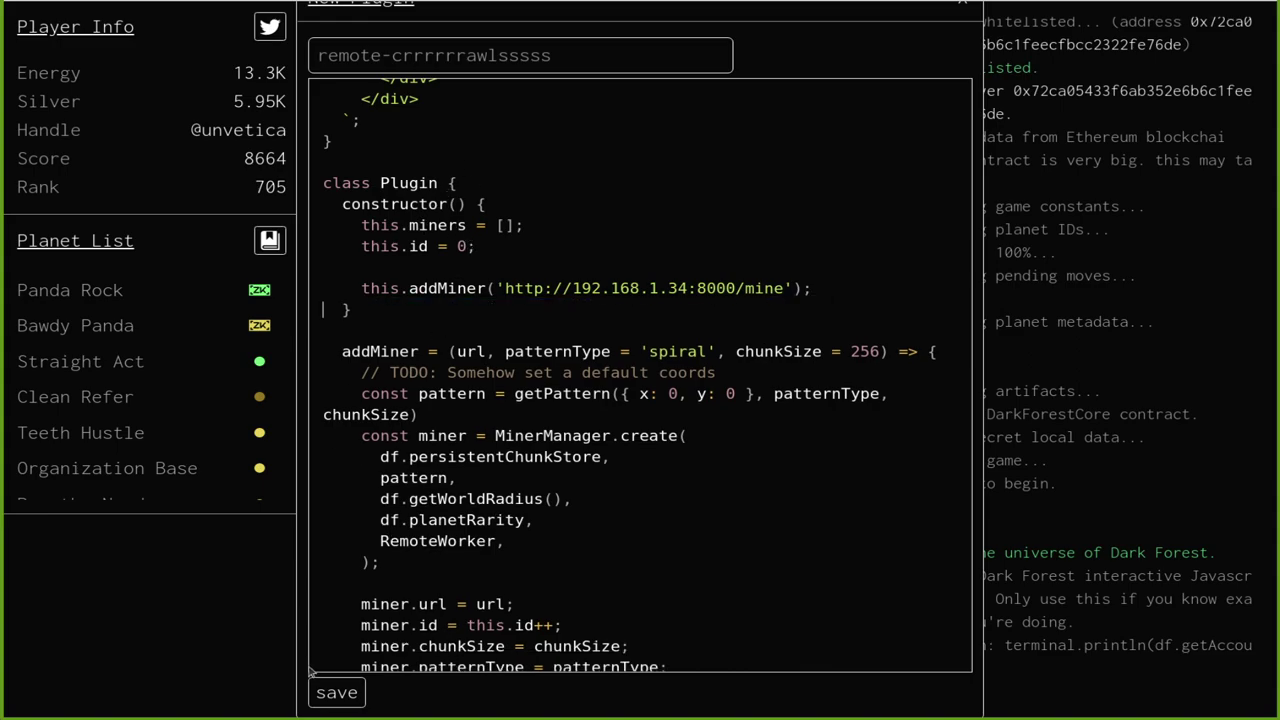
{"action": "left_click", "coordinate": [336, 692]}
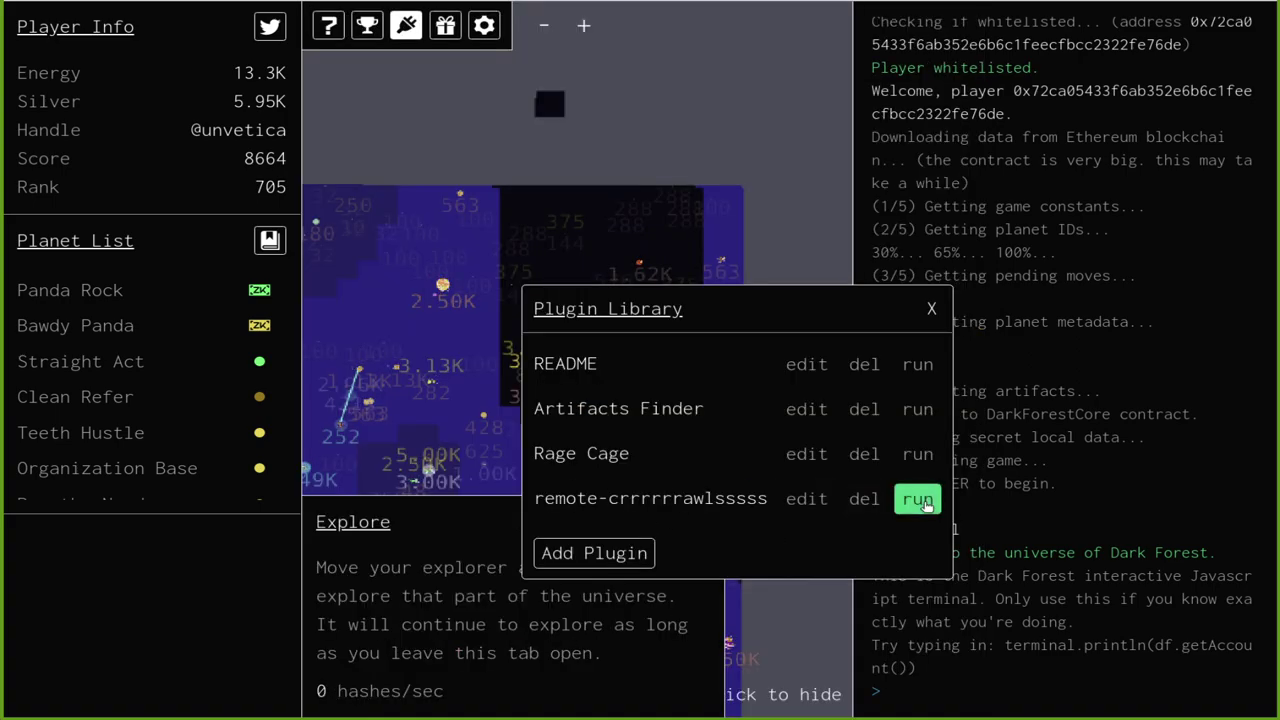
{"action": "left_click", "coordinate": [920, 500]}
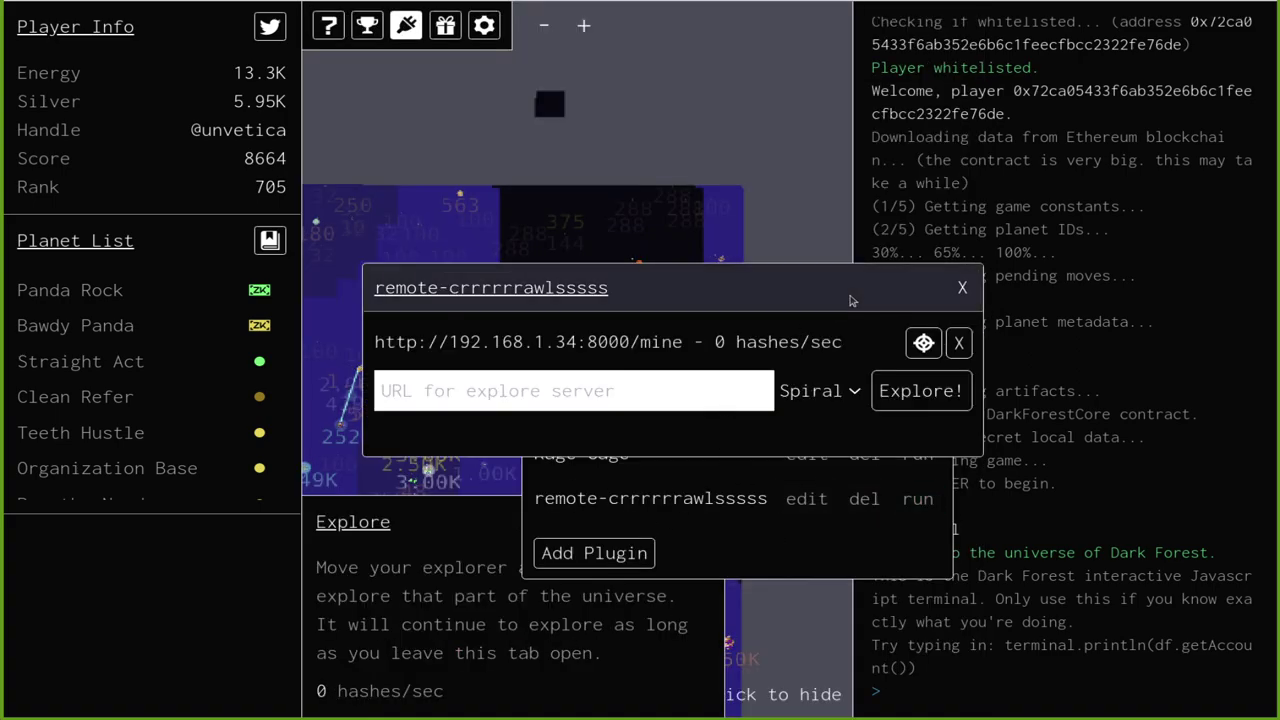
{"action": "left_click", "coordinate": [924, 343]}
{"action": "left_click", "coordinate": [512, 244]}
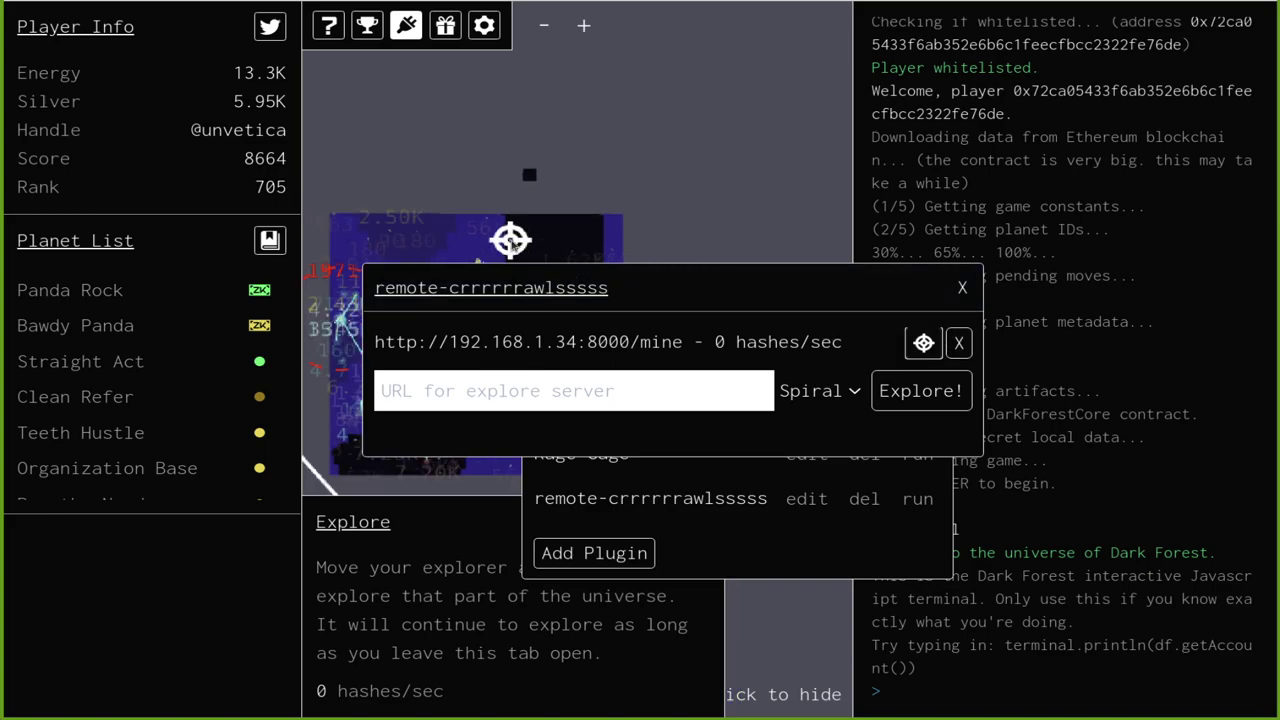
- Move the remote explorer and Plugin Library windows clear of the map and retarget the 192.168.1.34 explorer near the mapped area's centre
{"action": "left_click_drag", "start_coordinate": [677, 343], "coordinate": [965, 90]}
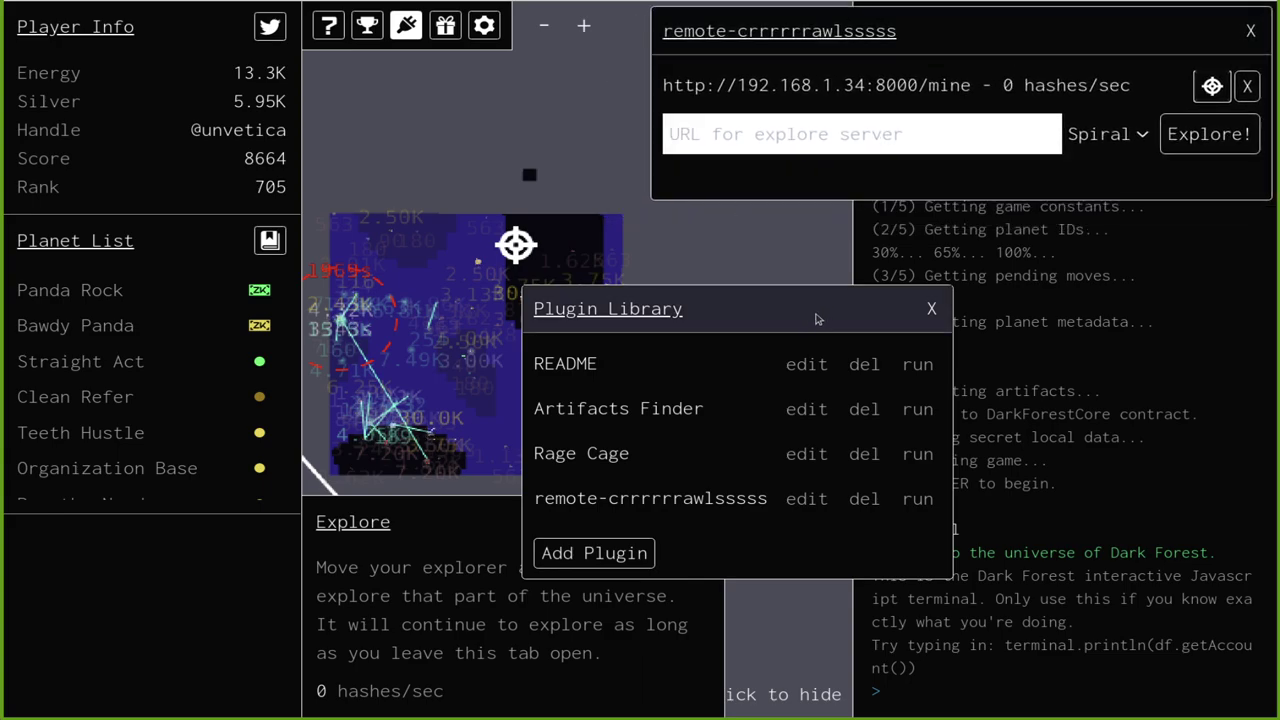
{"action": "left_click_drag", "start_coordinate": [811, 320], "coordinate": [1099, 442]}
{"action": "left_click", "coordinate": [1212, 86]}
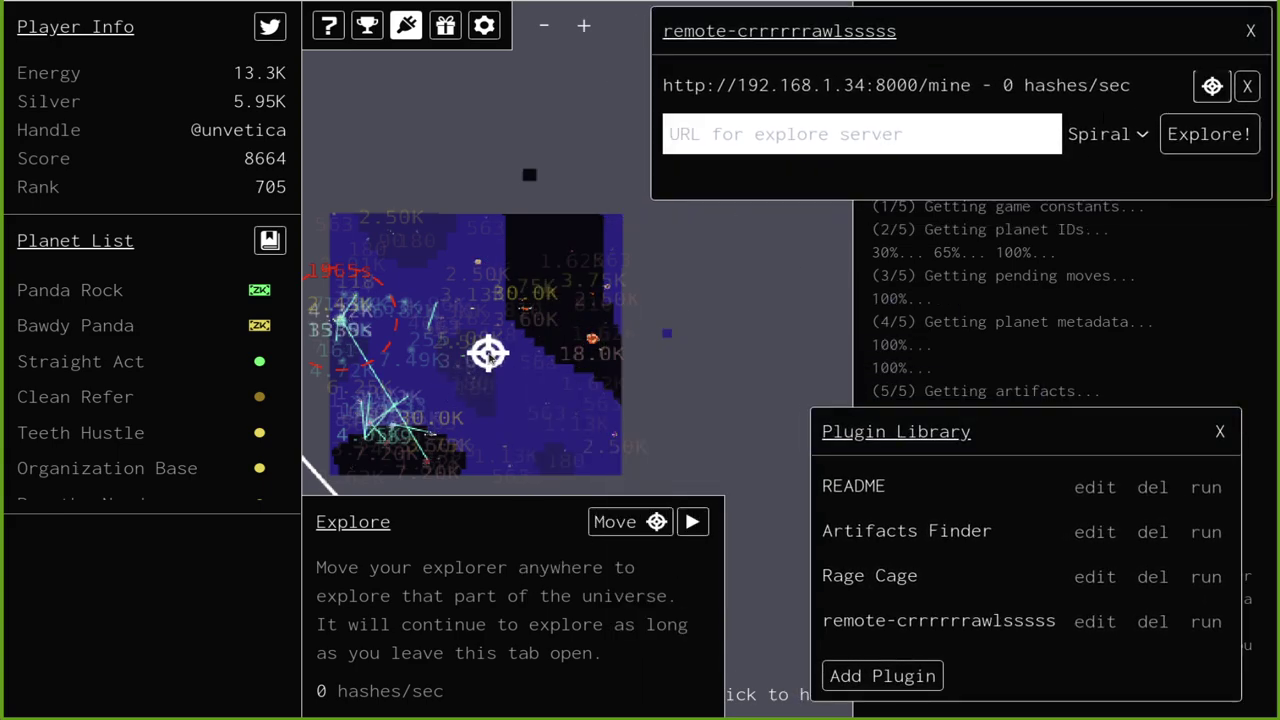
{"action": "left_click", "coordinate": [488, 353]}
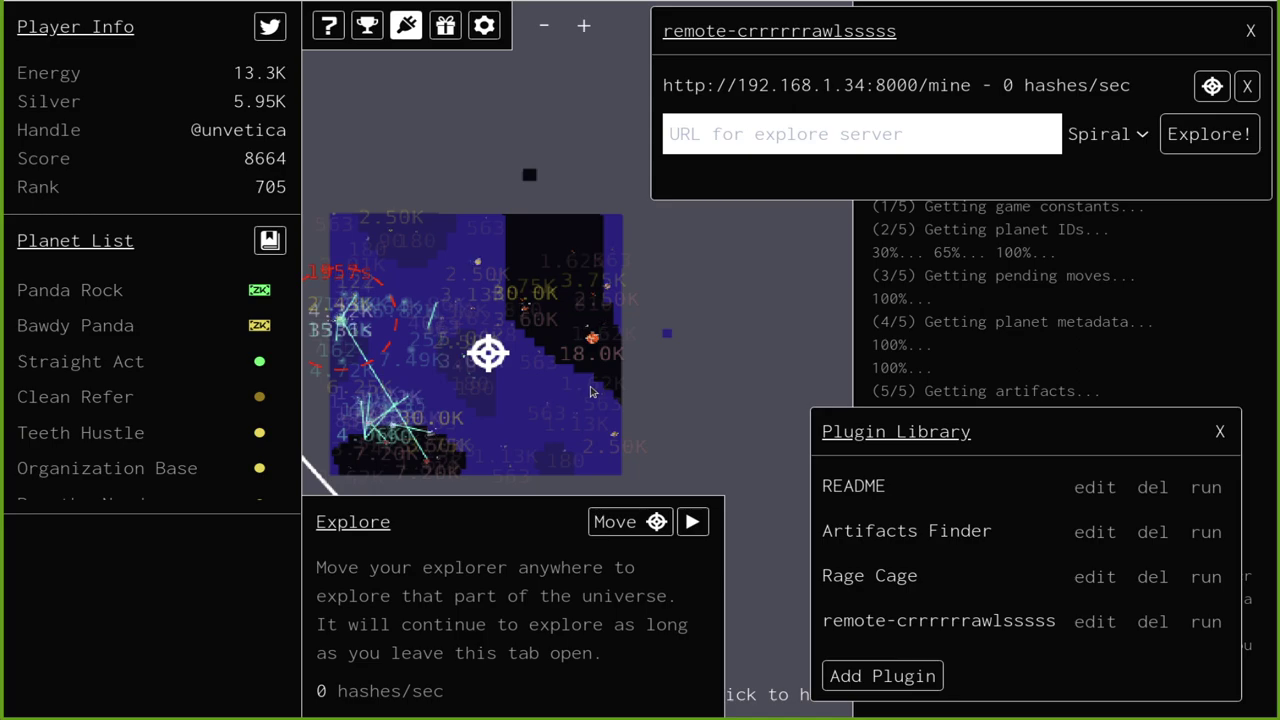
- Examine the remote explorer's marker and the surrounding chunks along the mapped area's eastern edge, near the 2.50K planet
{"action": "scroll", "coordinate": [590, 392], "scroll_direction": "up", "scroll_amount": 5}
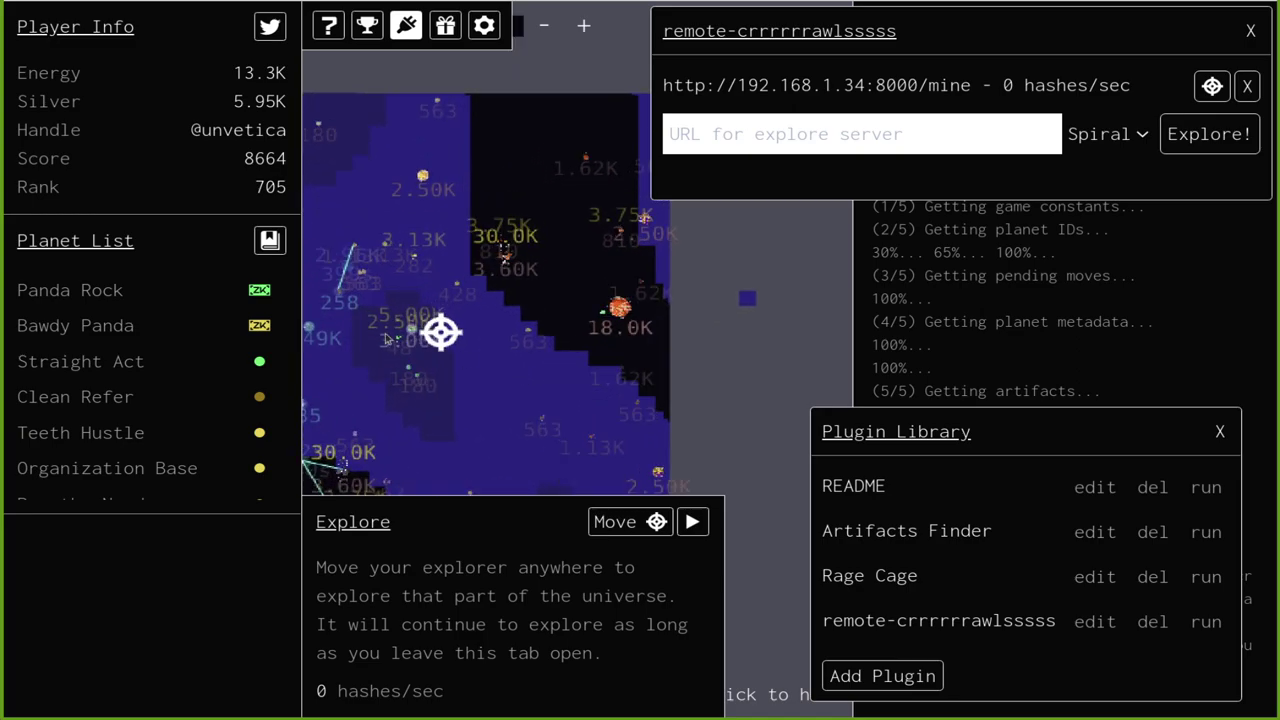
{"action": "scroll", "coordinate": [624, 327], "scroll_direction": "down", "scroll_amount": 3}
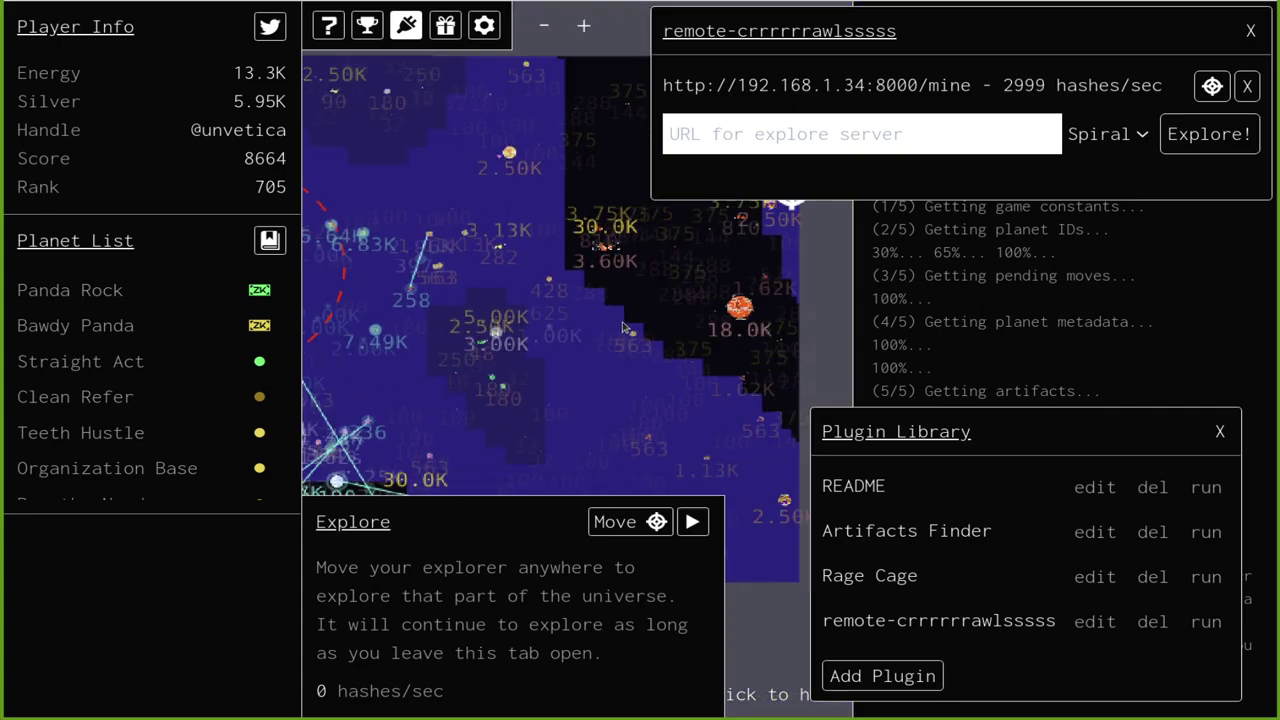
{"action": "left_click_drag", "start_coordinate": [624, 327], "coordinate": [421, 427]}
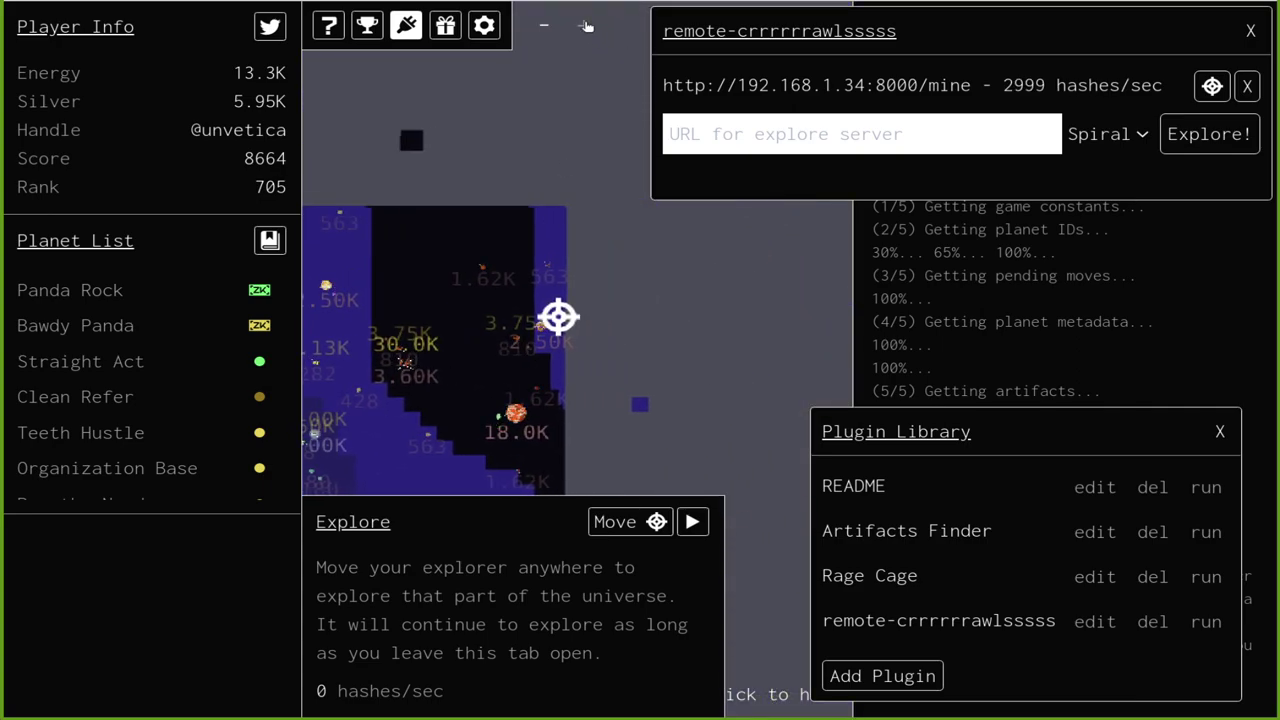
{"action": "left_click", "coordinate": [587, 26]}
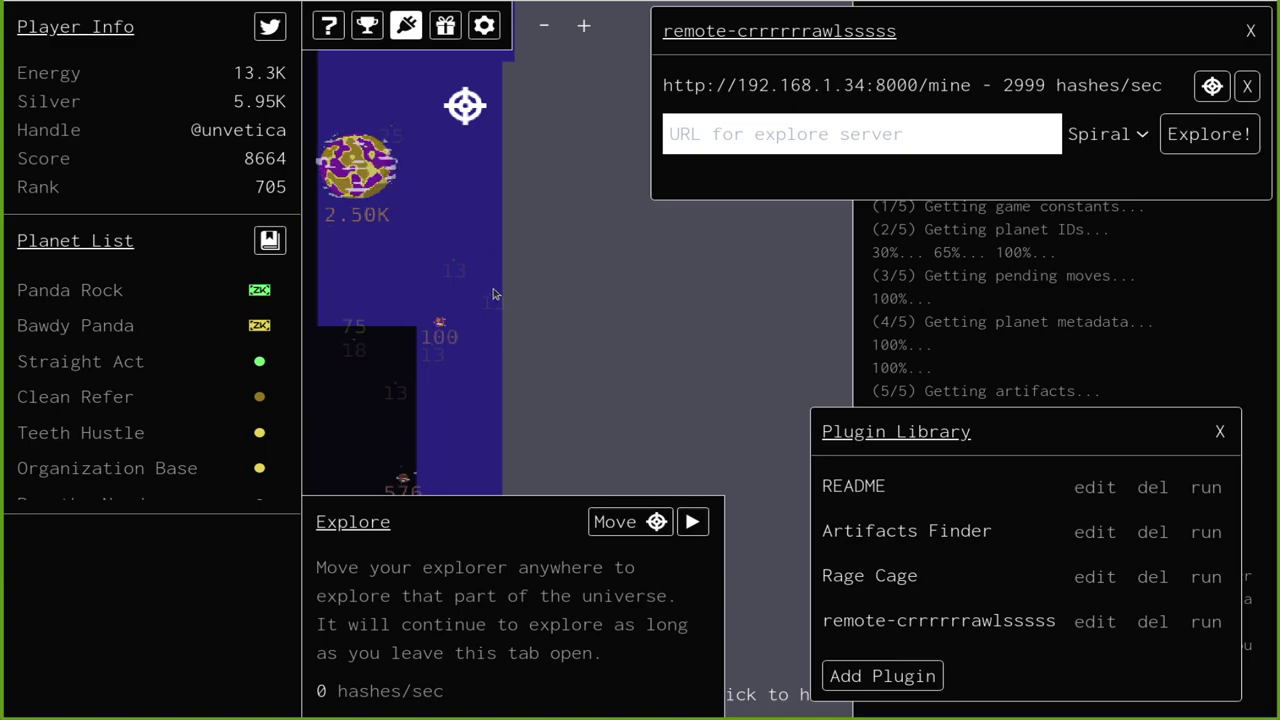
{"action": "left_click_drag", "start_coordinate": [493, 292], "coordinate": [511, 487]}
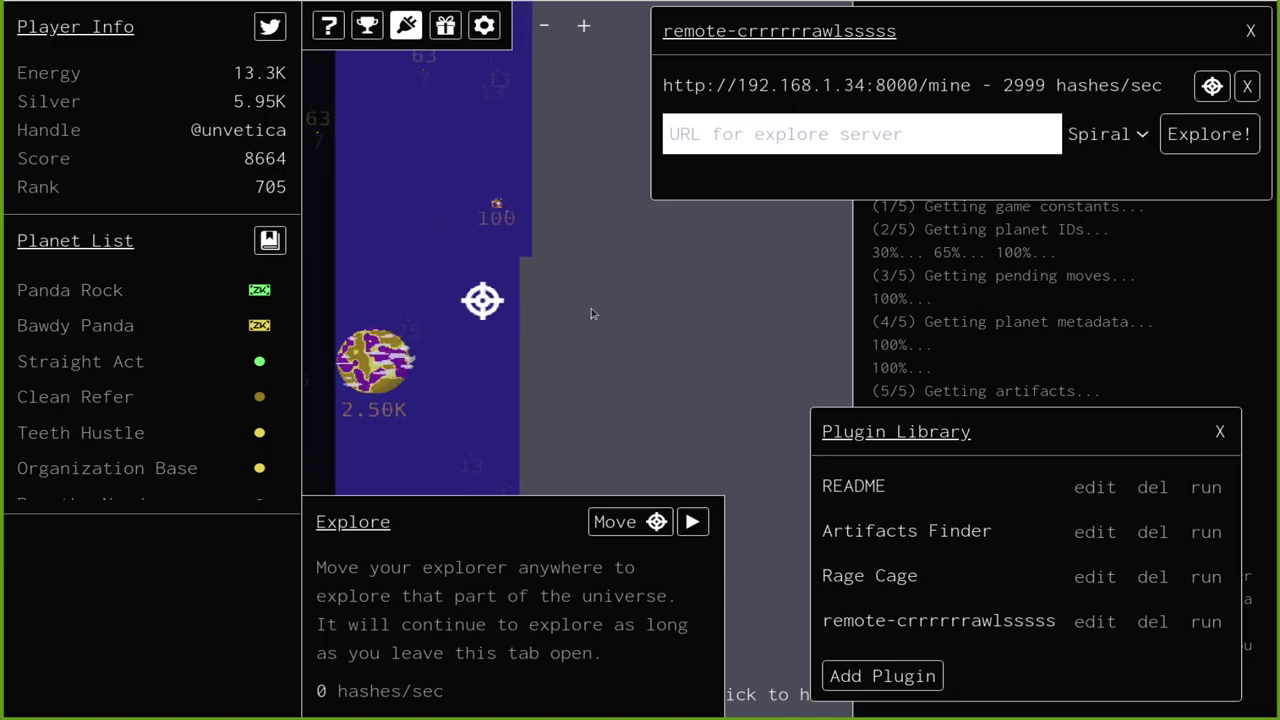
{"action": "left_click_drag", "start_coordinate": [591, 313], "coordinate": [666, 296]}
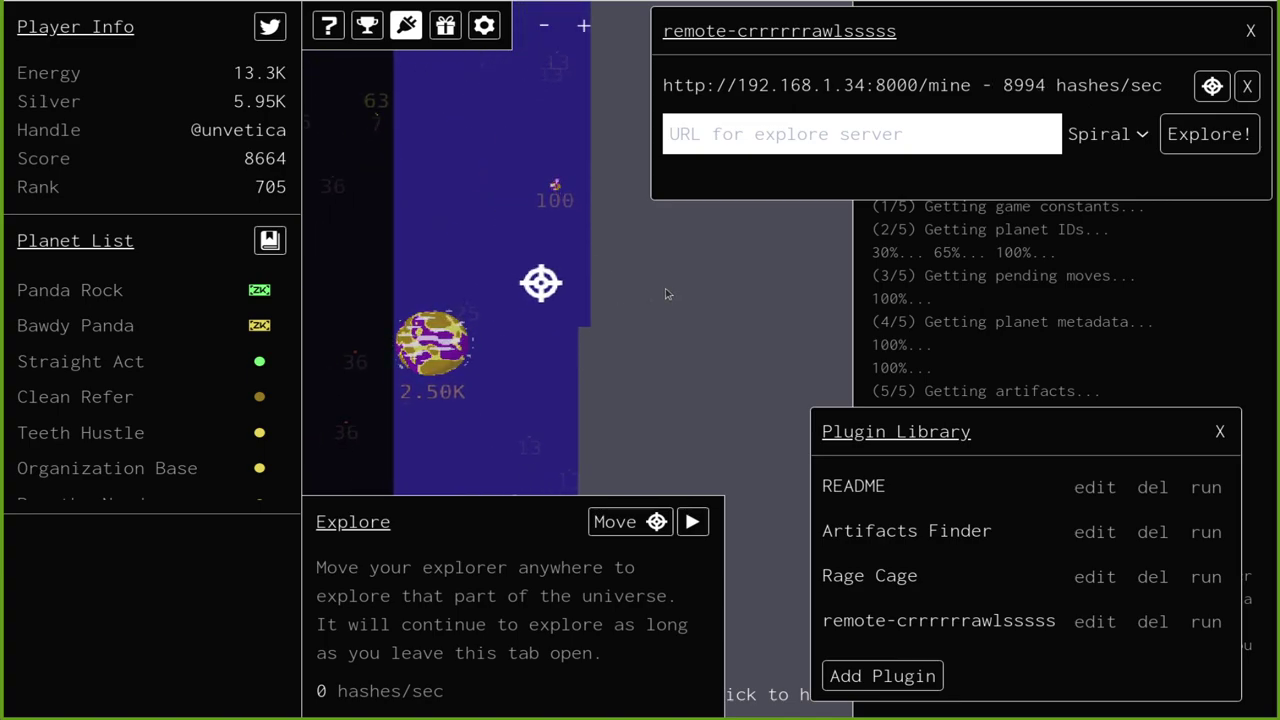
{"action": "scroll", "coordinate": [580, 378], "scroll_direction": "down", "scroll_amount": 3}
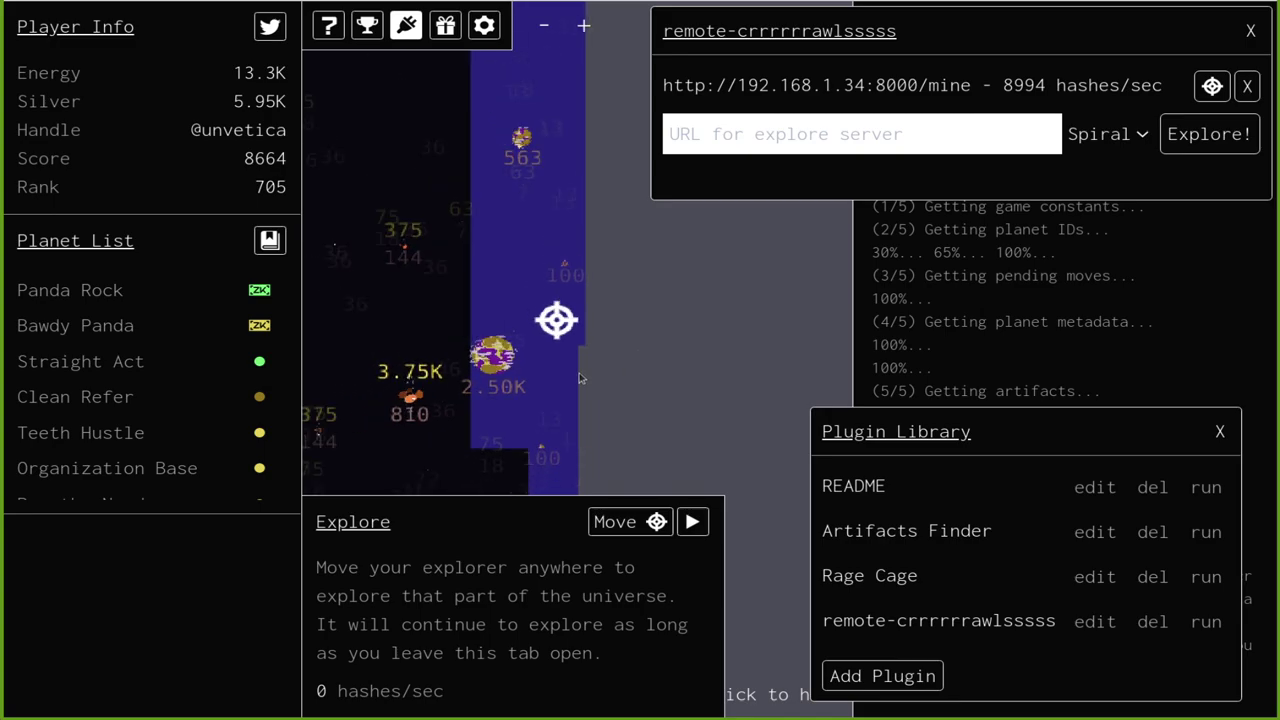
{"action": "scroll", "coordinate": [580, 378], "scroll_direction": "down", "scroll_amount": 3}
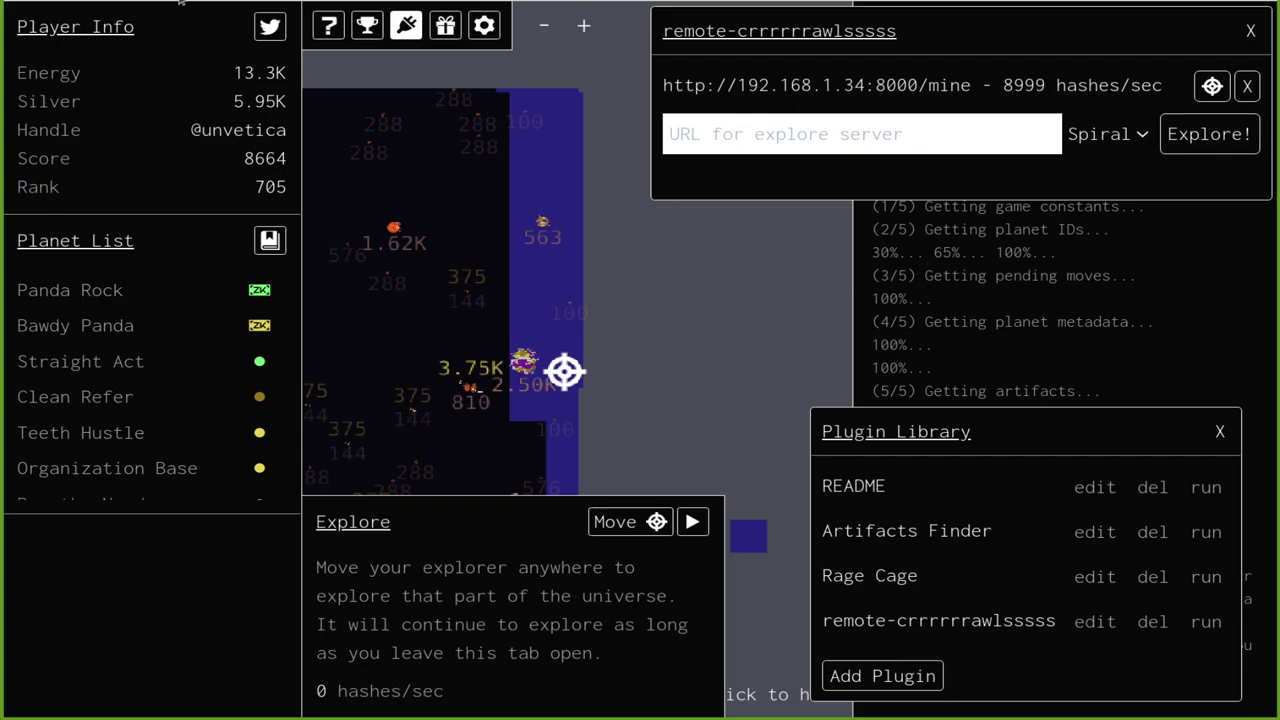
{"action": "left_click_drag", "start_coordinate": [494, 407], "coordinate": [614, 320]}
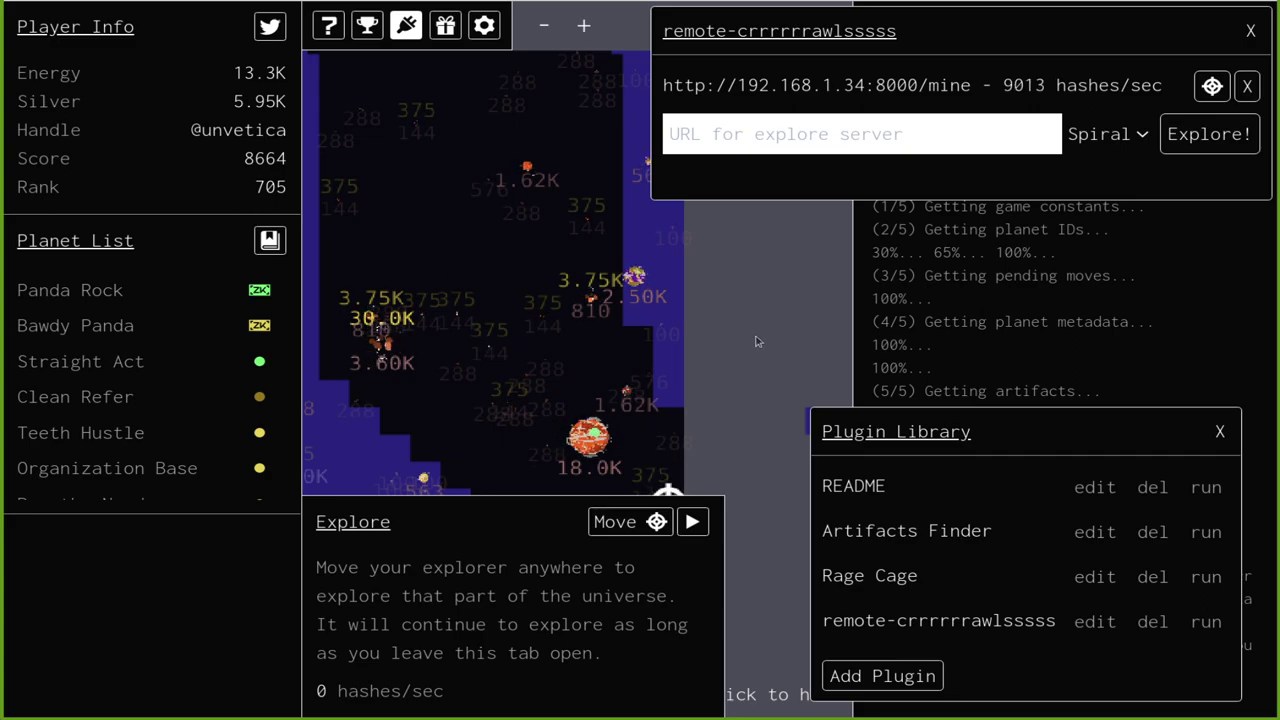
- Inspect the full extent of the mapped area within the universe, and the explorer's surroundings near the 18.0K planet
{"action": "scroll", "coordinate": [763, 333], "scroll_direction": "down", "scroll_amount": 5}
{"action": "scroll", "coordinate": [757, 343], "scroll_direction": "down", "scroll_amount": 5}
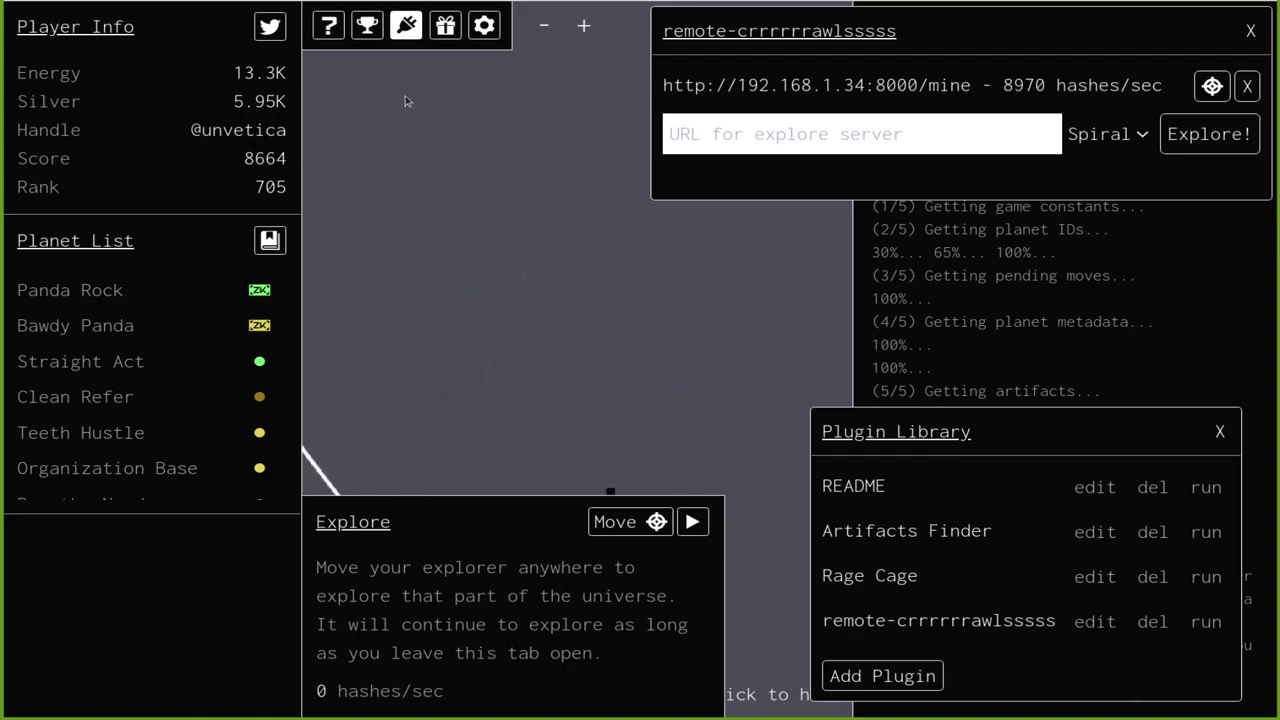
{"action": "left_click_drag", "start_coordinate": [705, 348], "coordinate": [494, 127]}
{"action": "left_click_drag", "start_coordinate": [523, 315], "coordinate": [685, 292]}
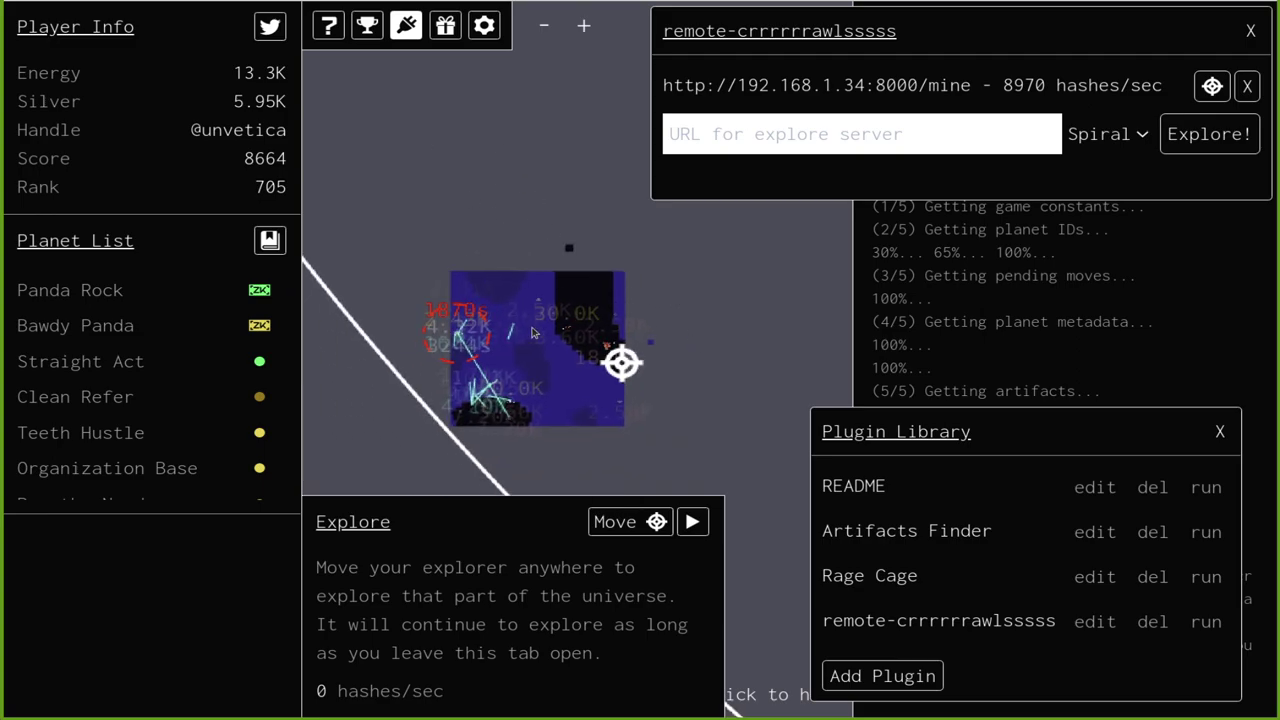
{"action": "scroll", "coordinate": [540, 350], "scroll_direction": "up", "scroll_amount": 4}
{"action": "scroll", "coordinate": [540, 350], "scroll_direction": "up", "scroll_amount": 4}
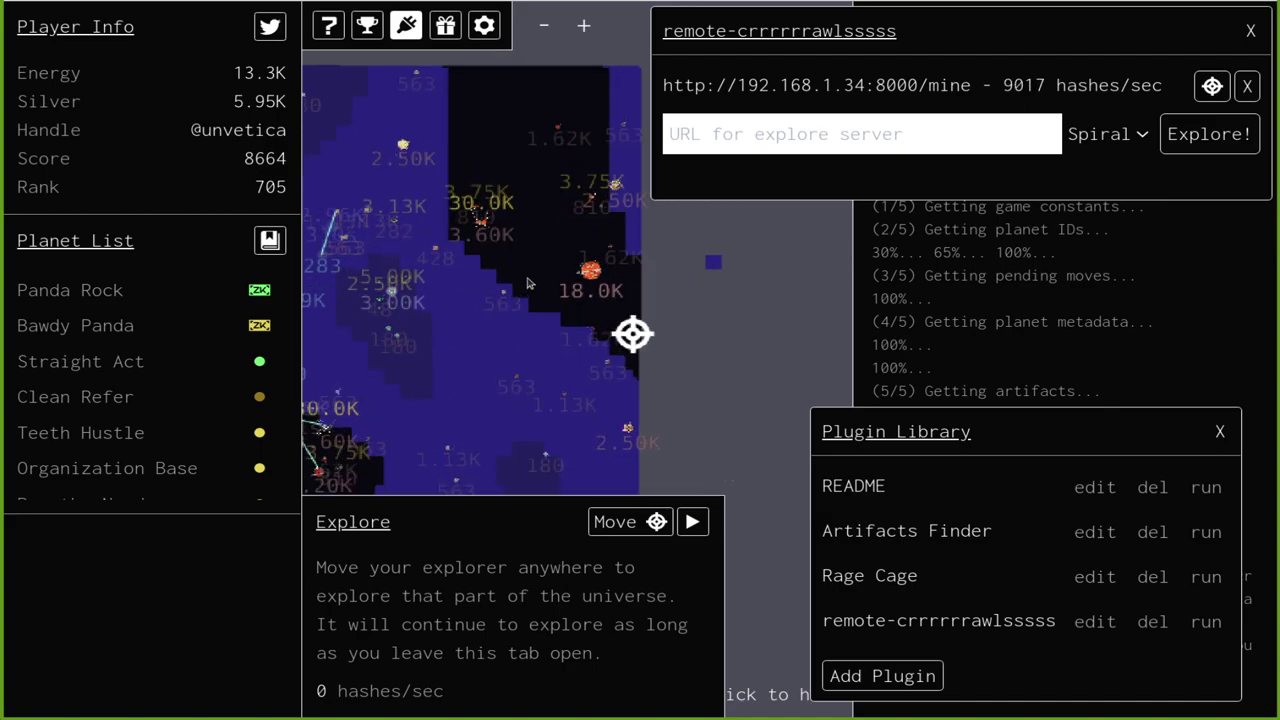
{"action": "scroll", "coordinate": [529, 284], "scroll_direction": "up", "scroll_amount": 3}
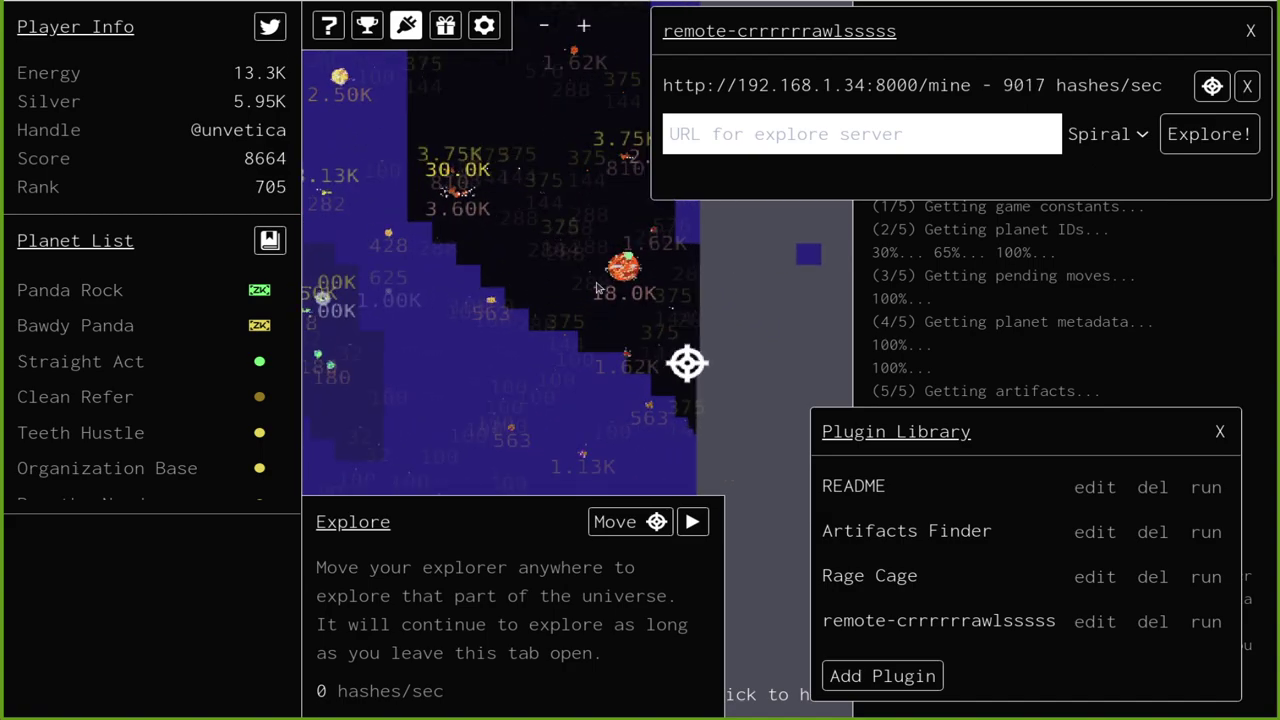
{"action": "scroll", "coordinate": [529, 284], "scroll_direction": "up", "scroll_amount": 1}
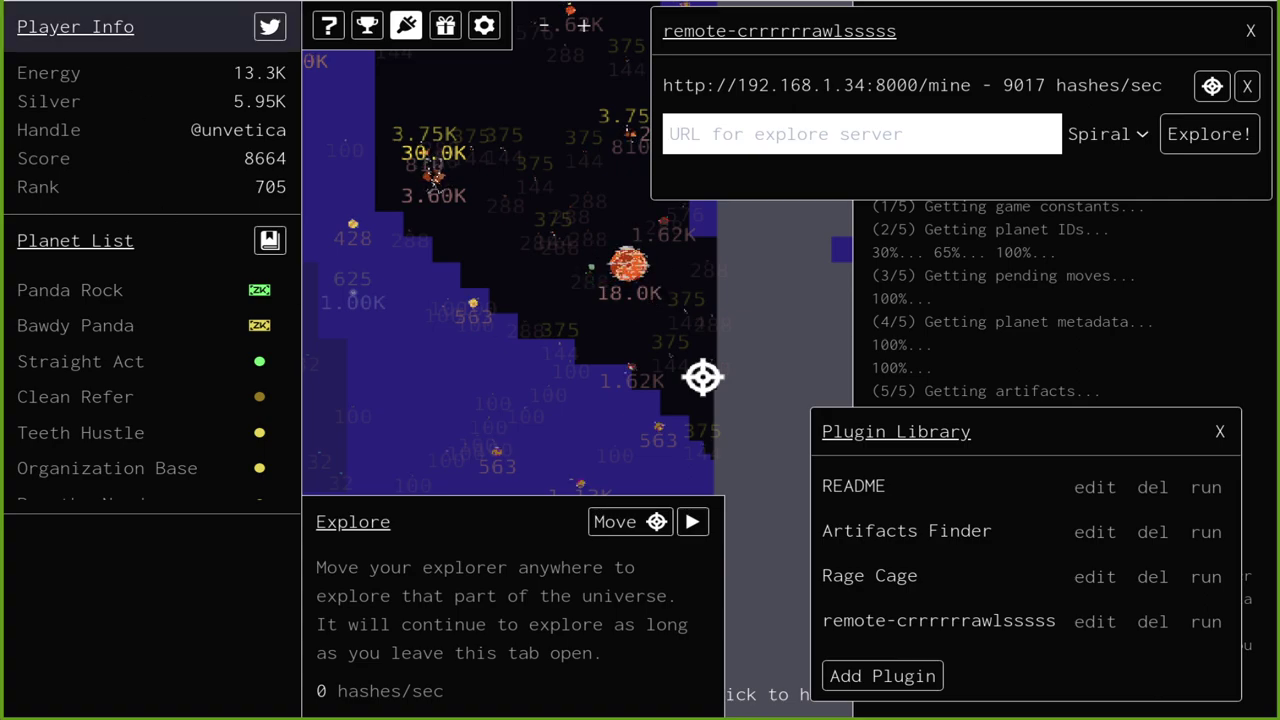